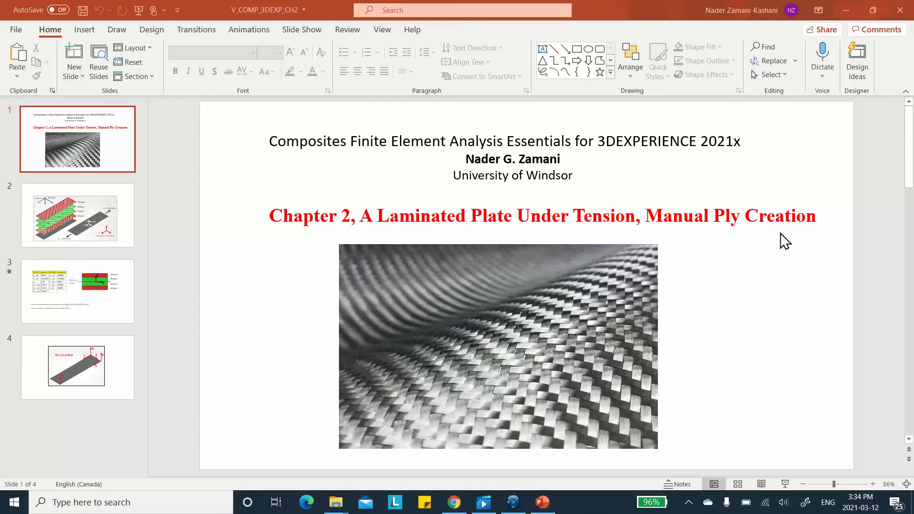
# Step: Review the slides on the ply layup, the elastic and strength properties, and the {1,2,3} rule
pyautogui.click(122, 213)
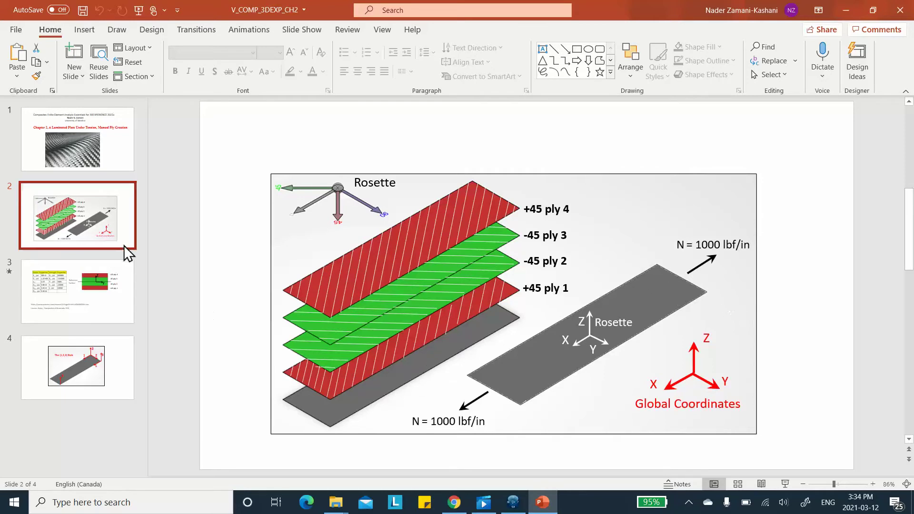
pyautogui.click(110, 272)
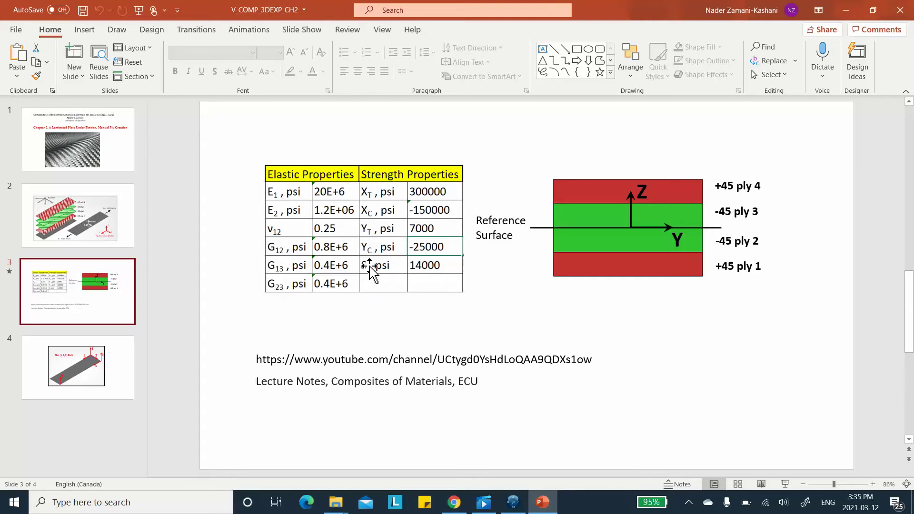
pyautogui.click(121, 360)
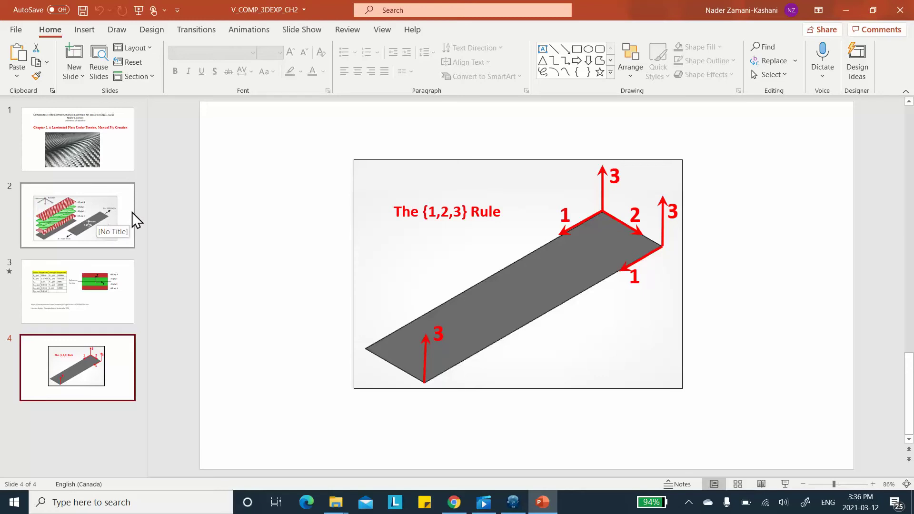
# Step: Switch to 3DEXPERIENCE and look through the available roles and favorite apps
pyautogui.click(846, 16)
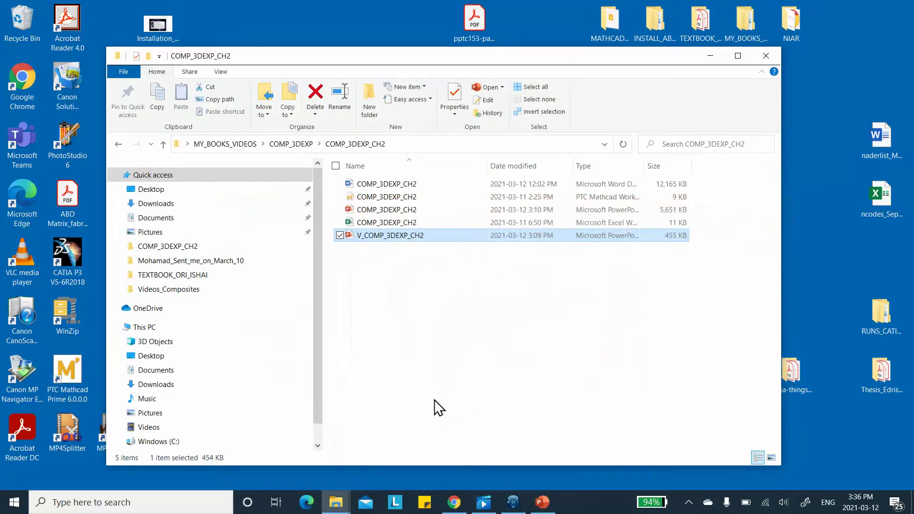
pyautogui.click(513, 502)
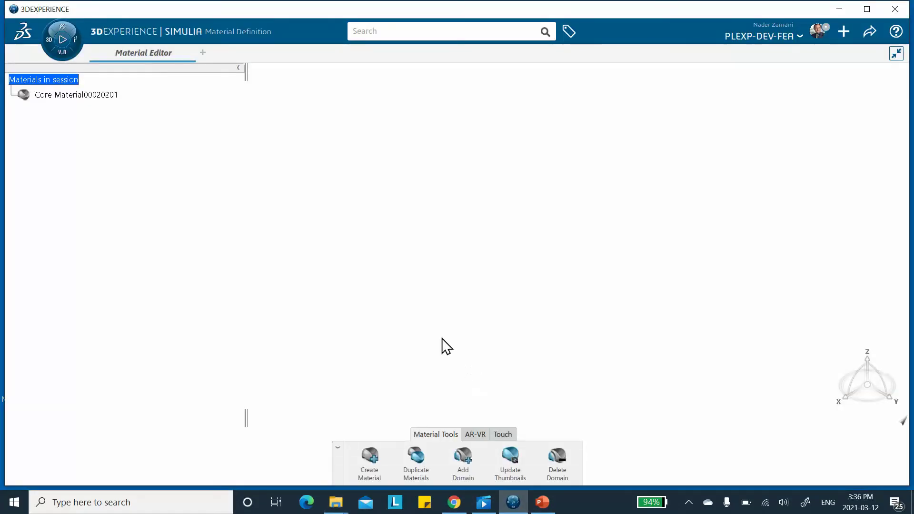
pyautogui.click(52, 44)
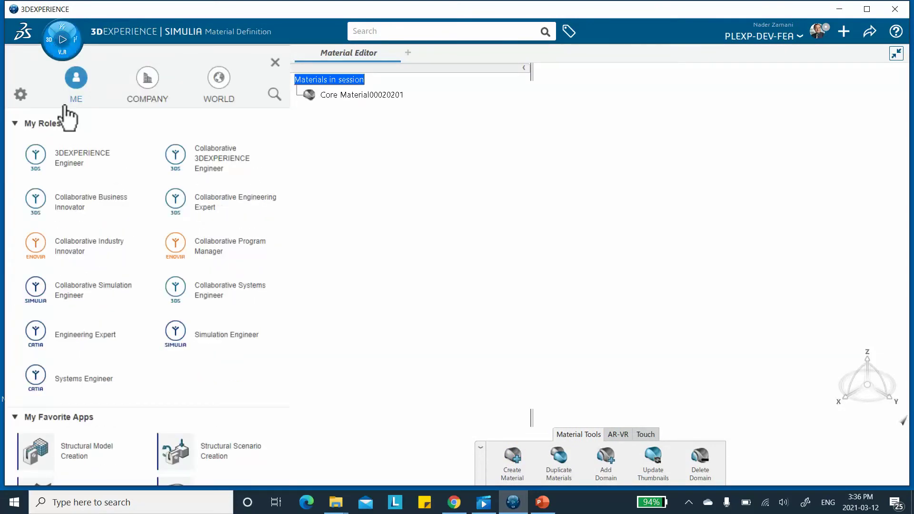
pyautogui.scroll(-5, 90, 180)
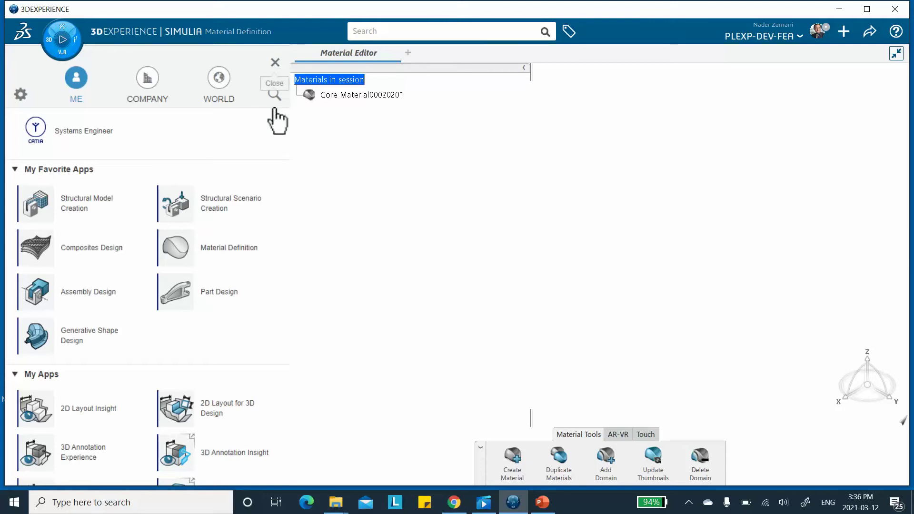
pyautogui.click(276, 62)
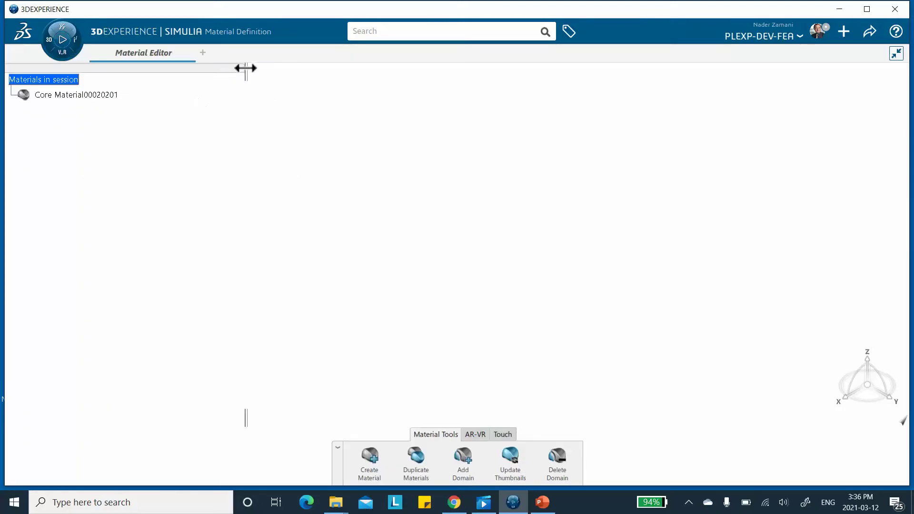
# Step: Narrow the tree area and set the core material's title to video_chap2_composites
pyautogui.moveTo(241, 68); pyautogui.dragTo(162, 69)
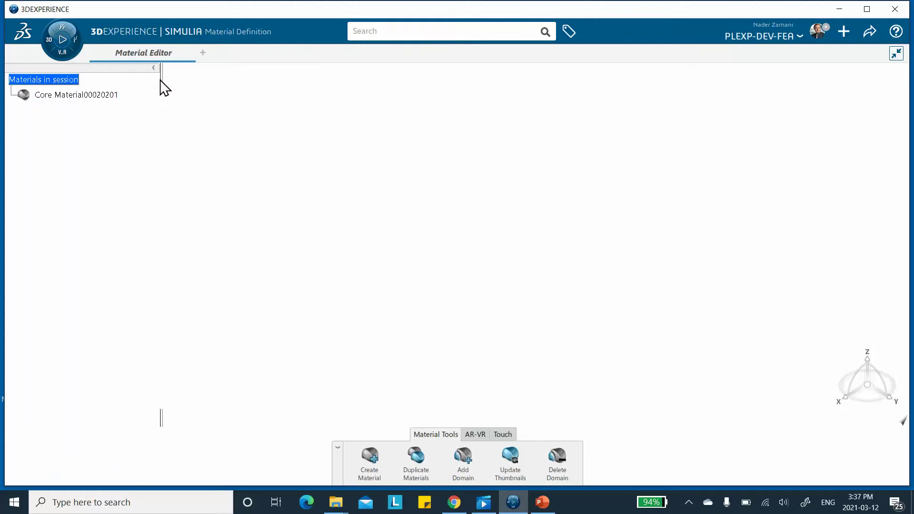
pyautogui.moveTo(159, 76); pyautogui.dragTo(189, 77)
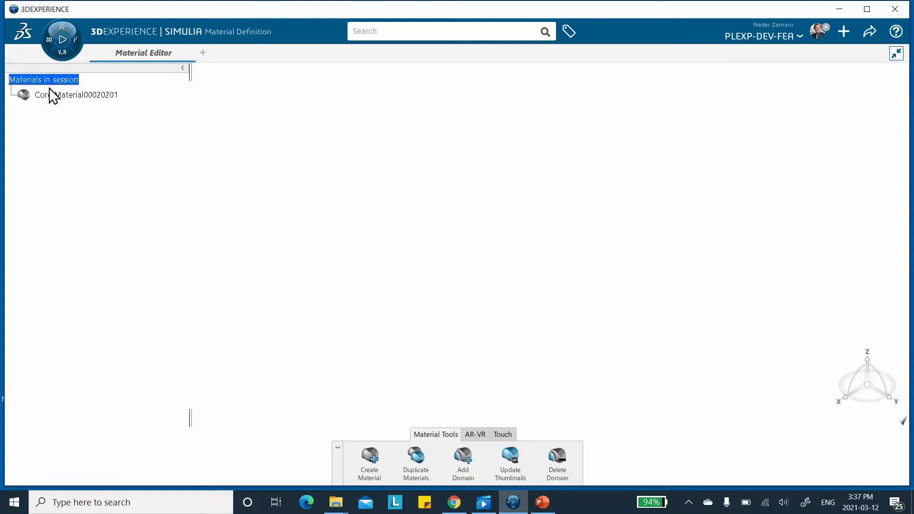
pyautogui.rightClick(75, 94)
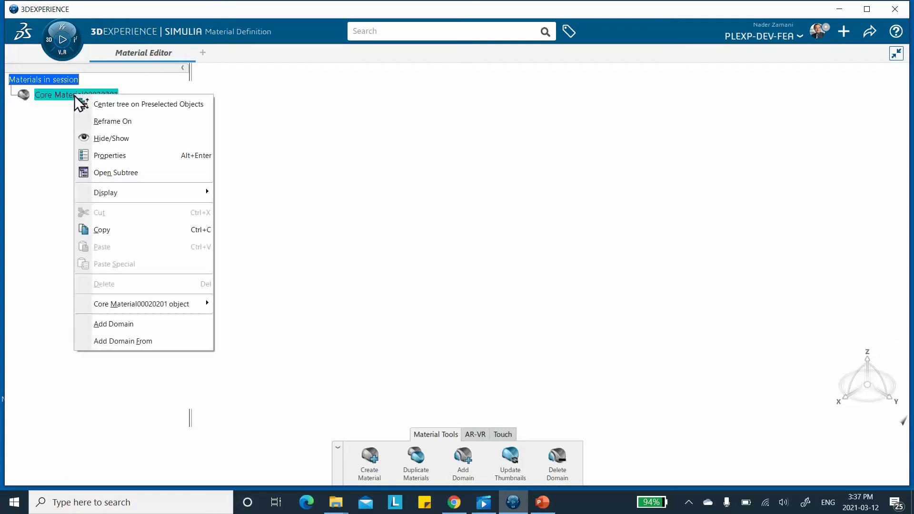
pyautogui.click(115, 155)
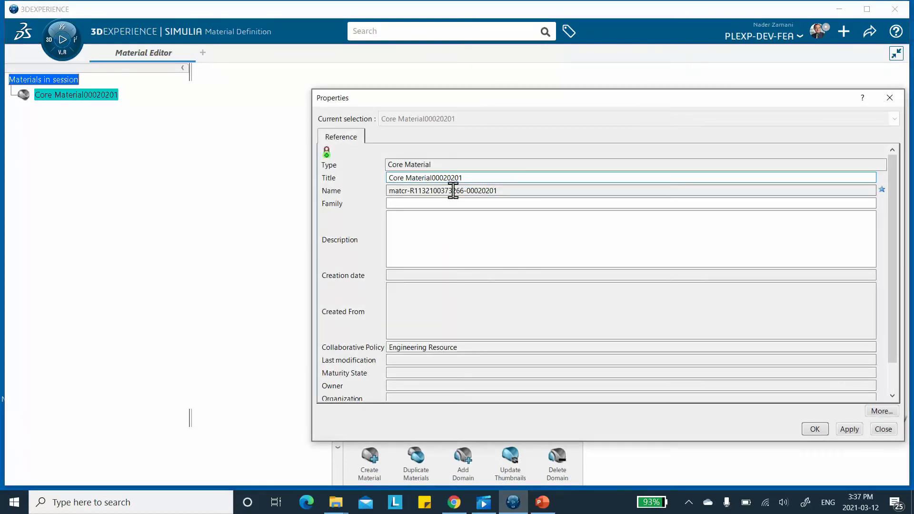
pyautogui.moveTo(463, 178); pyautogui.dragTo(345, 165)
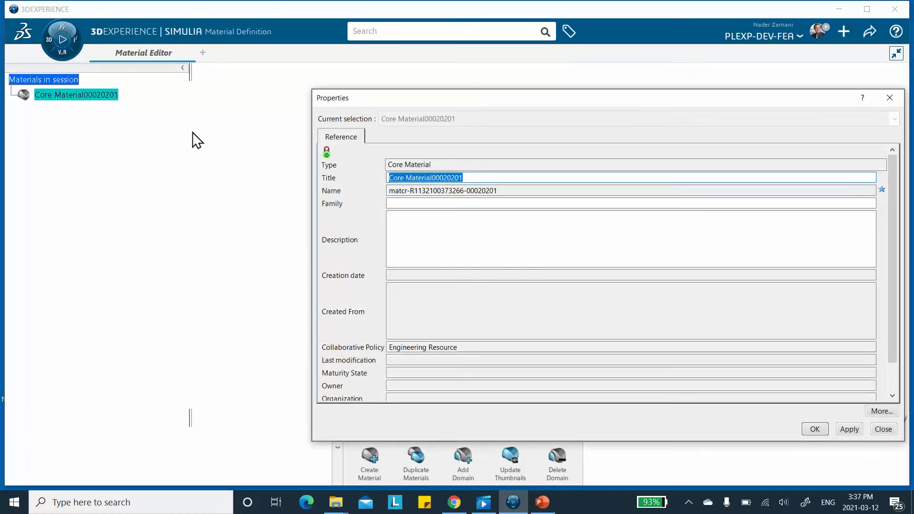
pyautogui.write('Cise')
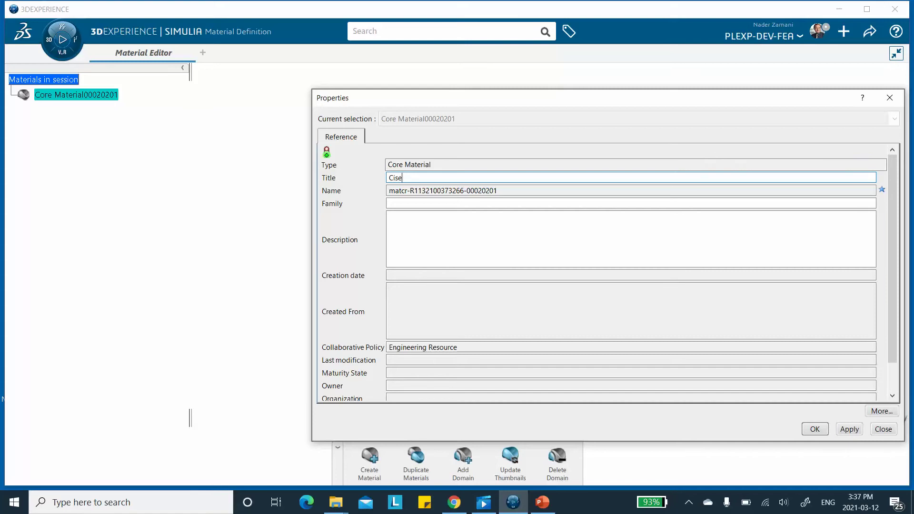
pyautogui.press('BackSpace')
pyautogui.press('BackSpace')
pyautogui.write('mposites')
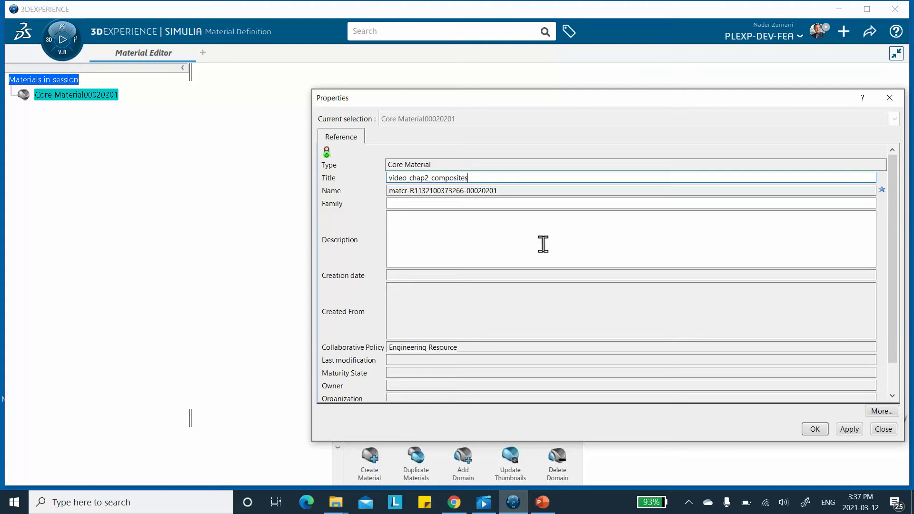
pyautogui.click(845, 427)
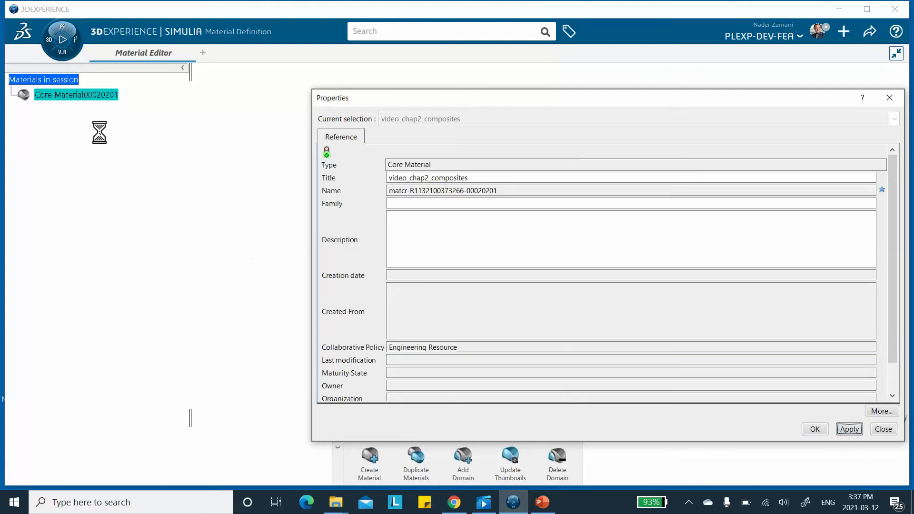
pyautogui.click(889, 98)
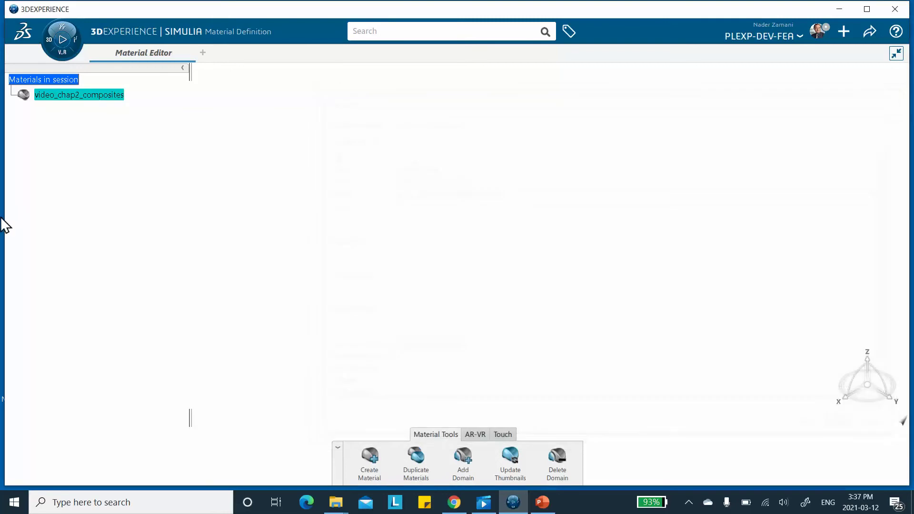
# Step: View the definition of the video_chap2_composites core material, leaving its settings as they are
pyautogui.rightClick(87, 98)
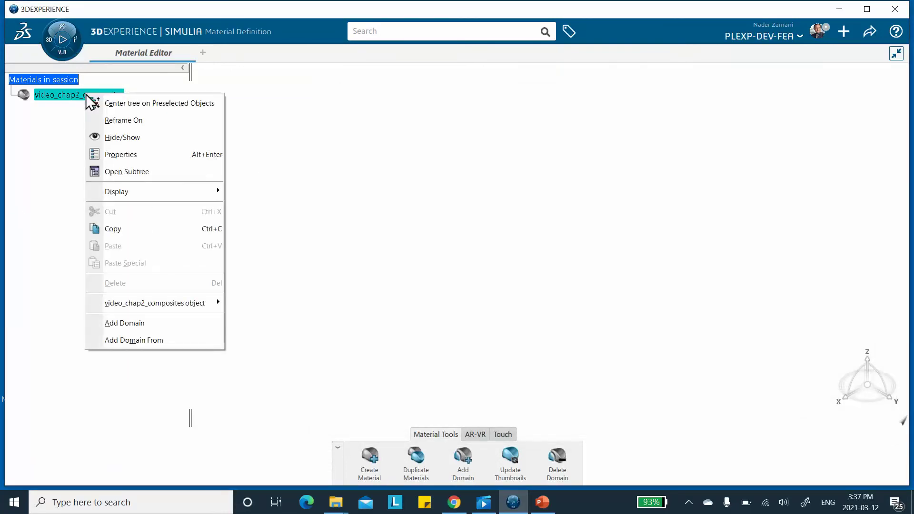
pyautogui.click(351, 159)
pyautogui.doubleClick(80, 95)
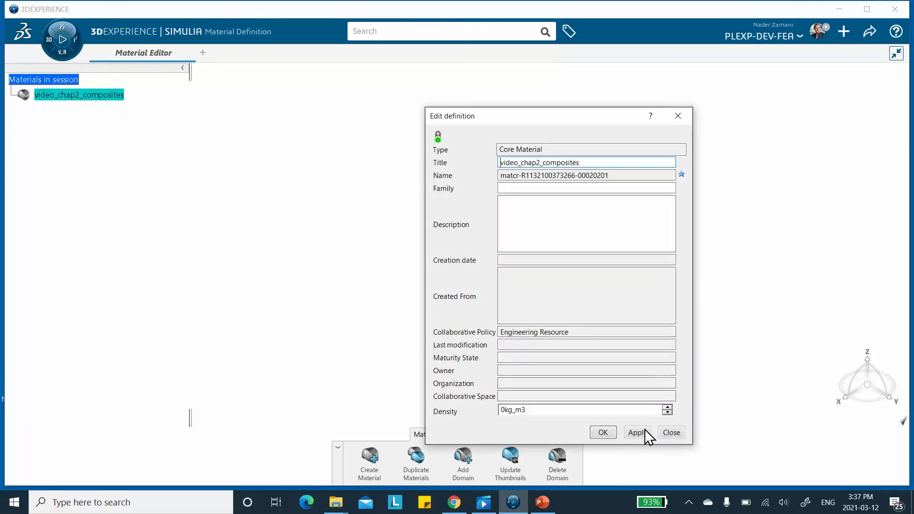
pyautogui.click(675, 434)
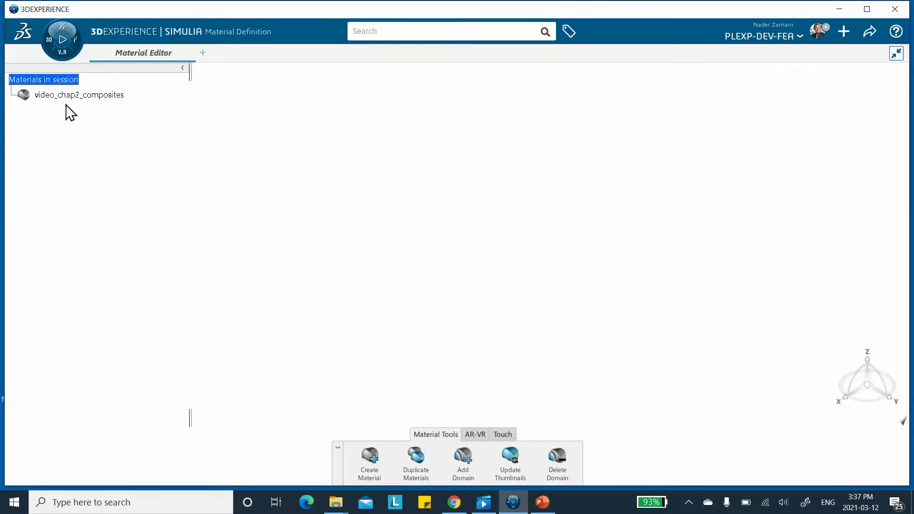
# Step: Add a Composite Domain to the video_chap2_composites material with the default title, and expand the material in the tree
pyautogui.rightClick(84, 98)
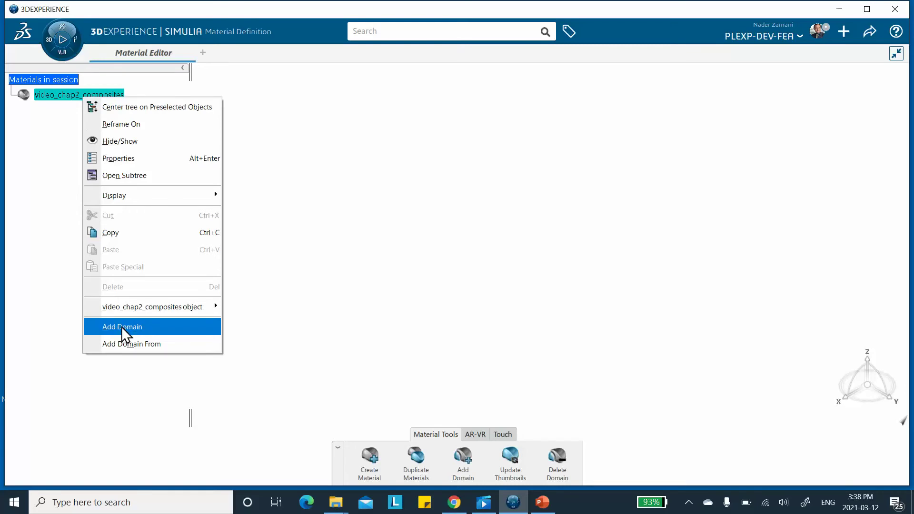
pyautogui.click(315, 298)
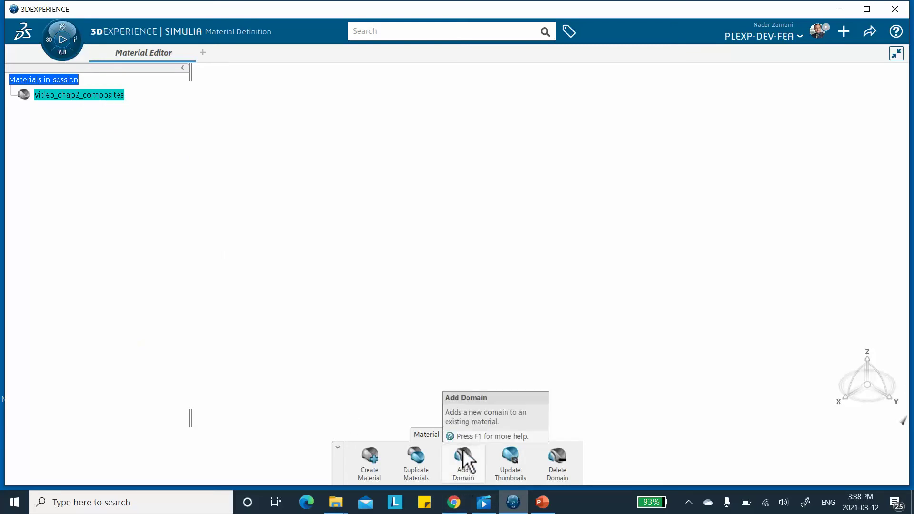
pyautogui.rightClick(73, 98)
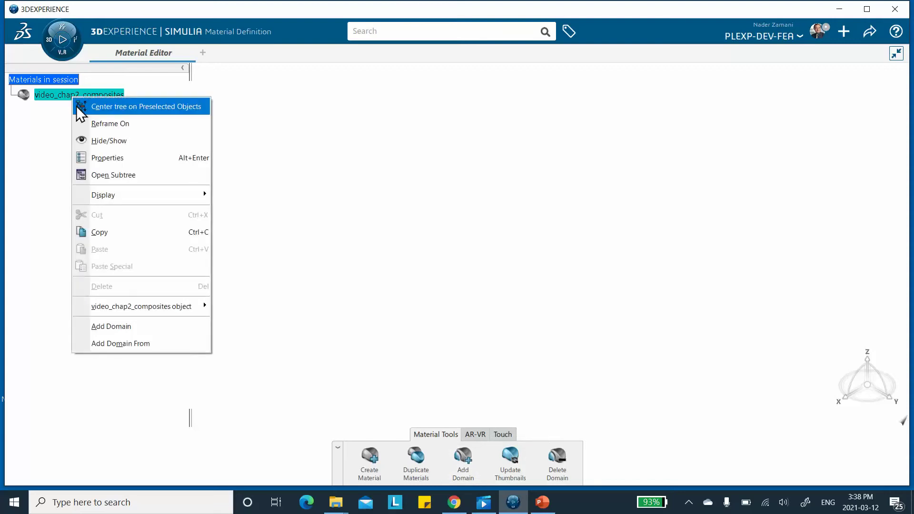
pyautogui.click(290, 250)
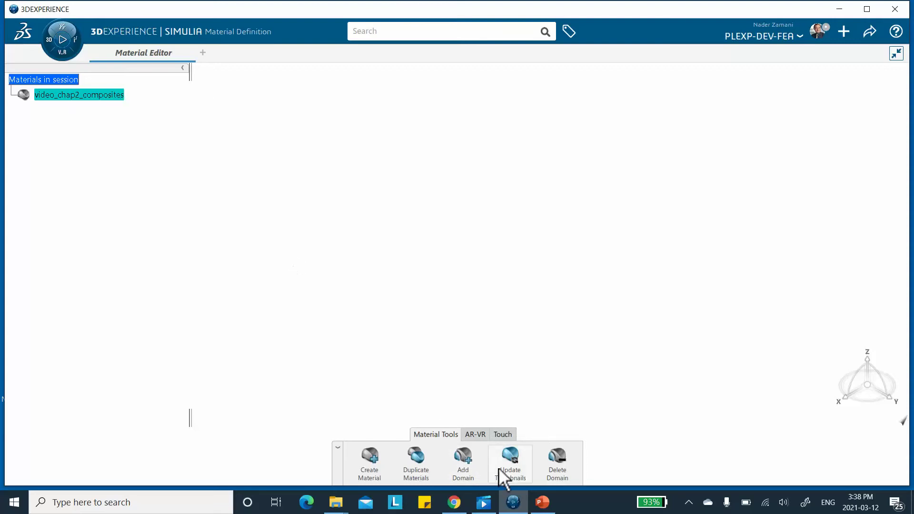
pyautogui.click(464, 457)
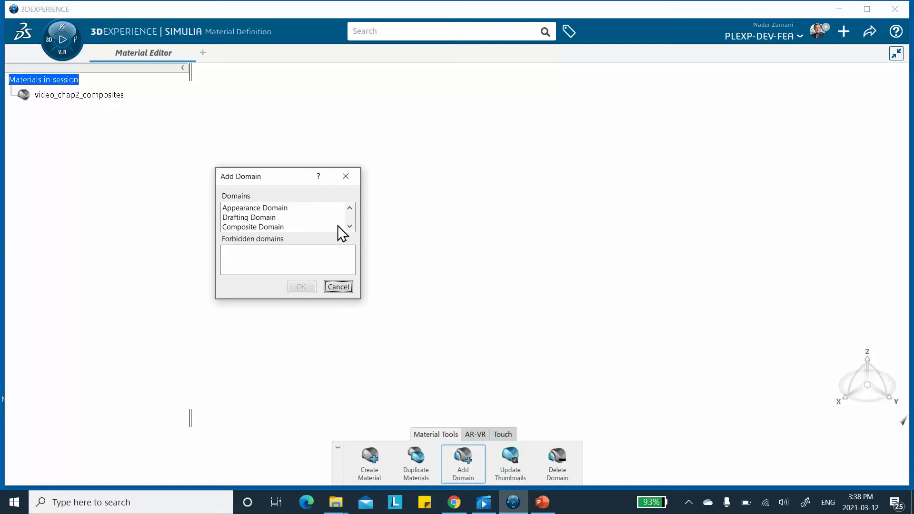
pyautogui.click(270, 230)
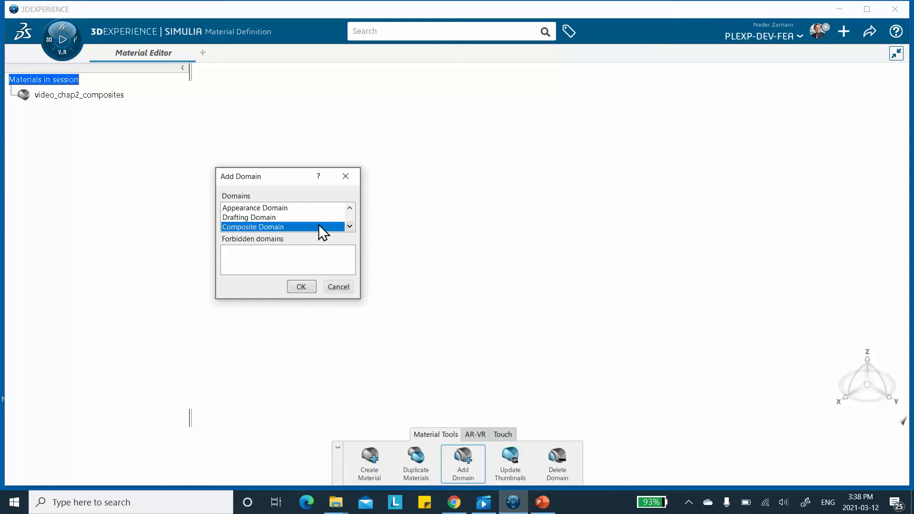
pyautogui.click(301, 286)
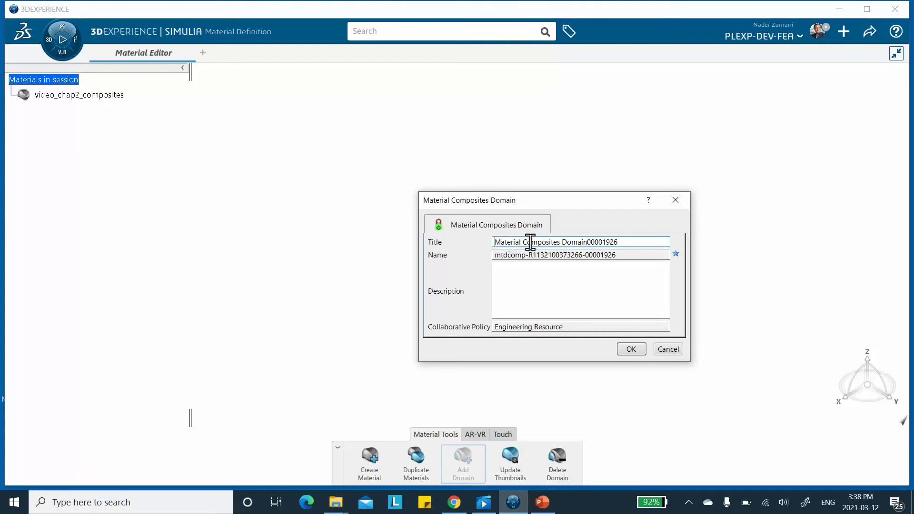
pyautogui.click(626, 349)
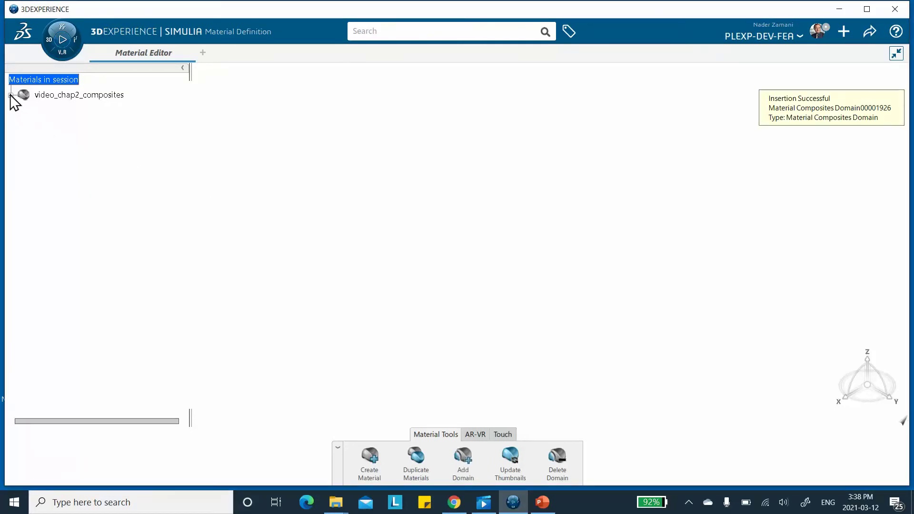
pyautogui.click(10, 95)
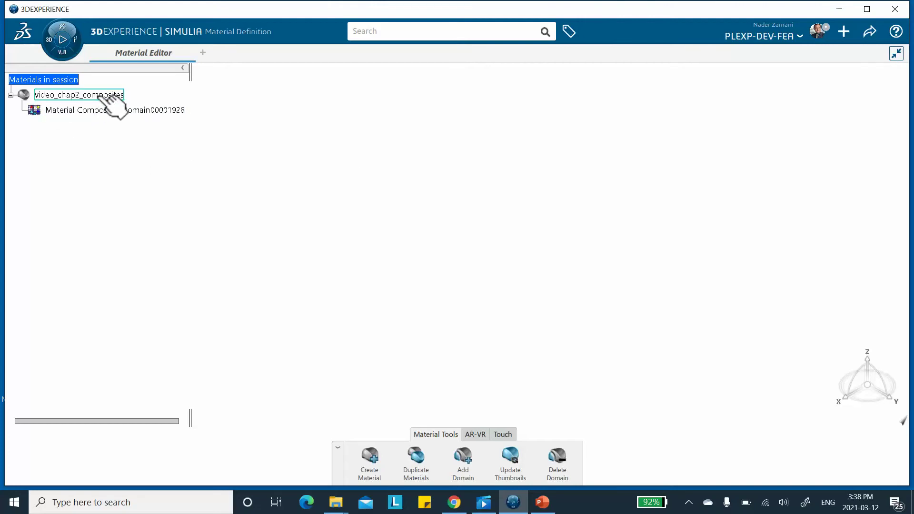
# Step: Add a Simulation Domain with the default title to the video_chap2_composites material
pyautogui.click(462, 459)
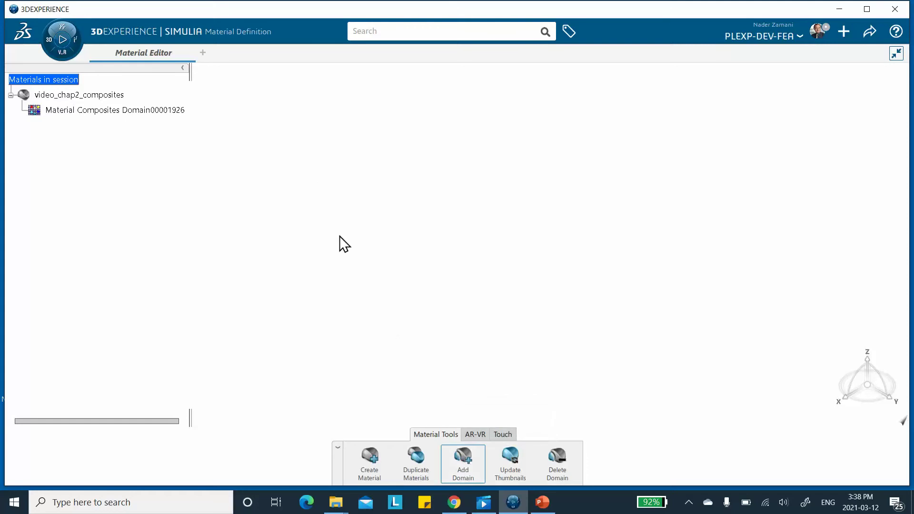
pyautogui.click(94, 95)
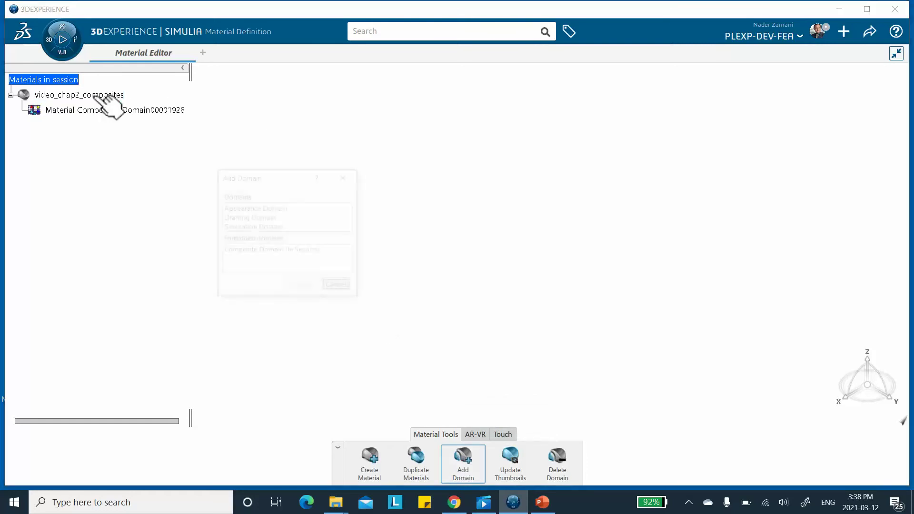
pyautogui.click(252, 227)
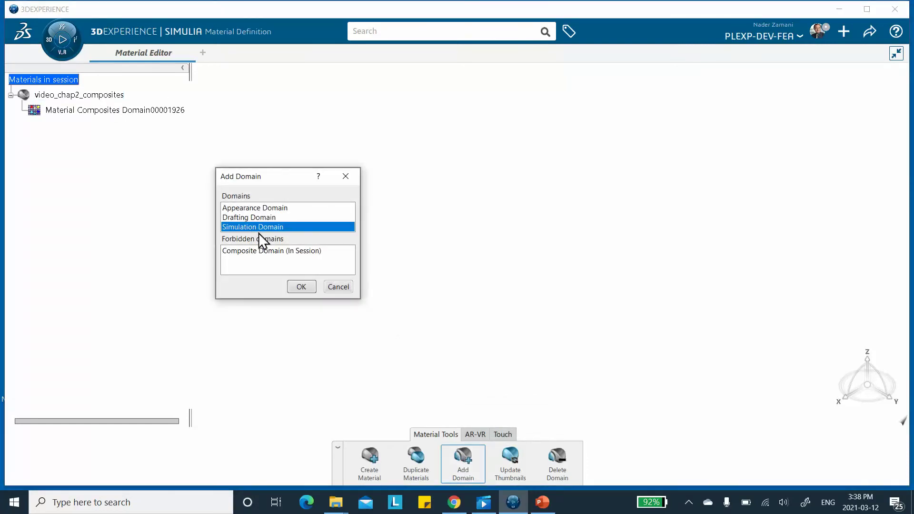
pyautogui.click(301, 287)
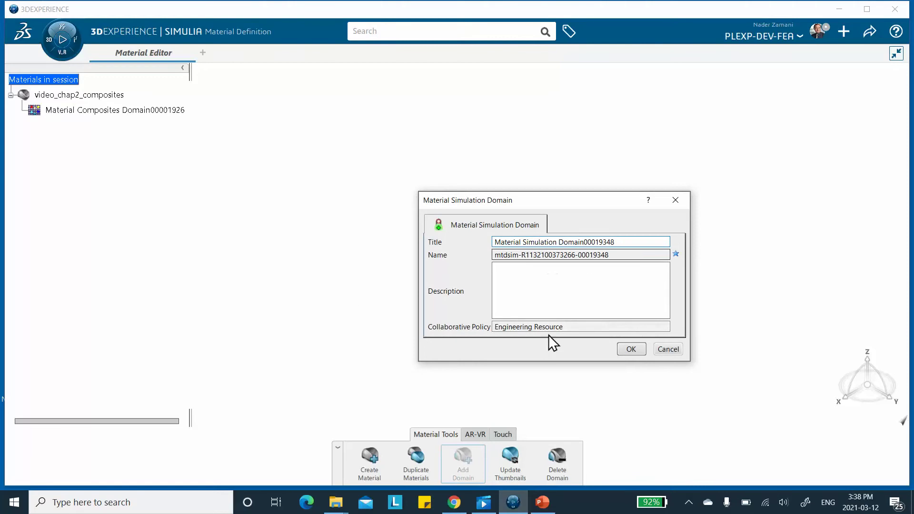
pyautogui.click(630, 349)
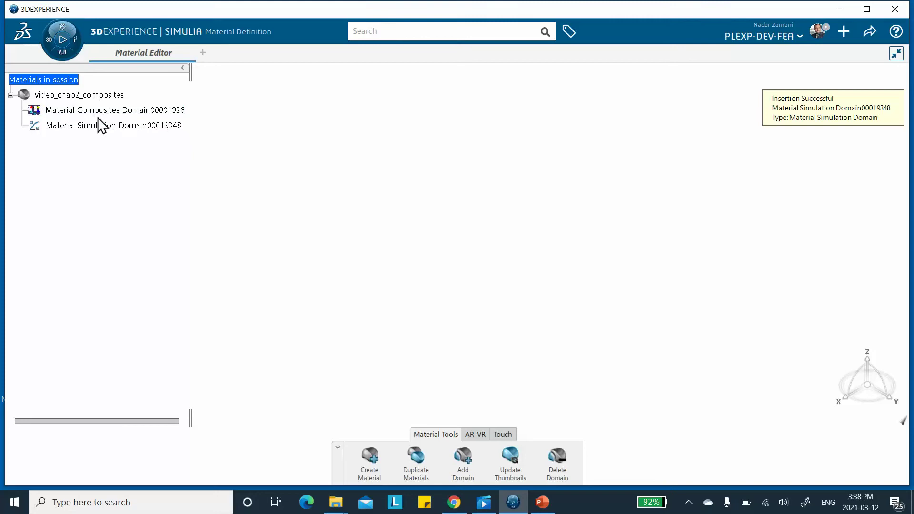
# Step: In the Composite Domain, set the cured thickness to 0.05 in and the material type to Uni-directional, and close the definition
pyautogui.doubleClick(119, 113)
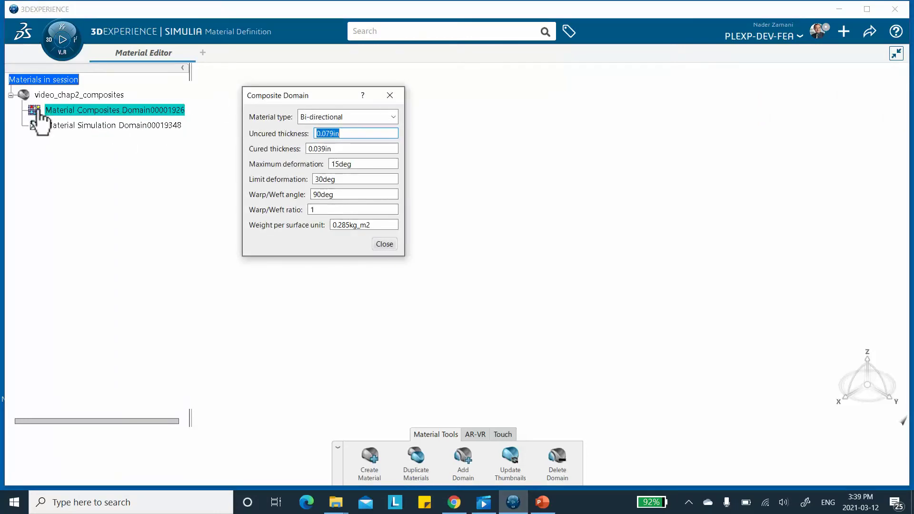
pyautogui.click(336, 150)
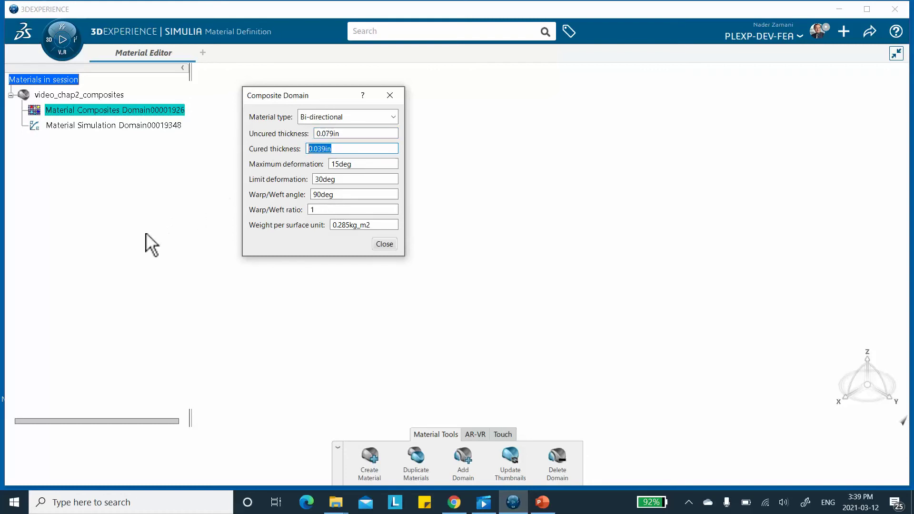
pyautogui.write('0.05')
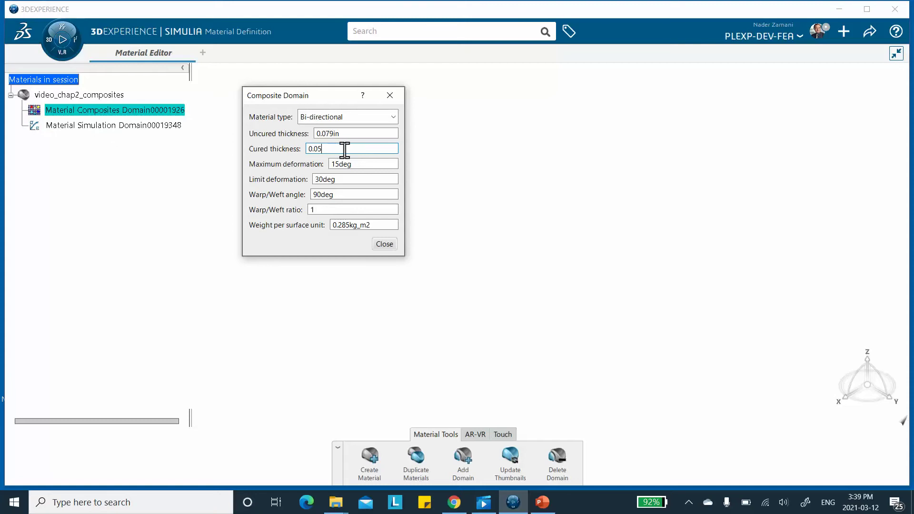
pyautogui.click(394, 116)
pyautogui.click(384, 142)
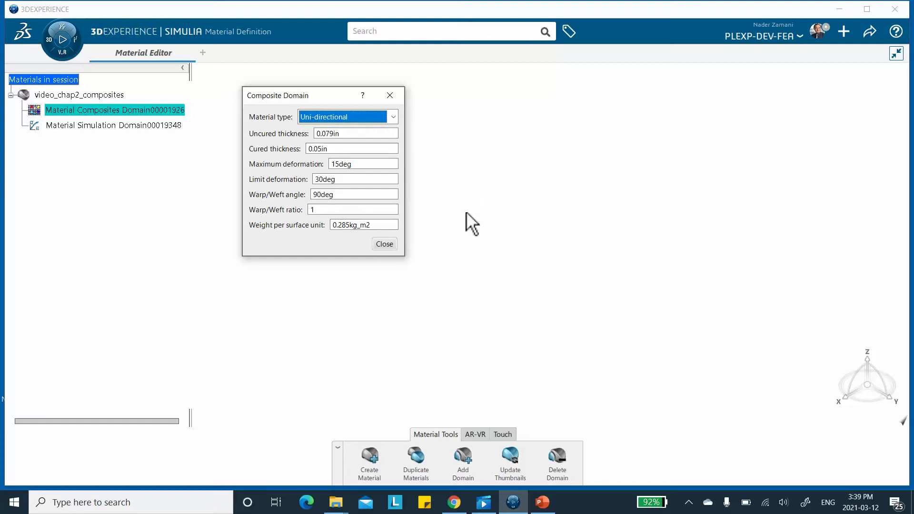
pyautogui.moveTo(328, 149); pyautogui.dragTo(299, 145)
pyautogui.click(330, 149)
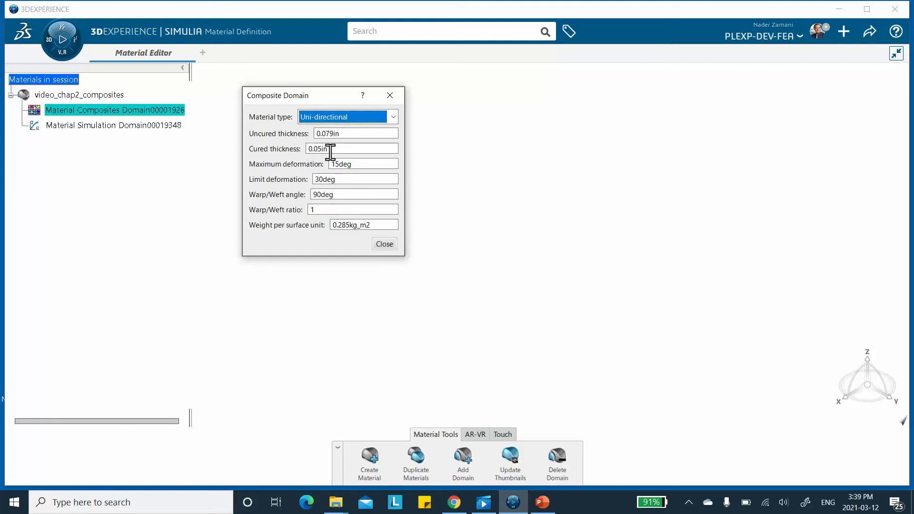
pyautogui.click(385, 244)
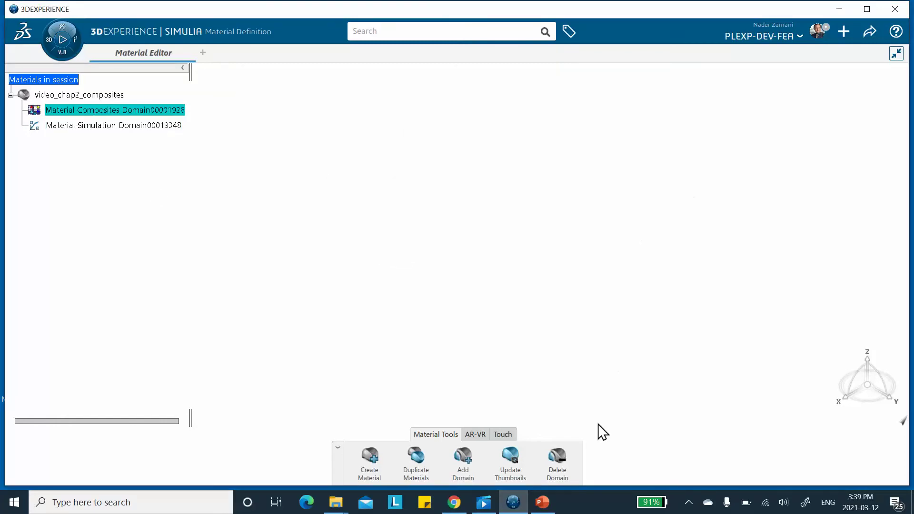
# Step: Glance at the PowerPoint slides, open the Simulation Domain definition and enable Elastic under Abaqus Multiphysics mechanical elasticity
pyautogui.click(543, 503)
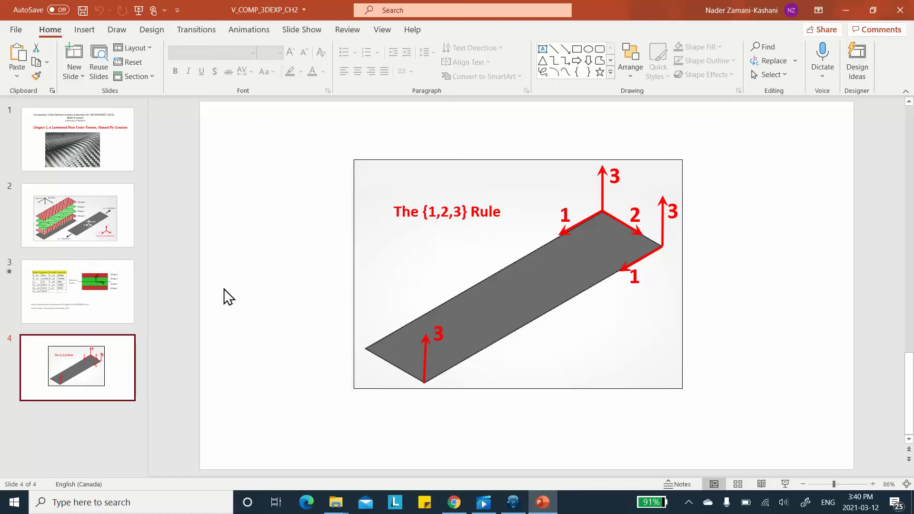
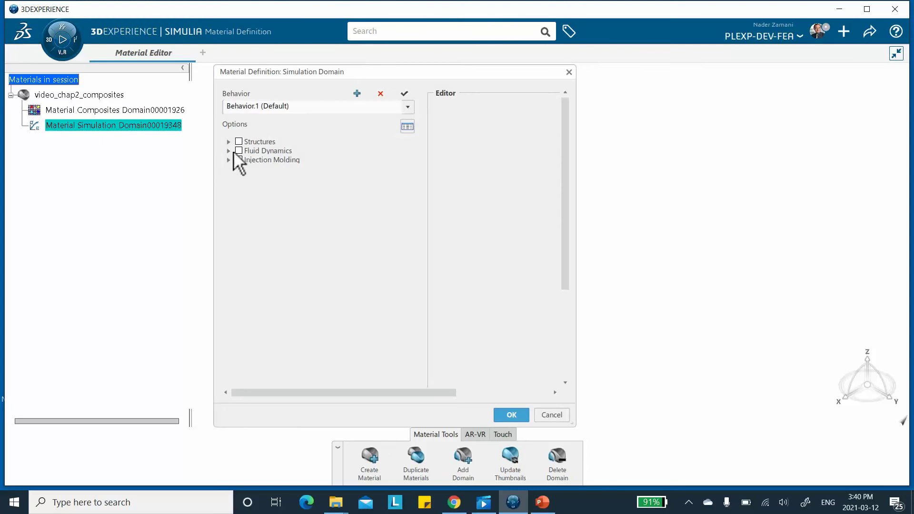
pyautogui.click(228, 142)
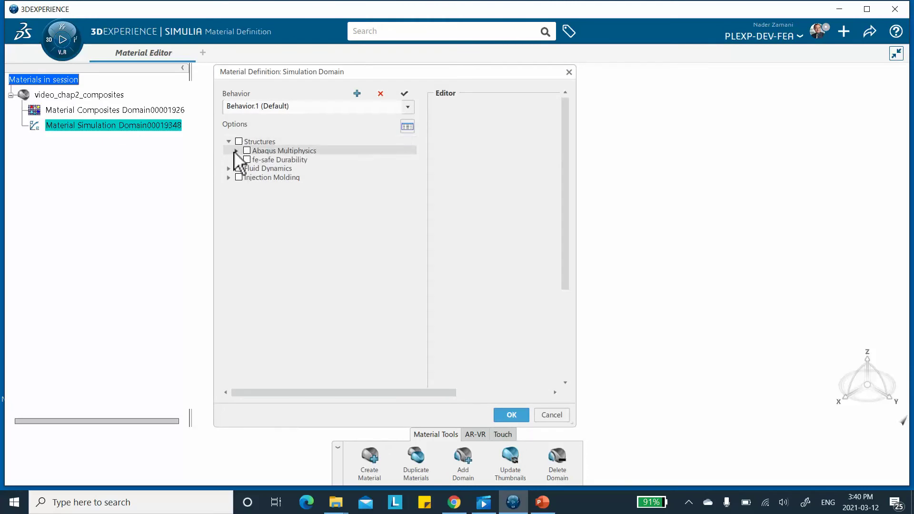
pyautogui.click(235, 151)
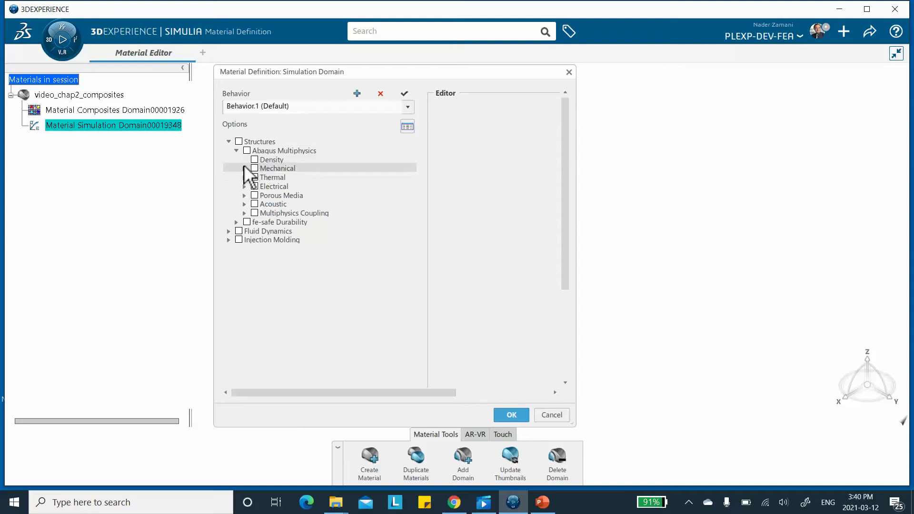
pyautogui.click(244, 169)
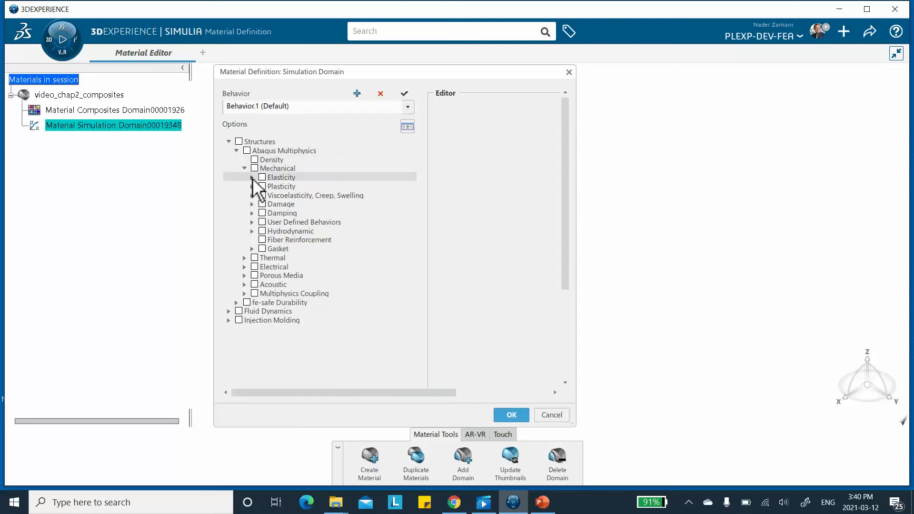
pyautogui.click(252, 178)
pyautogui.click(269, 185)
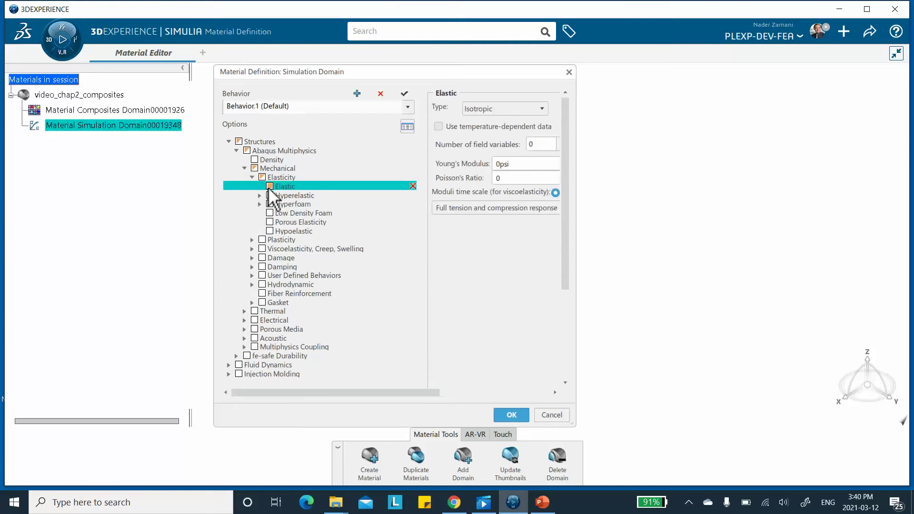
# Step: Widen the material definition dialog and set the Elastic type to Lamina
pyautogui.moveTo(577, 149); pyautogui.dragTo(688, 153)
pyautogui.click(543, 109)
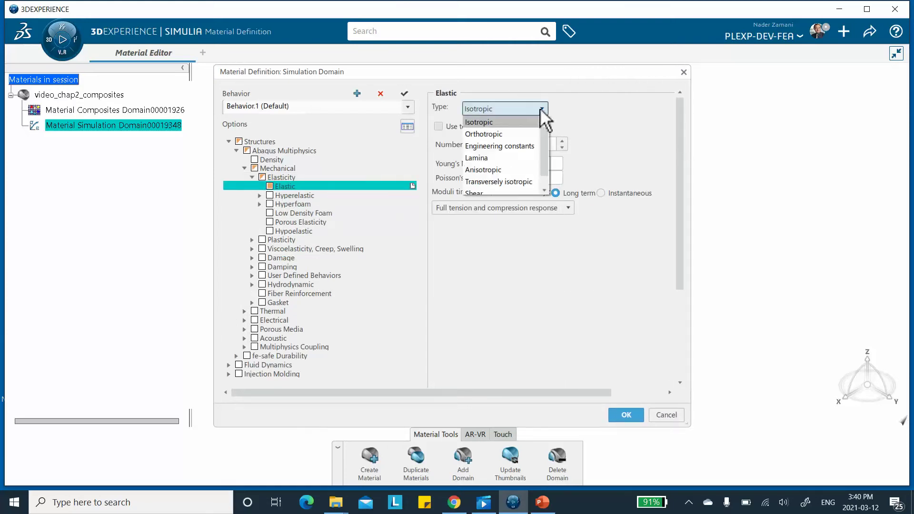
pyautogui.click(499, 161)
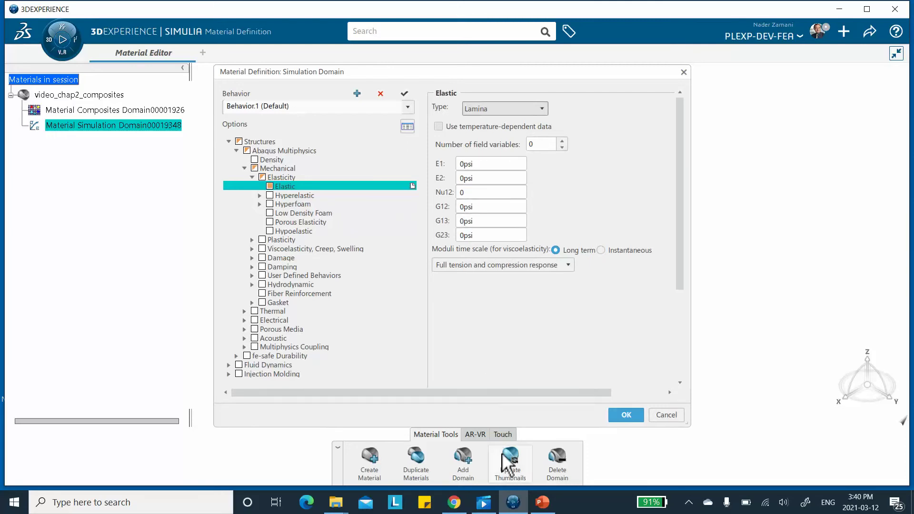
# Step: Set the lamina elastic constants E1 to 20E6 psi, E2 to 1.2E6 psi and Nu12 to 0.25
pyautogui.click(490, 164)
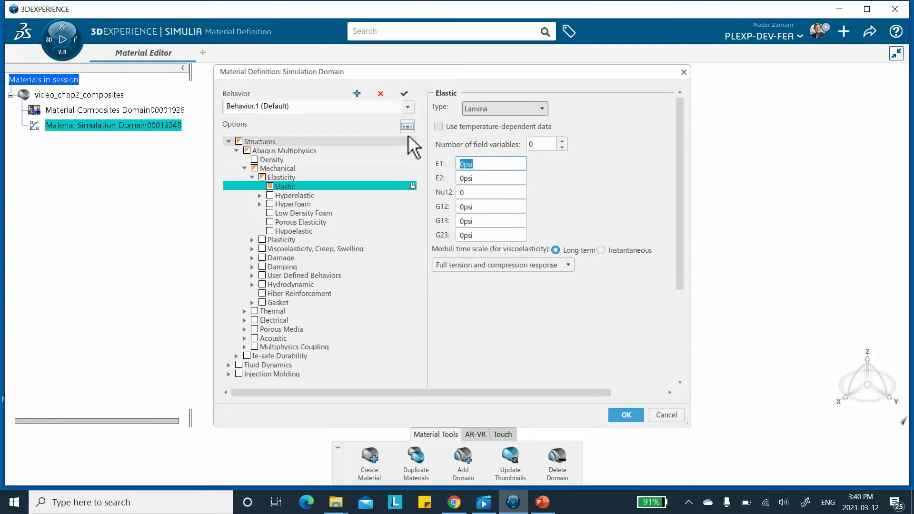
pyautogui.write('20E6')
pyautogui.click(489, 179)
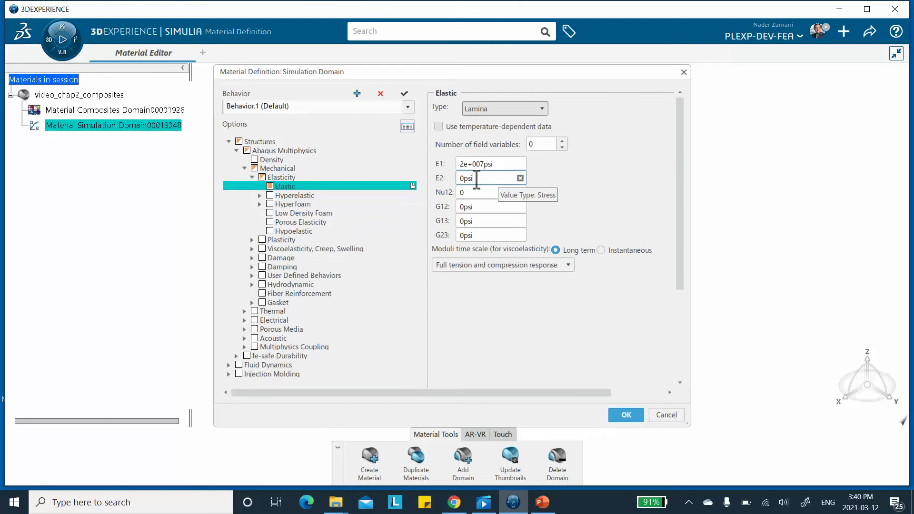
pyautogui.doubleClick(476, 179)
pyautogui.write('1,')
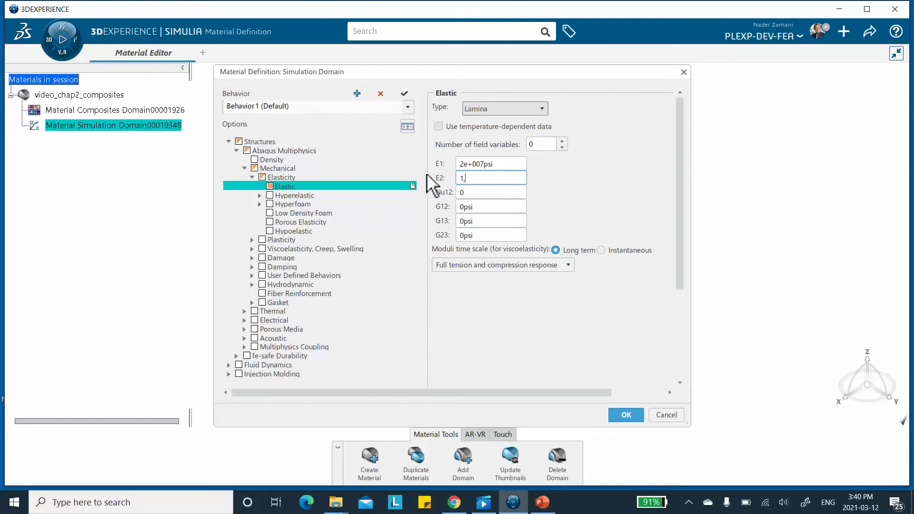
pyautogui.press('BackSpace')
pyautogui.write('.2E6')
pyautogui.click(480, 191)
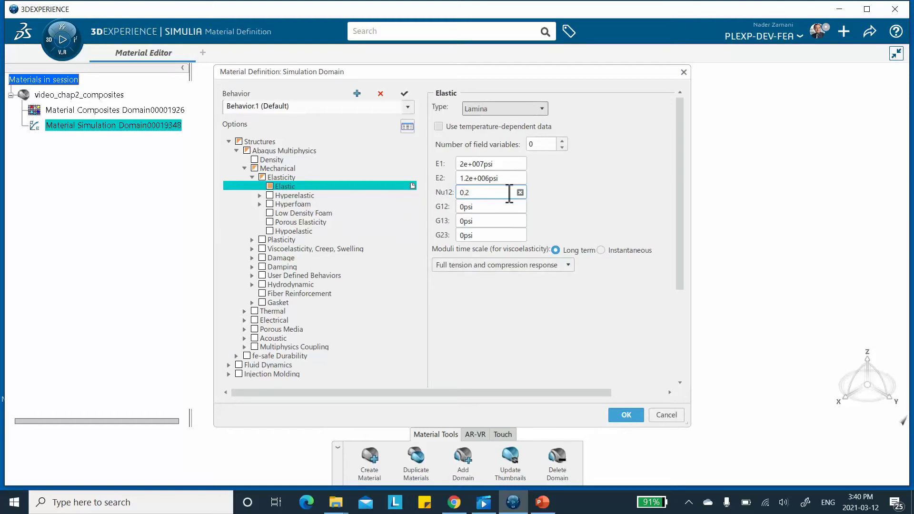
pyautogui.write('.25')
pyautogui.press('Tab')
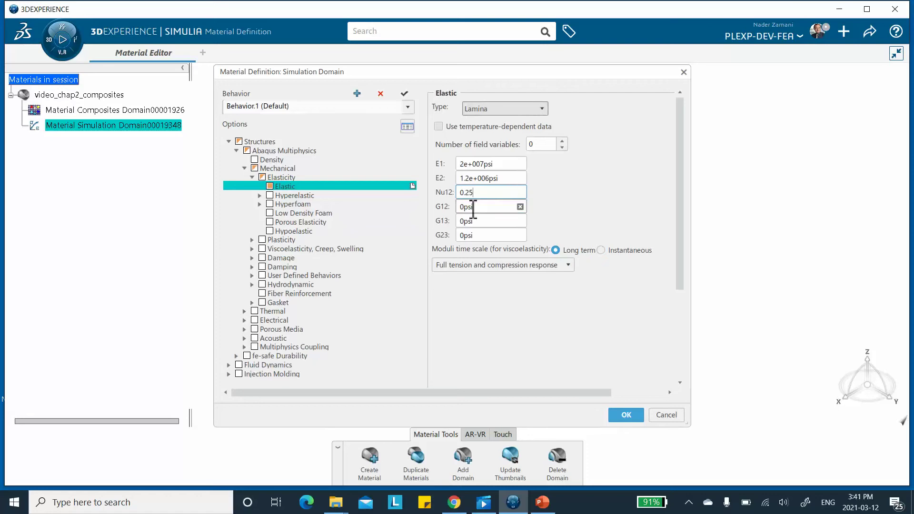
# Step: Set the lamina shear moduli G12 to 800000 psi, G13 to 400000 psi and G23 to 400000 psi
pyautogui.write('800000')
pyautogui.press('Tab')
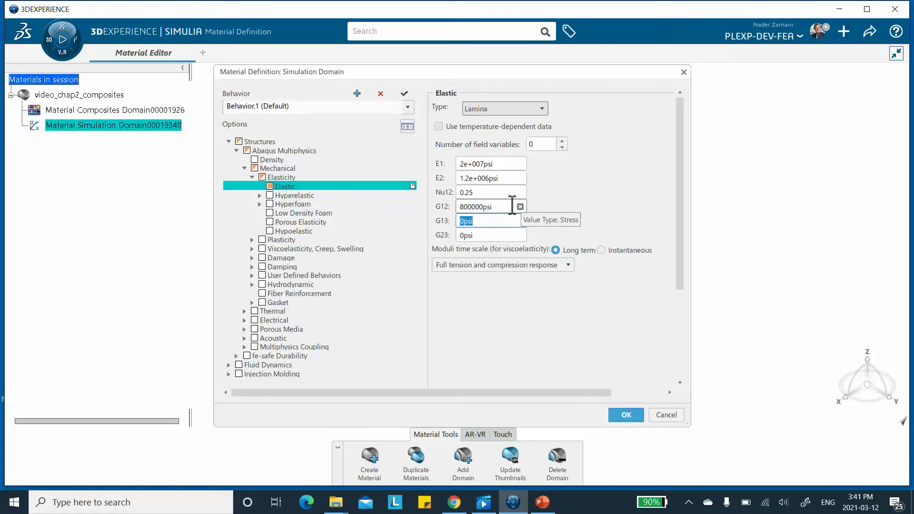
pyautogui.write('400000')
pyautogui.click(474, 235)
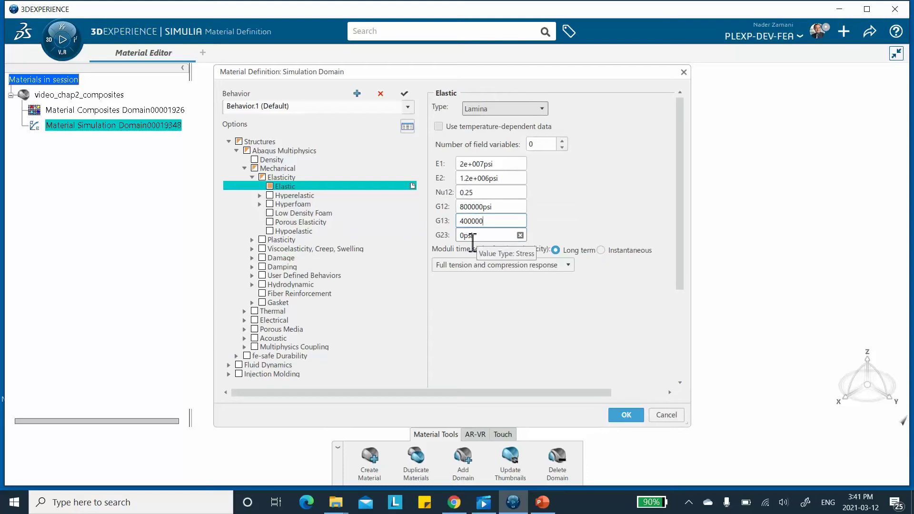
pyautogui.moveTo(475, 235); pyautogui.dragTo(453, 235)
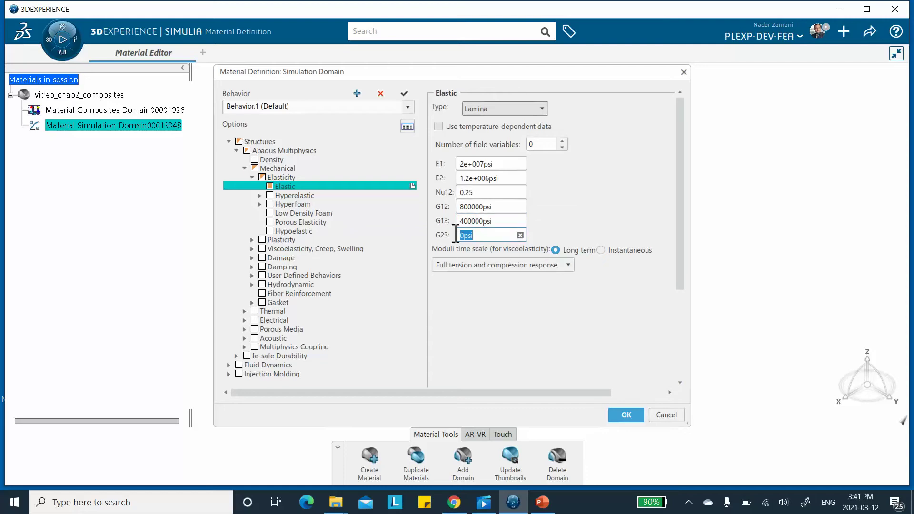
pyautogui.write('400000')
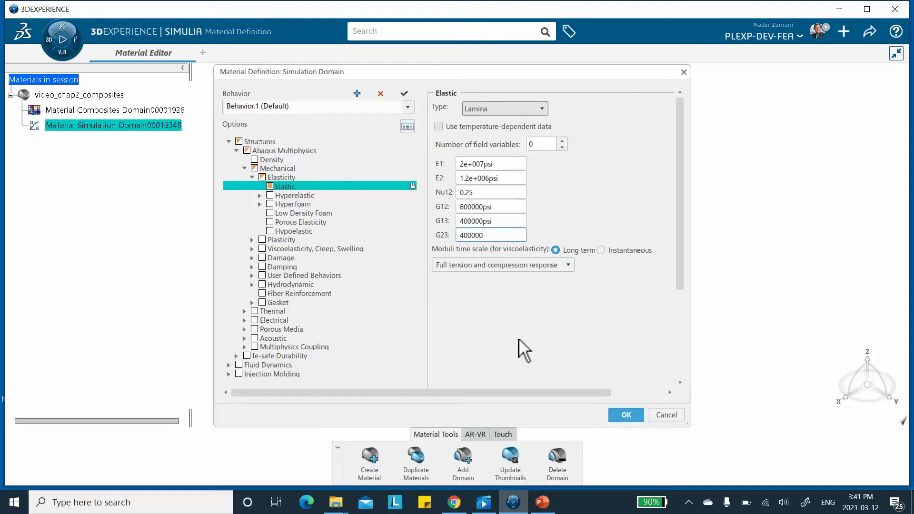
pyautogui.doubleClick(503, 208)
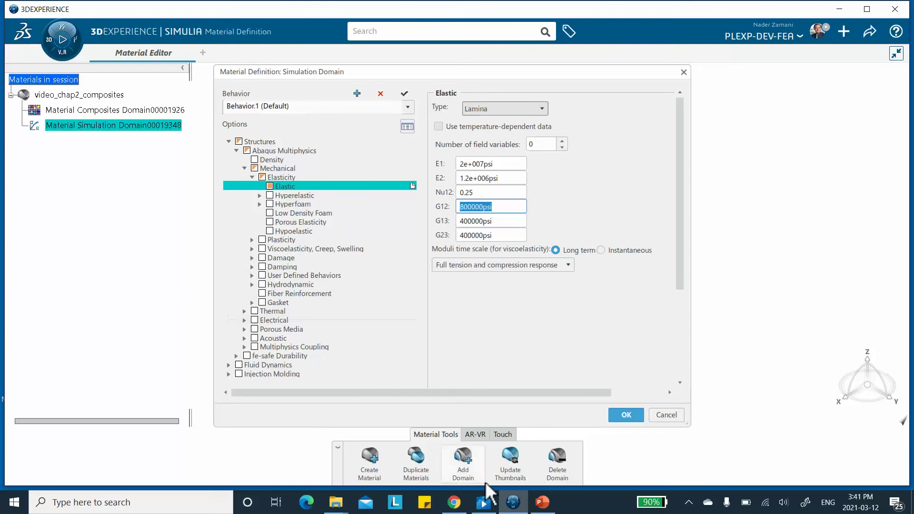
# Step: Check the property table in the PowerPoint slides, and enable Hashin Damage for fiber-reinforced composites in the Simulation Domain
pyautogui.click(537, 499)
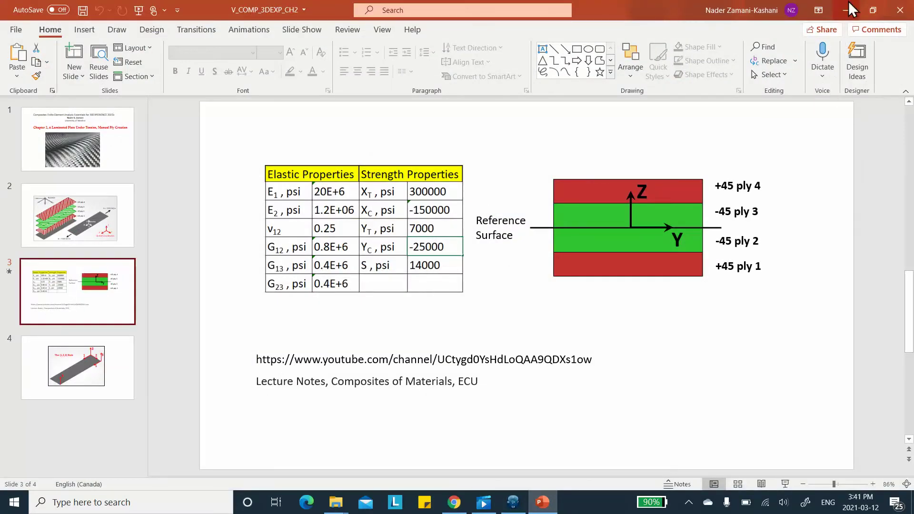
pyautogui.click(846, 10)
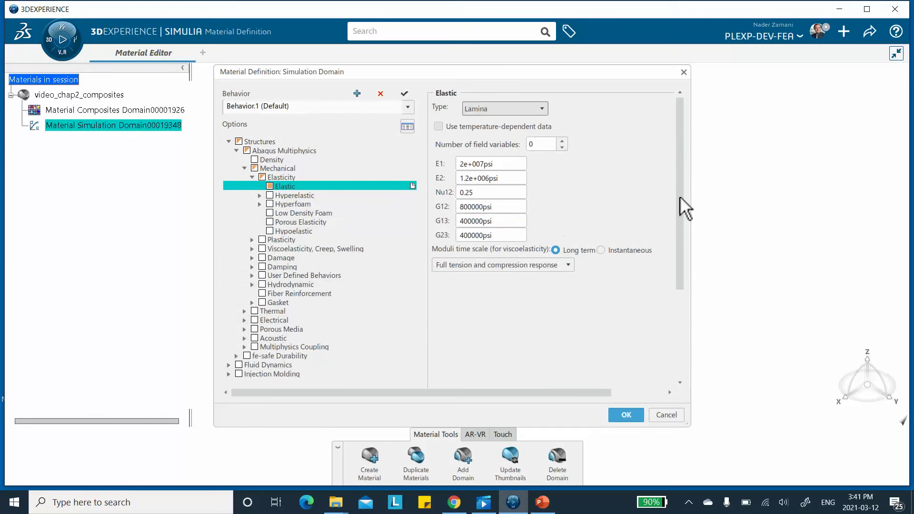
pyautogui.moveTo(680, 210)
pyautogui.mouseDown()
pyautogui.moveTo(690, 228)
pyautogui.moveTo(676, 292)
pyautogui.moveTo(687, 213)
pyautogui.mouseUp()
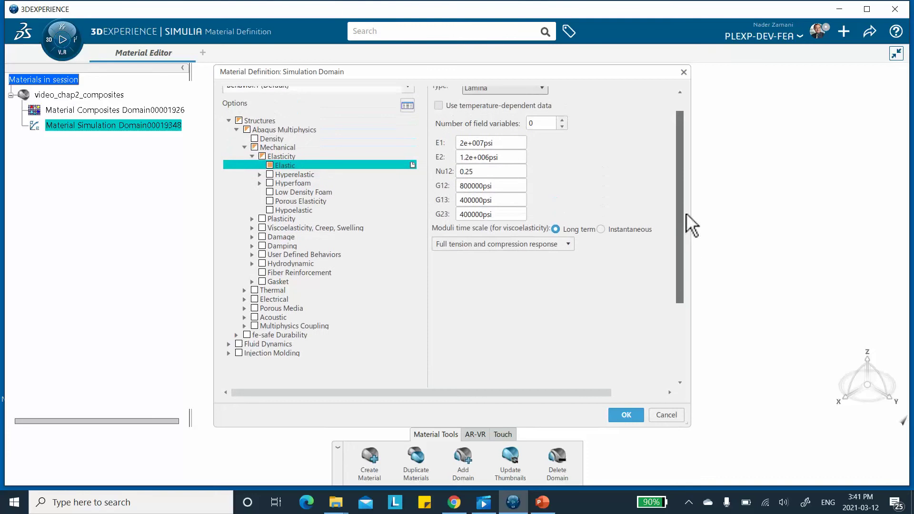
pyautogui.click(252, 237)
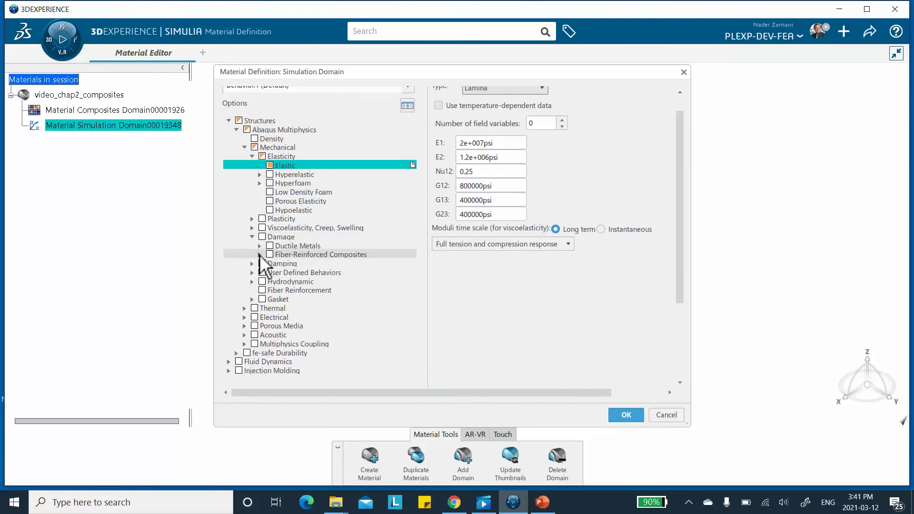
pyautogui.click(259, 256)
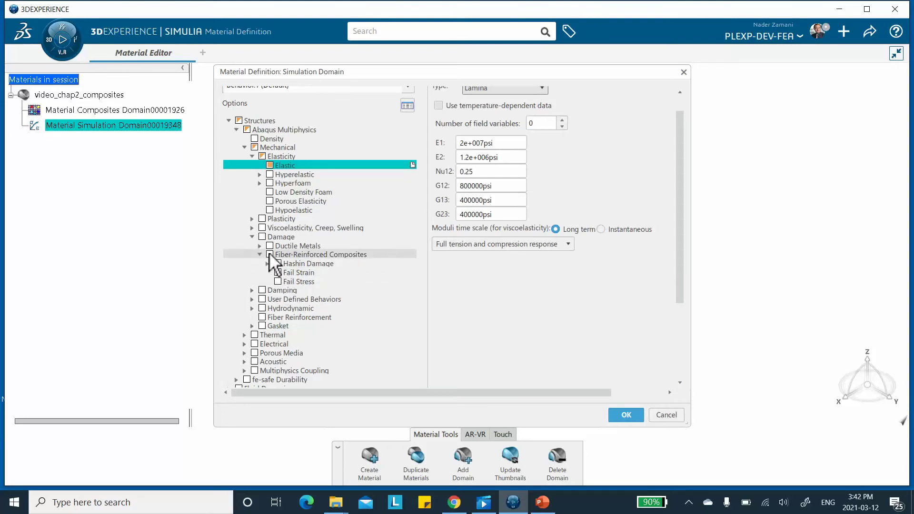
pyautogui.click(278, 264)
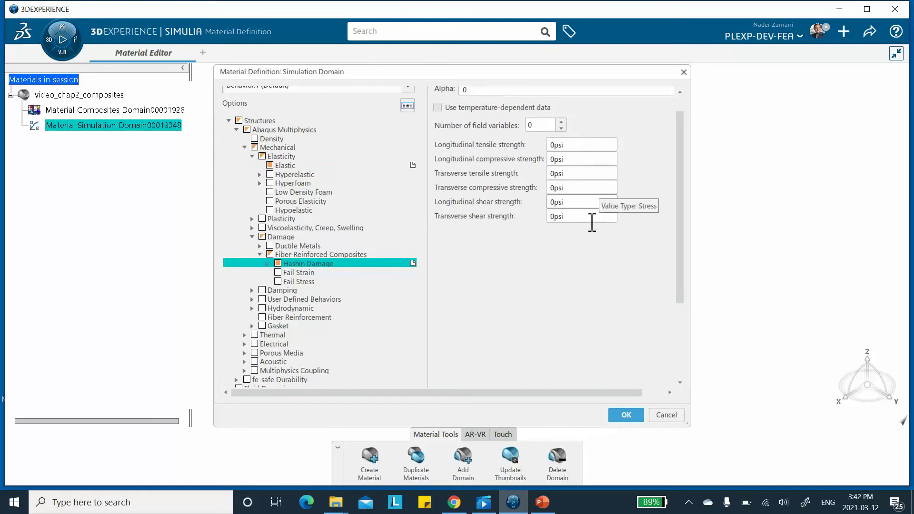
# Step: Look up the strength table in the PowerPoint slides and set the Hashin longitudinal tensile strength to 300000 psi and compressive strength to -150000 psi
pyautogui.click(573, 144)
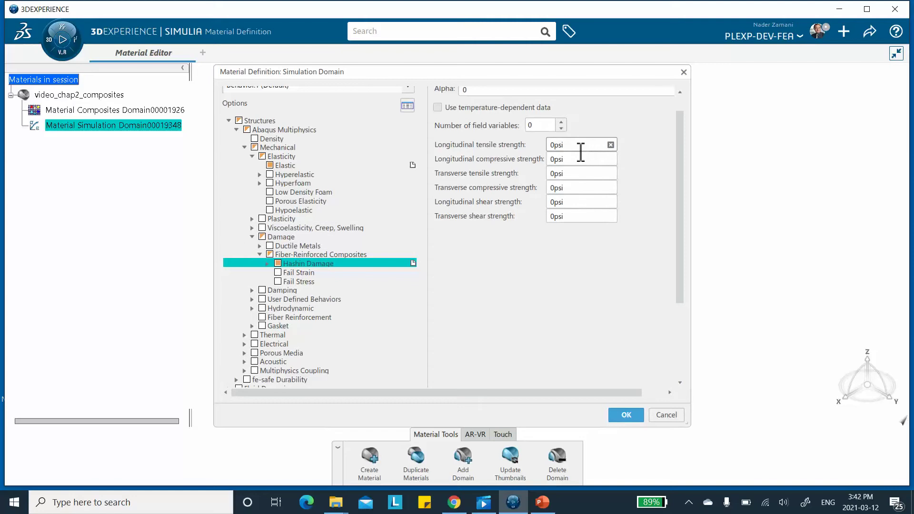
pyautogui.click(542, 504)
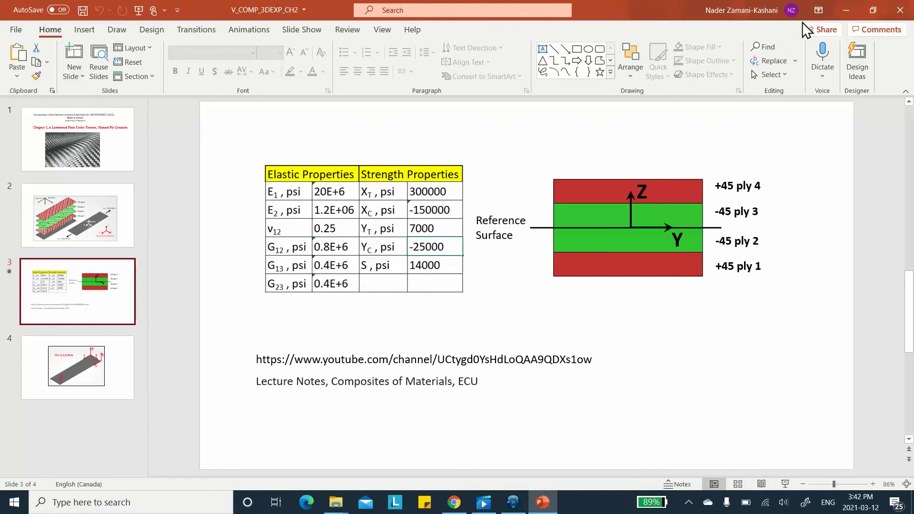
pyautogui.click(847, 10)
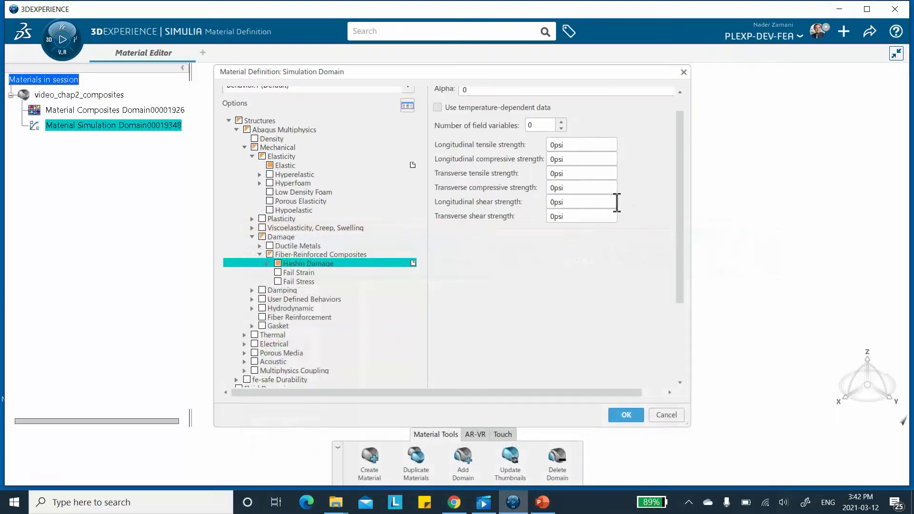
pyautogui.click(582, 145)
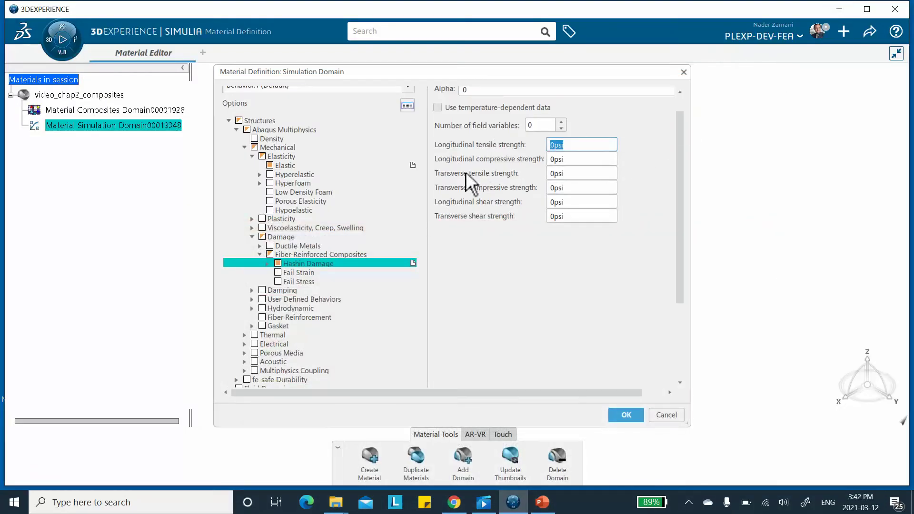
pyautogui.write('300000')
pyautogui.click(570, 161)
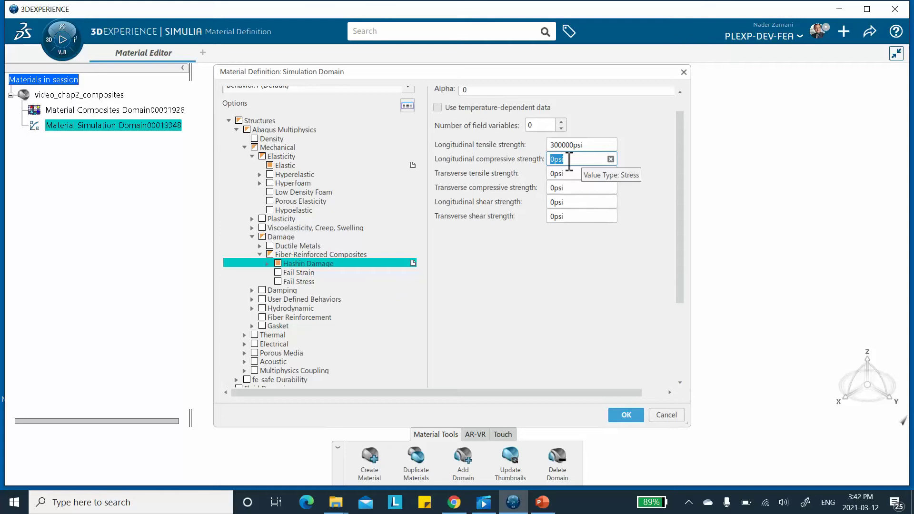
pyautogui.write('-150000')
# Step: Set the Hashin transverse tensile strength to 7000 psi and transverse compressive strength to -25000 psi, consulting the PowerPoint table
pyautogui.click(575, 173)
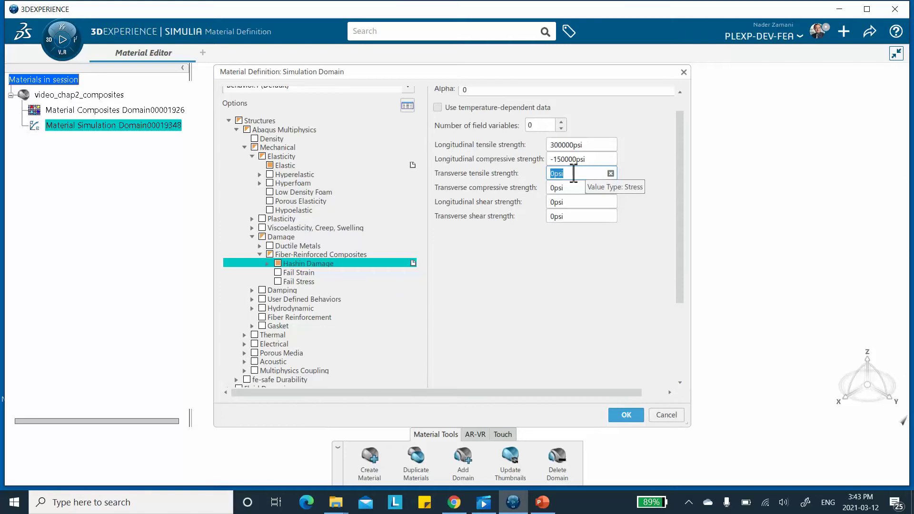
pyautogui.click(542, 503)
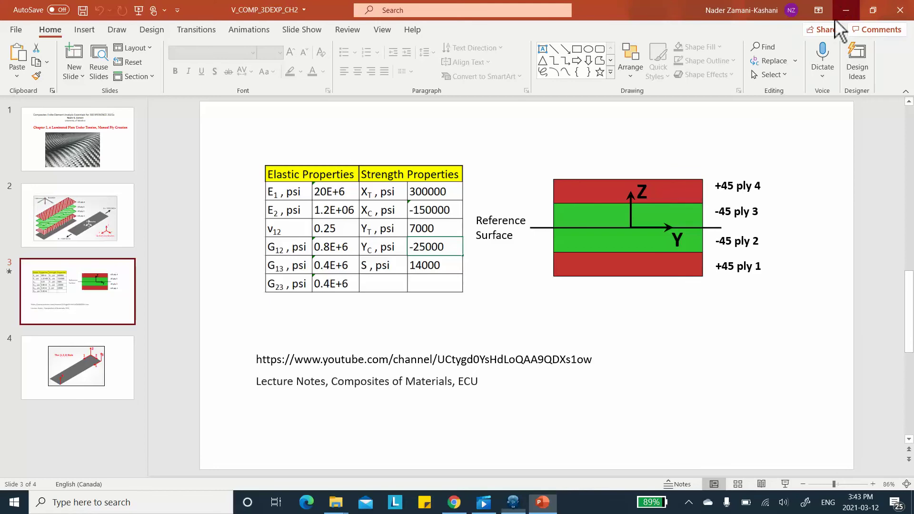
pyautogui.click(845, 10)
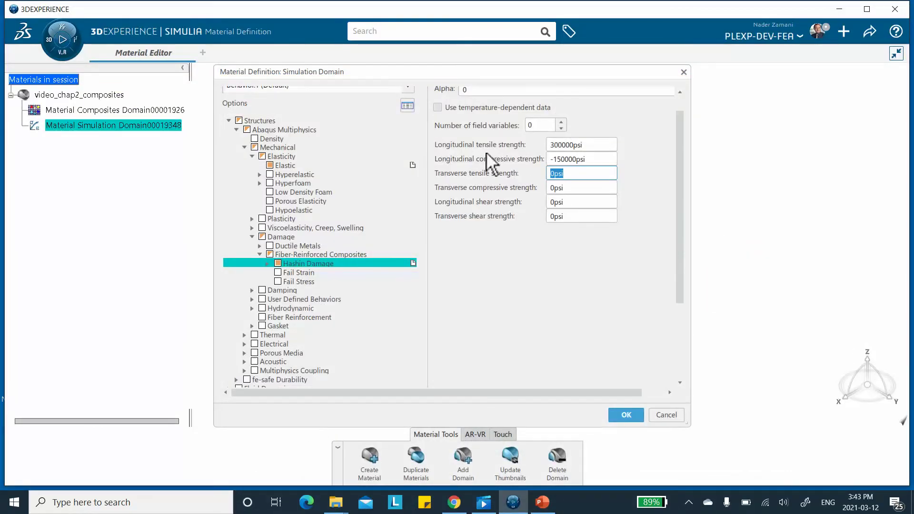
pyautogui.write('7000')
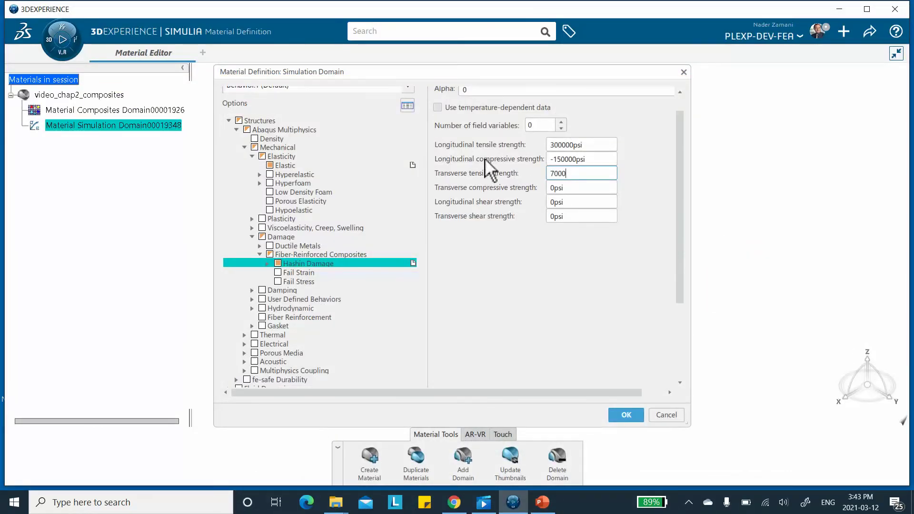
pyautogui.click(579, 188)
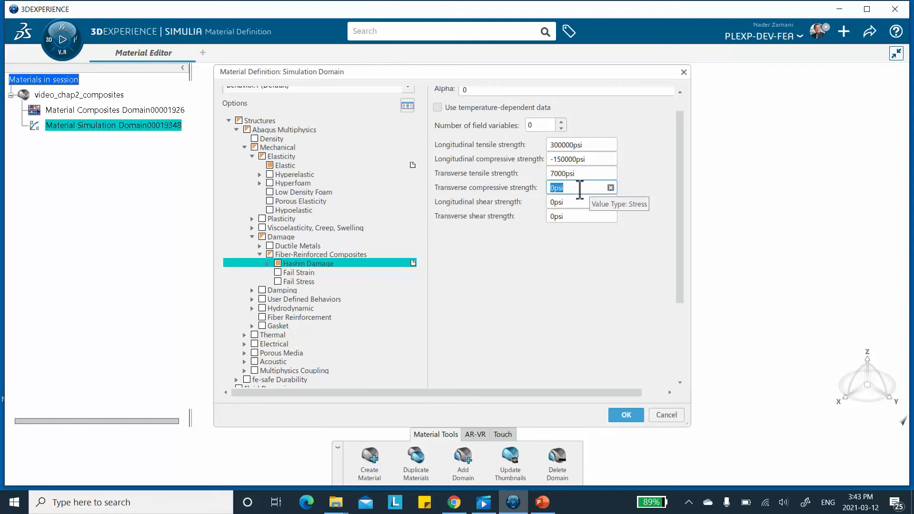
pyautogui.write('-25')
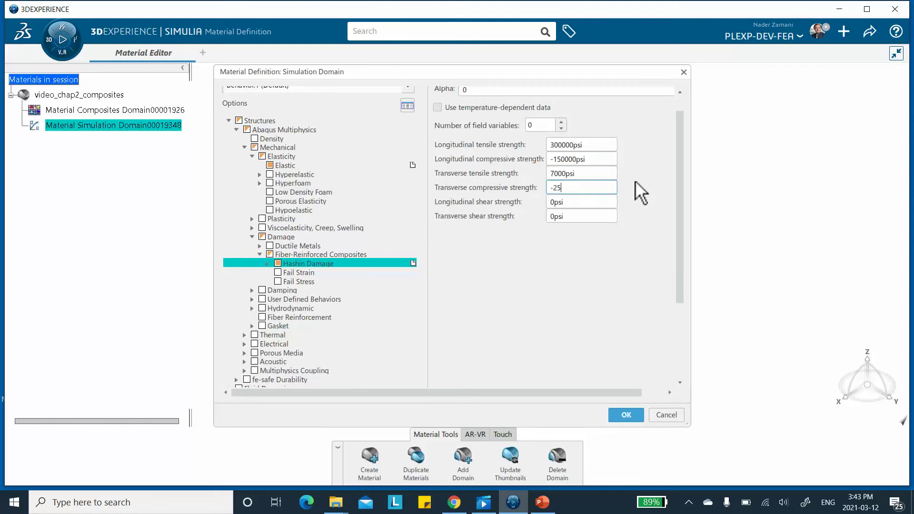
pyautogui.write('000')
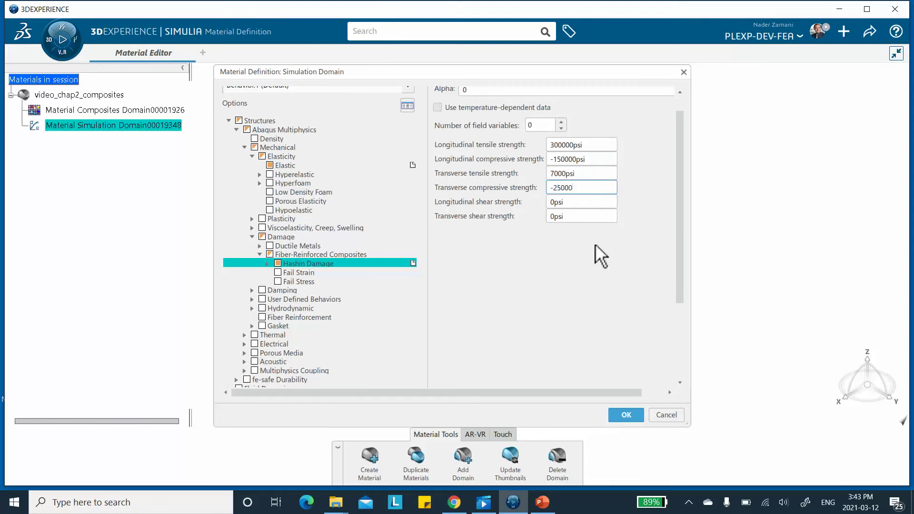
# Step: Set the Hashin longitudinal shear strength to 14000 psi according to the PowerPoint table
pyautogui.click(583, 202)
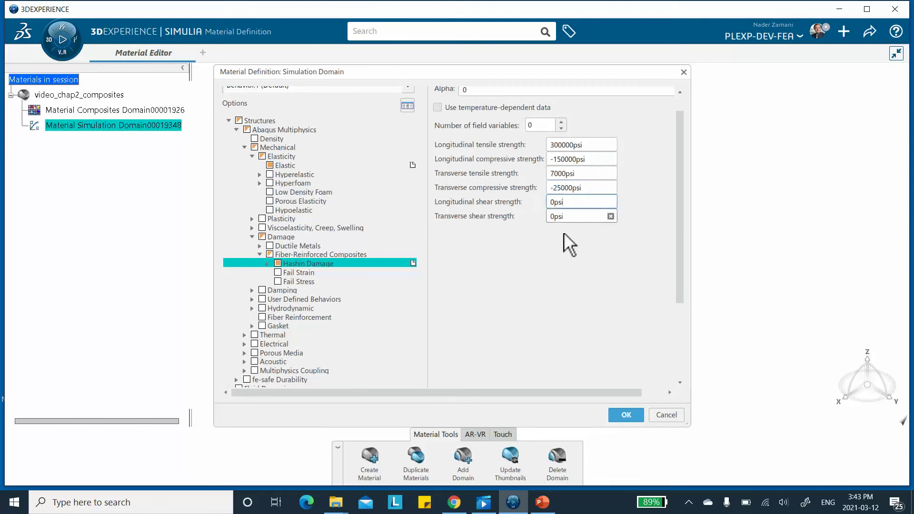
pyautogui.click(542, 502)
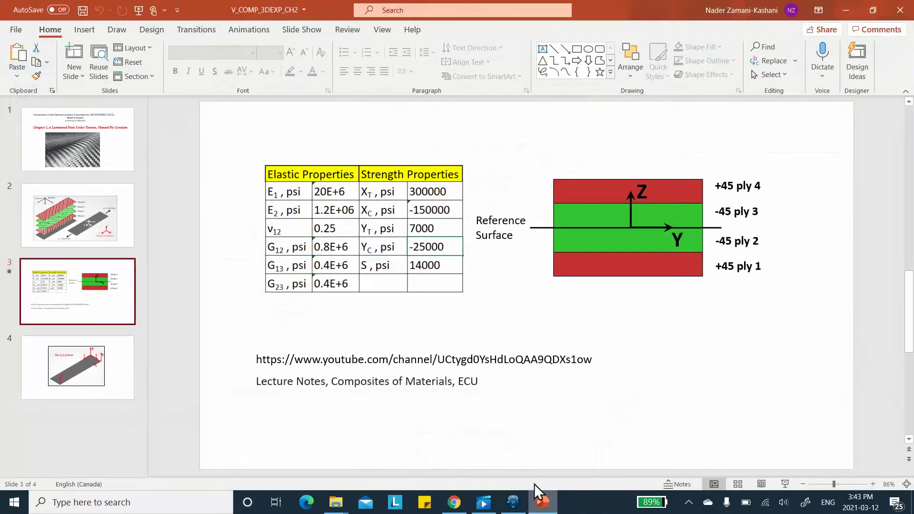
pyautogui.click(847, 11)
pyautogui.moveTo(577, 202); pyautogui.dragTo(520, 210)
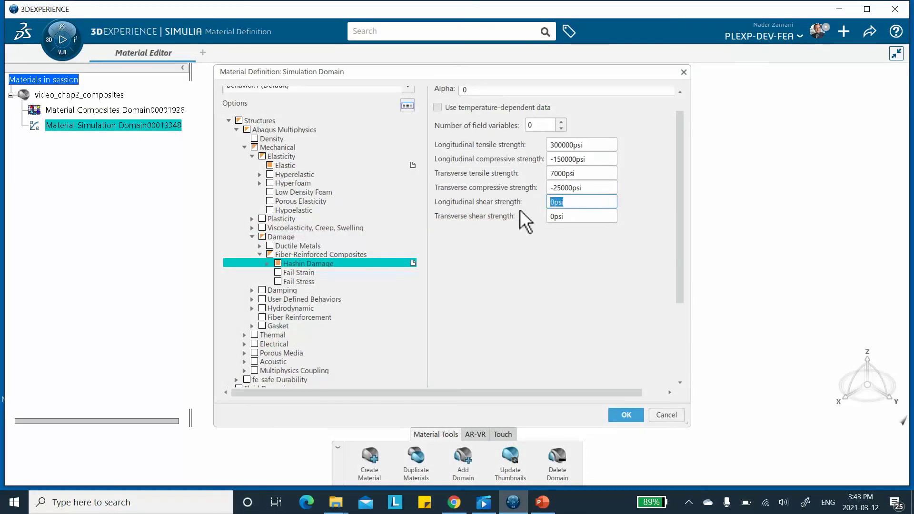
pyautogui.write('14')
pyautogui.write('000')
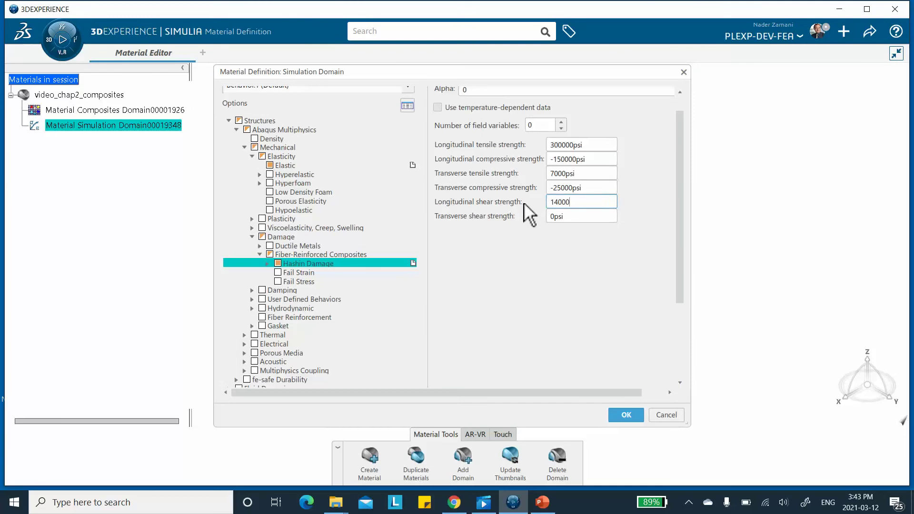
pyautogui.click(604, 217)
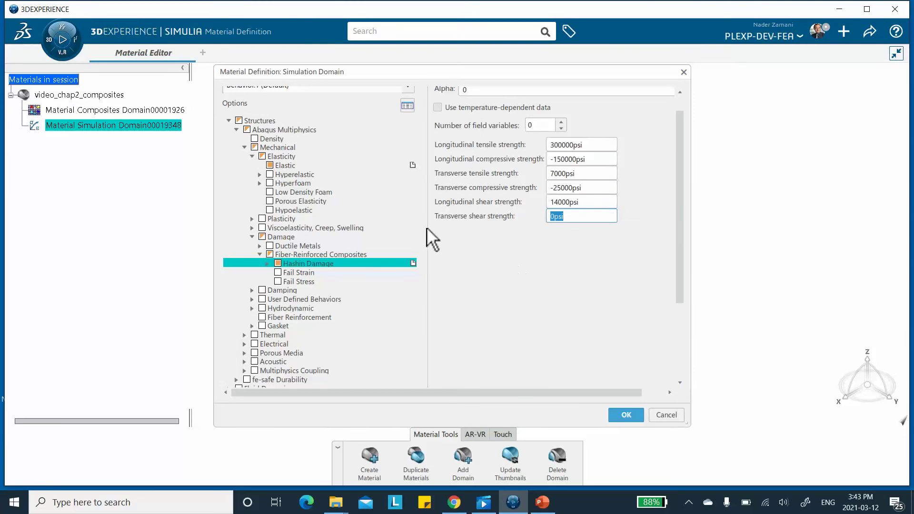
# Step: Submit the Simulation Domain with the Hashin data, expand the validation error details, and save without resolving the issues
pyautogui.click(626, 414)
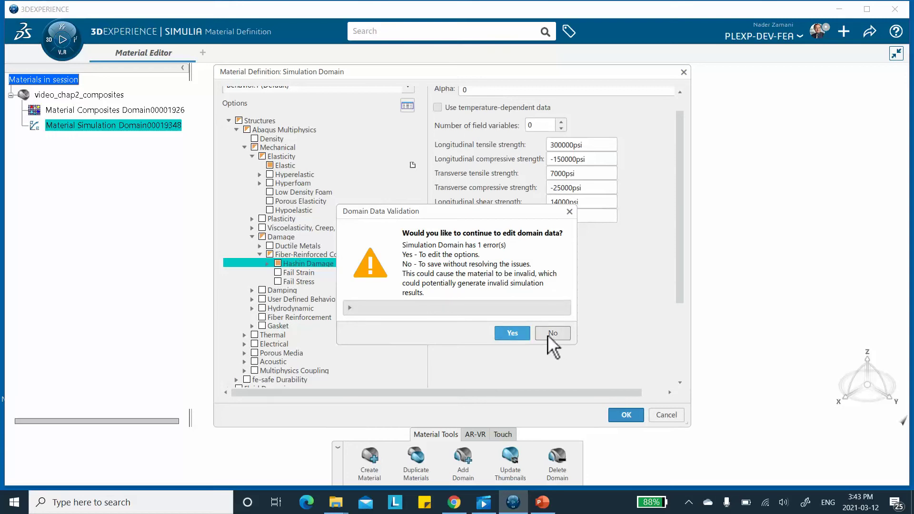
pyautogui.click(349, 307)
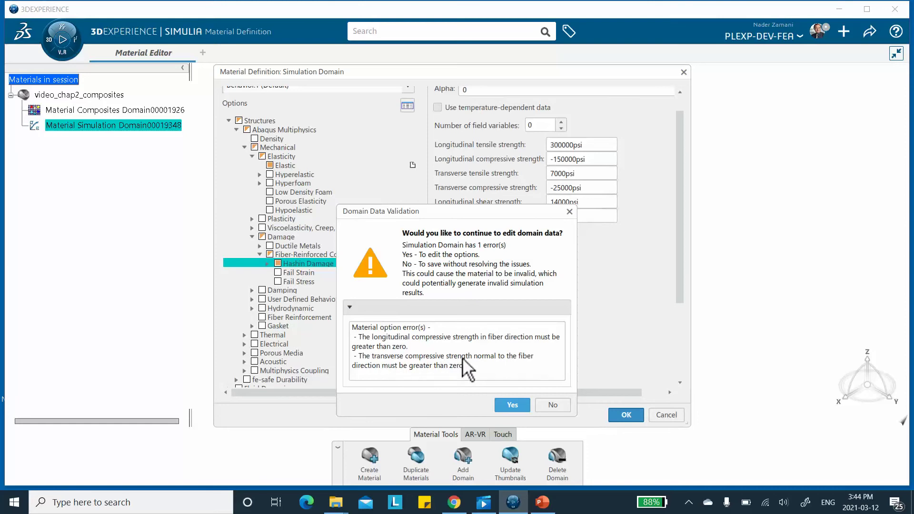
pyautogui.click(554, 404)
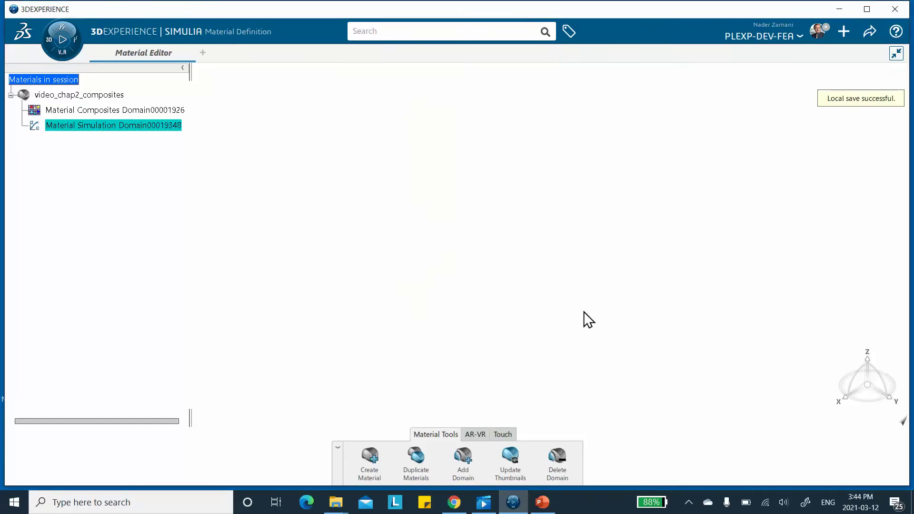
# Step: Reopen the Simulation Domain and replace Hashin Damage with Fail Stress for fiber-reinforced composites
pyautogui.doubleClick(94, 113)
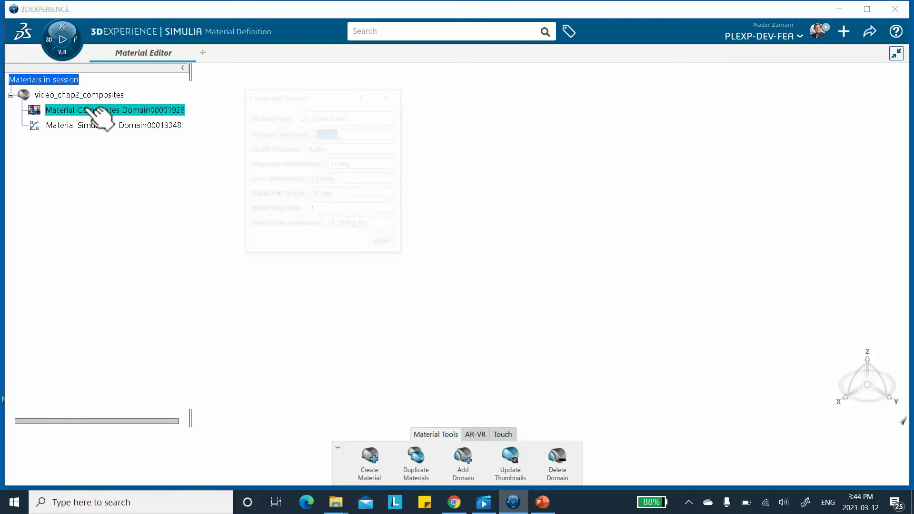
pyautogui.click(382, 246)
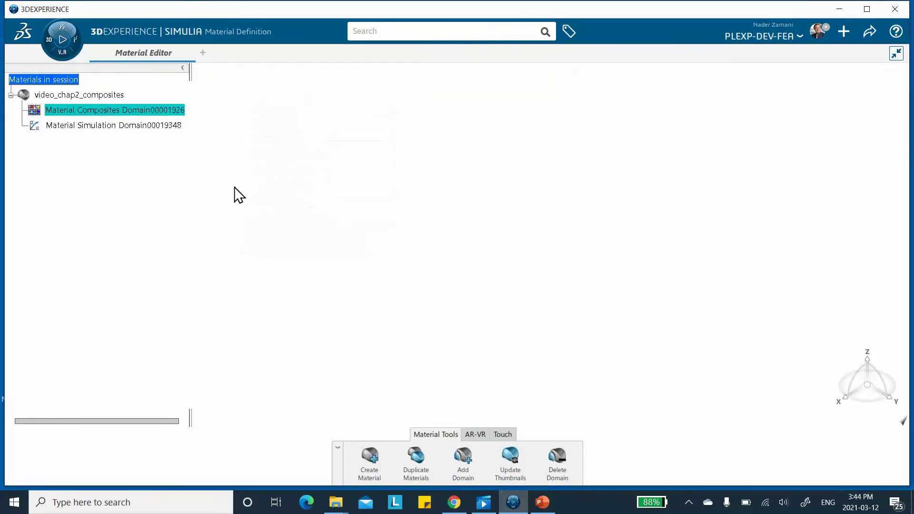
pyautogui.doubleClick(93, 126)
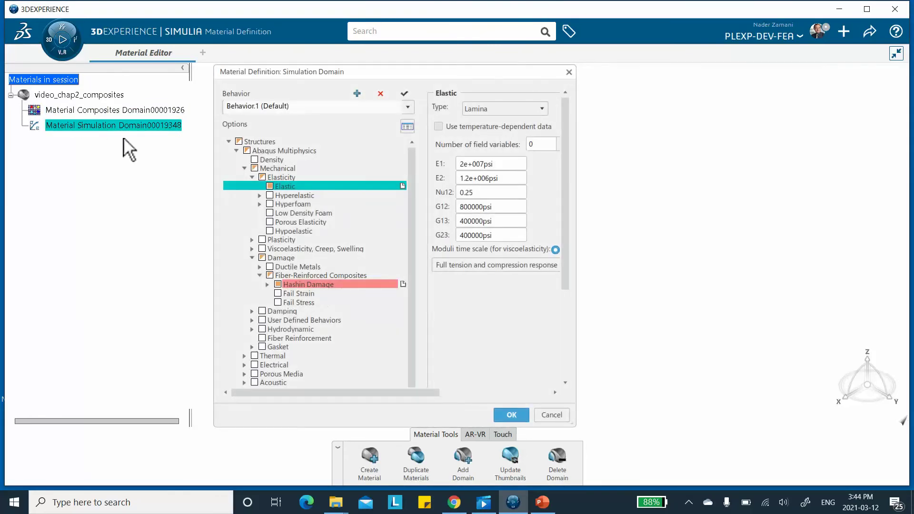
pyautogui.click(404, 283)
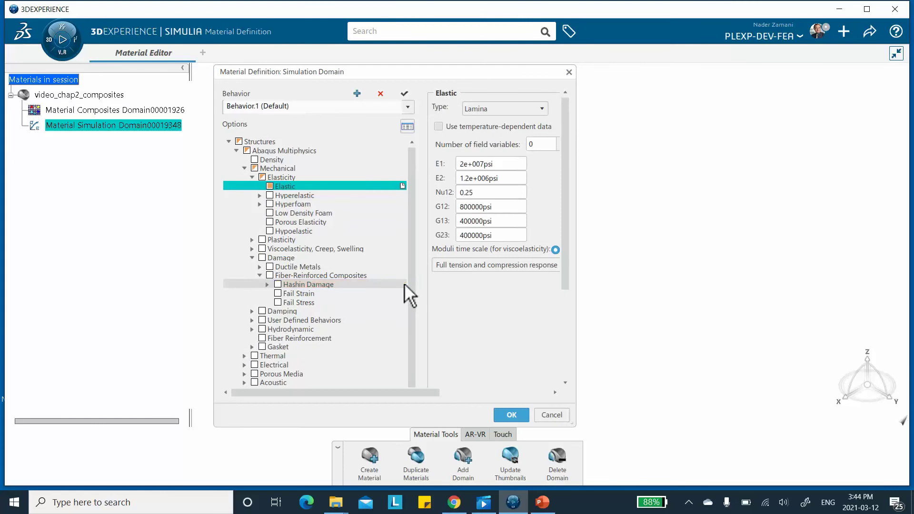
pyautogui.click(278, 303)
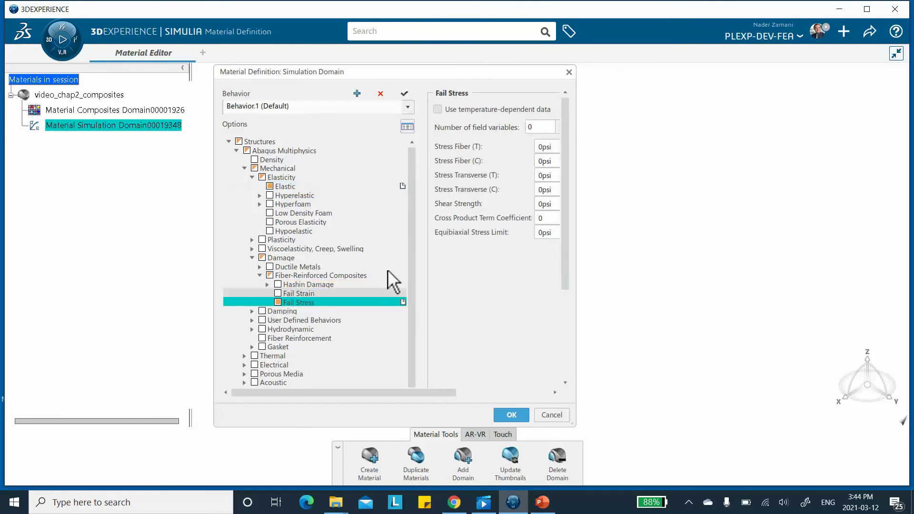
# Step: Widen the material definition dialog and set Fail Stress fiber tension to 300000 psi and fiber compression to -150000 psi
pyautogui.moveTo(575, 148); pyautogui.dragTo(715, 157)
pyautogui.click(583, 148)
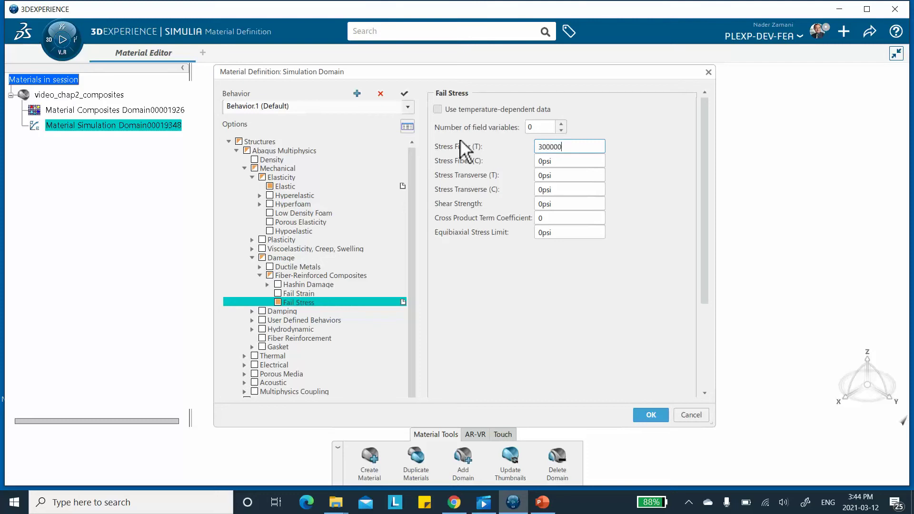
pyautogui.click(561, 162)
pyautogui.write('-15000')
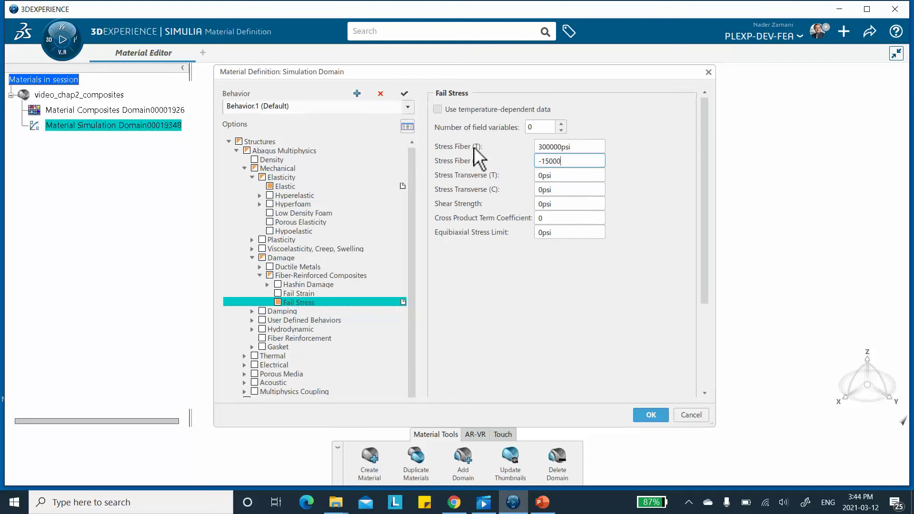
pyautogui.write('0')
# Step: Set the Fail Stress transverse tension to 7000 psi, transverse compression to -25000 psi and shear strength to 14000 psi
pyautogui.click(586, 175)
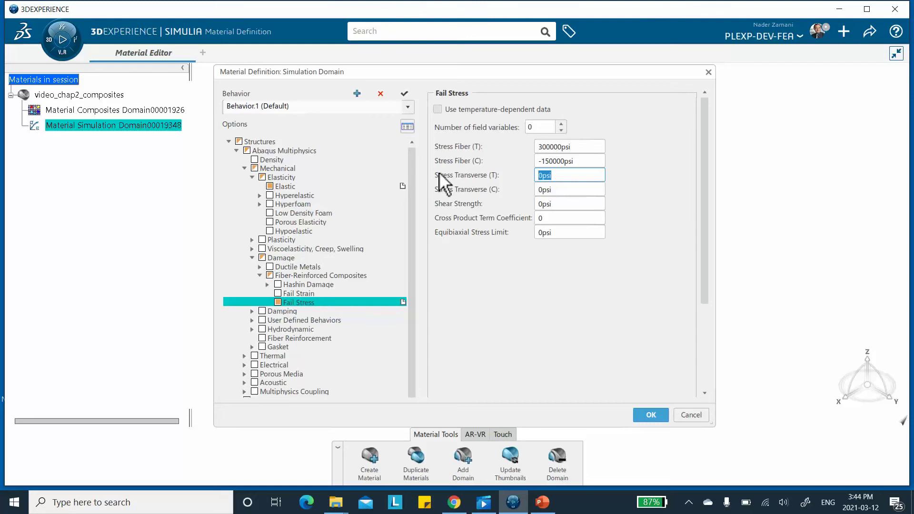
pyautogui.click(567, 190)
pyautogui.write('-')
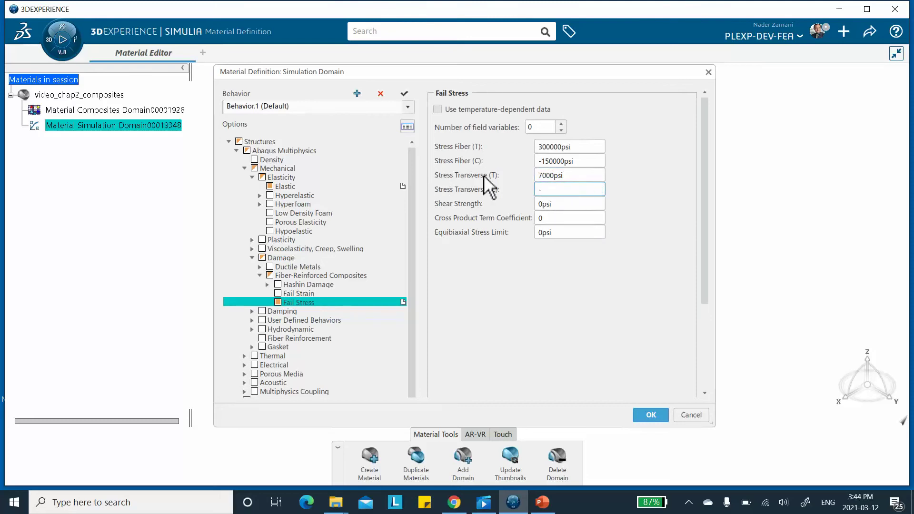
pyautogui.write('25000')
pyautogui.click(567, 205)
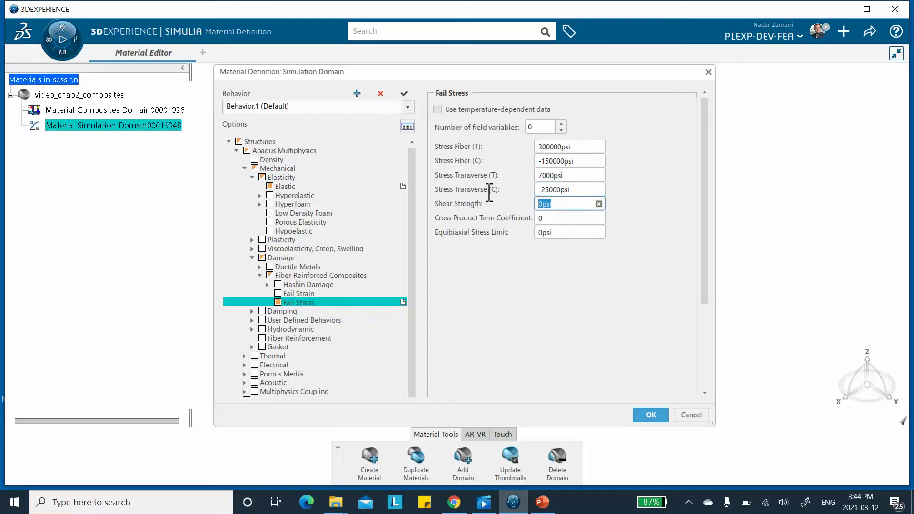
pyautogui.write('1')
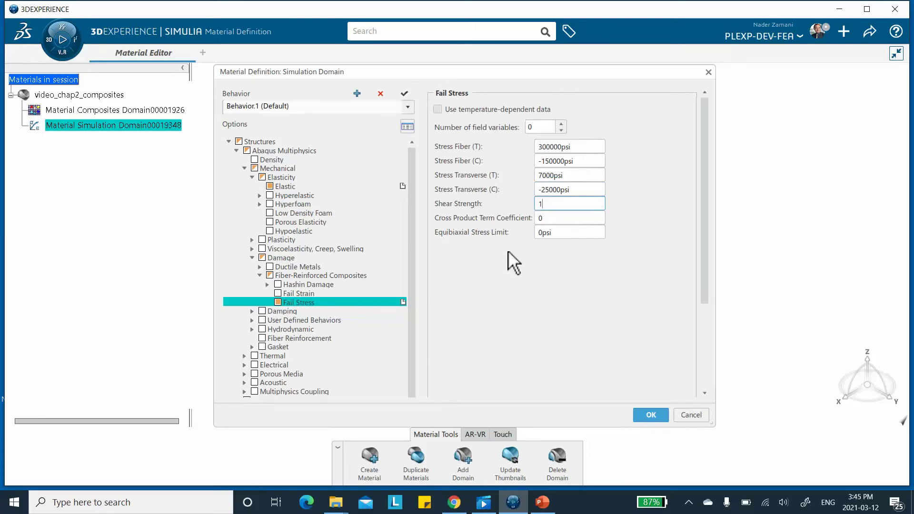
pyautogui.write('4000')
# Step: Check the entered strengths against the PowerPoint table, then accept the Simulation Domain definition and save the material
pyautogui.click(561, 465)
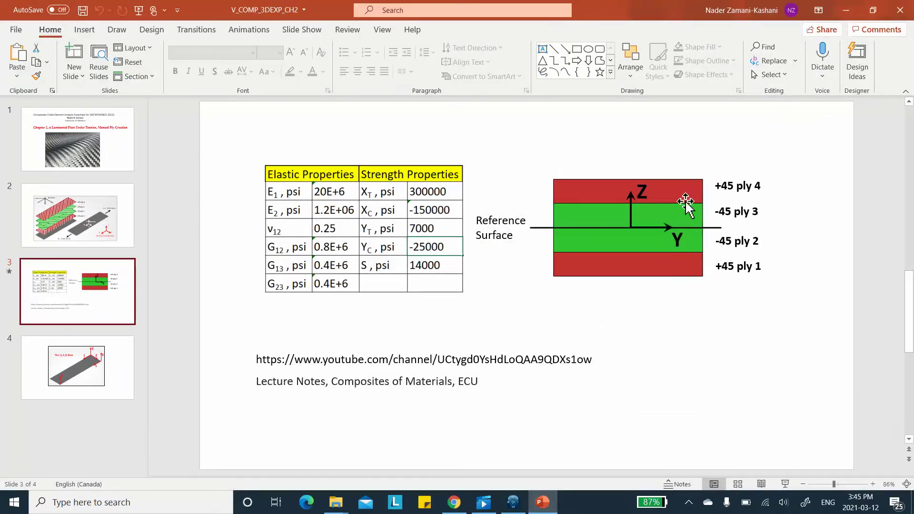
pyautogui.click(847, 9)
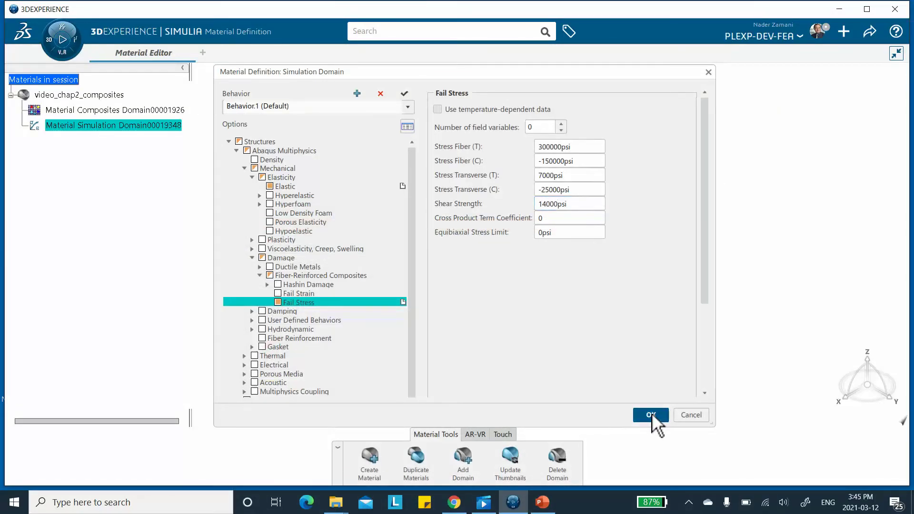
pyautogui.click(651, 414)
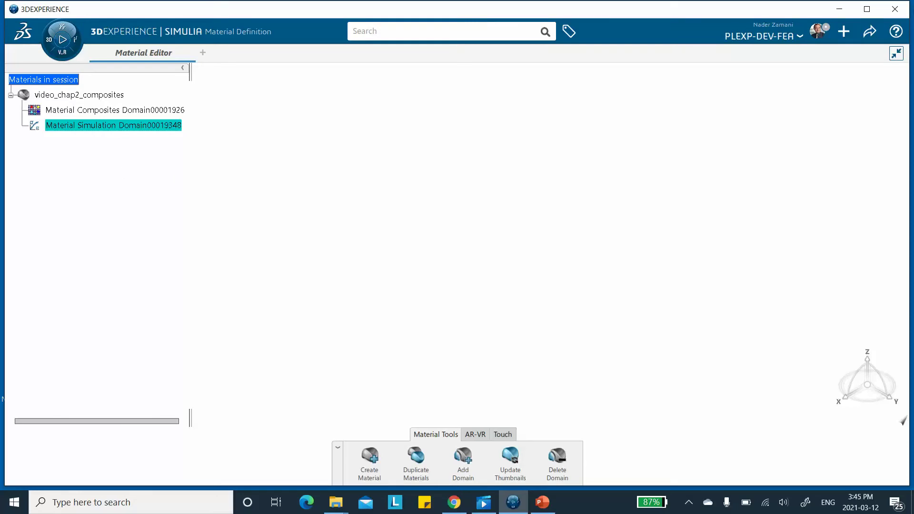
pyautogui.click(876, 33)
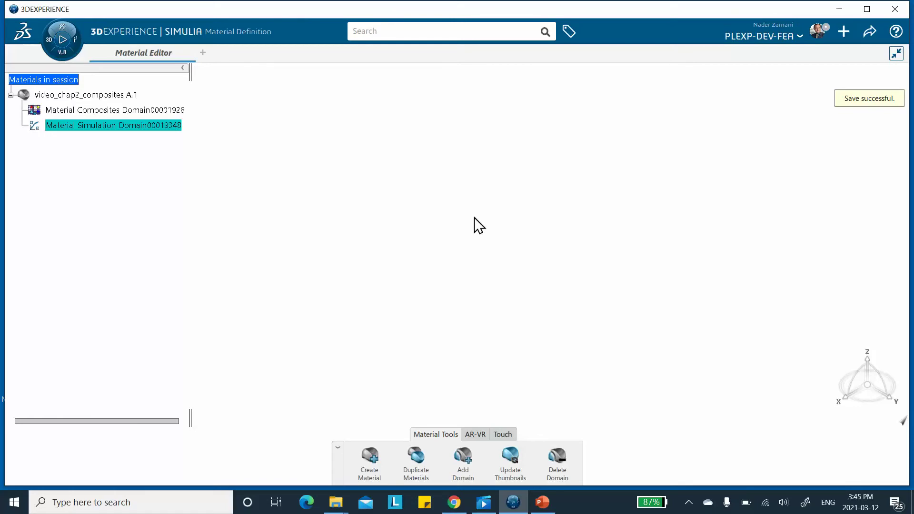
# Step: Switch to Generative Shape Design to create a new 3D part, and dismiss the Make Service offer
pyautogui.click(54, 42)
pyautogui.scroll(-4, 47, 270)
pyautogui.scroll(-1, 46, 270)
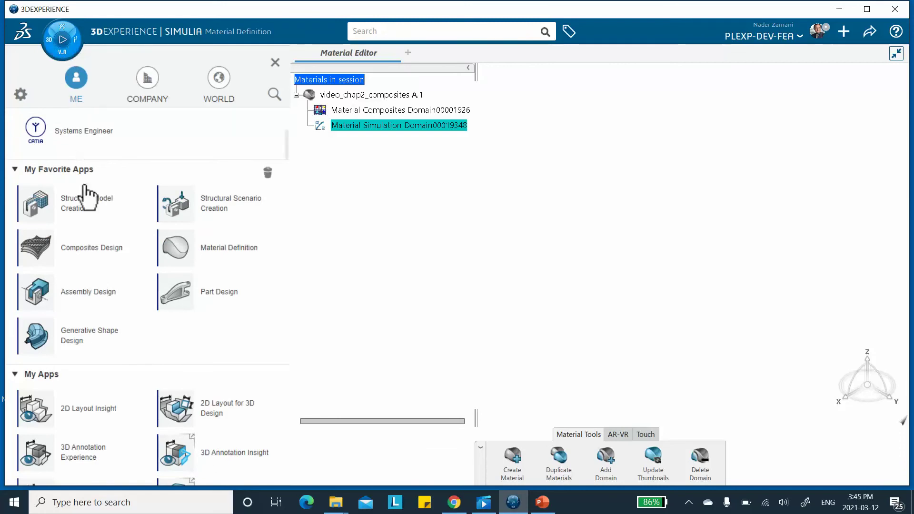
pyautogui.click(80, 339)
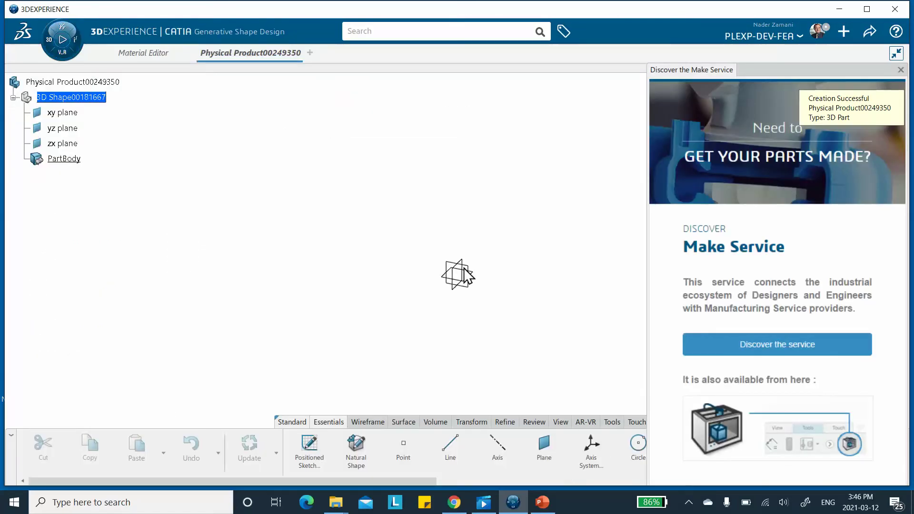
pyautogui.click(900, 70)
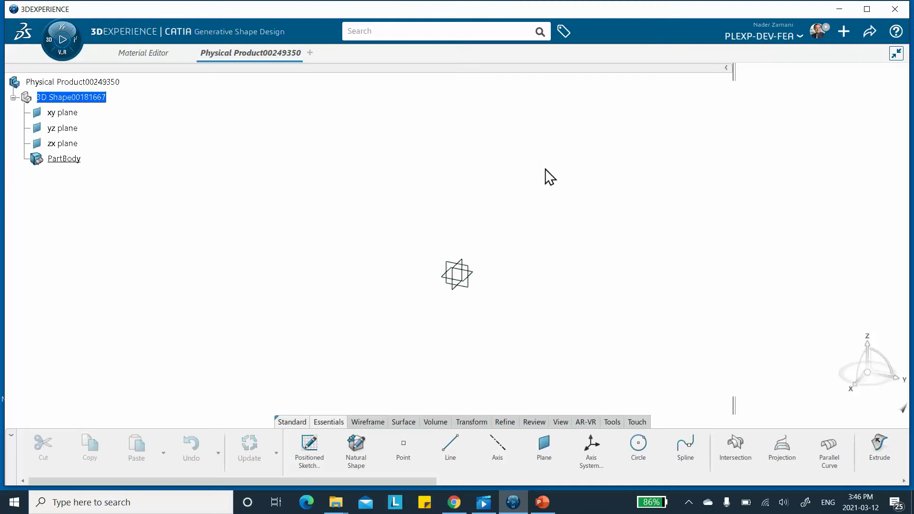
# Step: Sketch a rectangle about 2.7 in along H by 1.64 in along V on the xy plane, starting at the origin
pyautogui.click(475, 274)
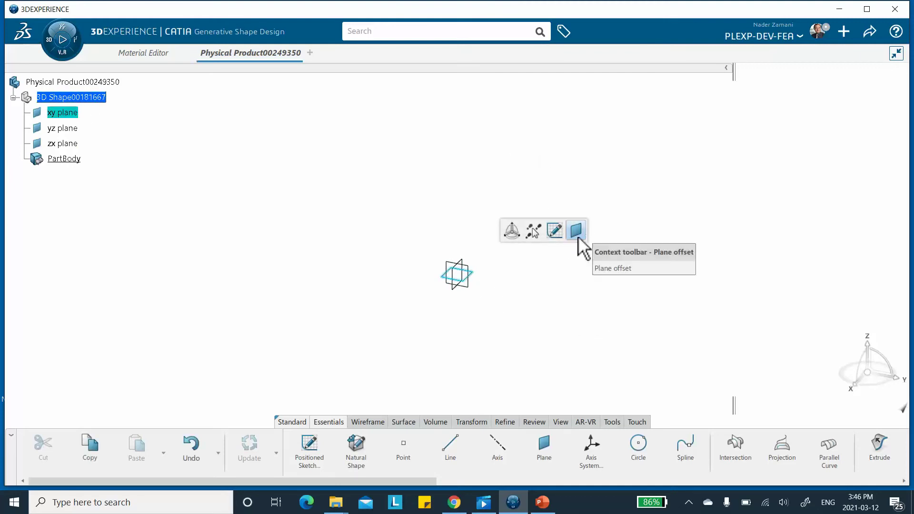
pyautogui.click(552, 238)
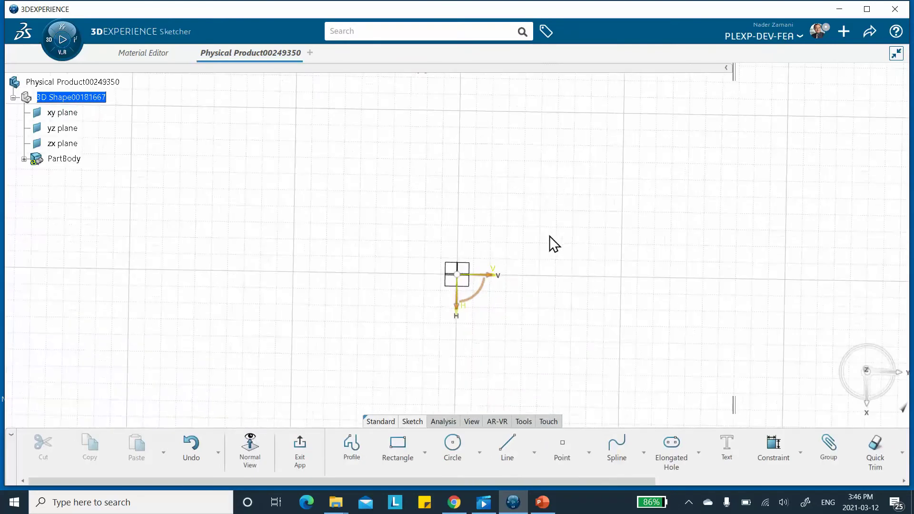
pyautogui.click(771, 445)
pyautogui.click(458, 276)
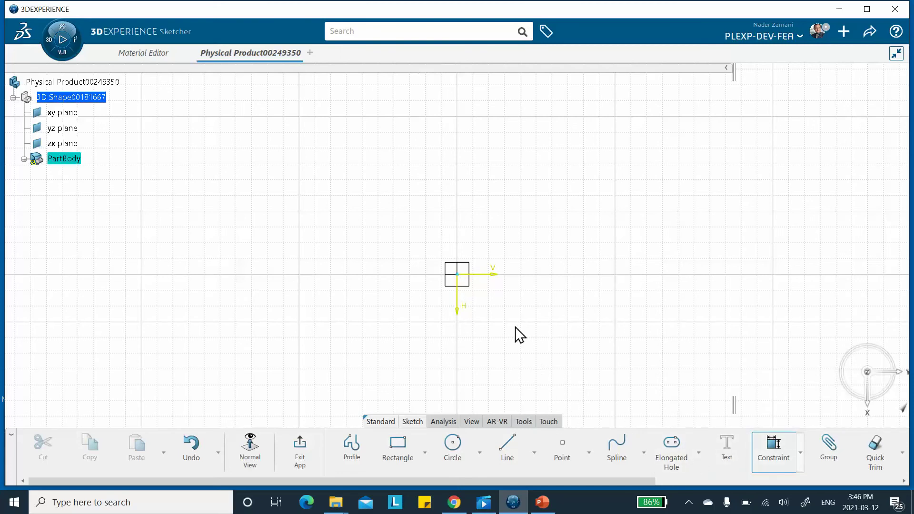
pyautogui.click(404, 452)
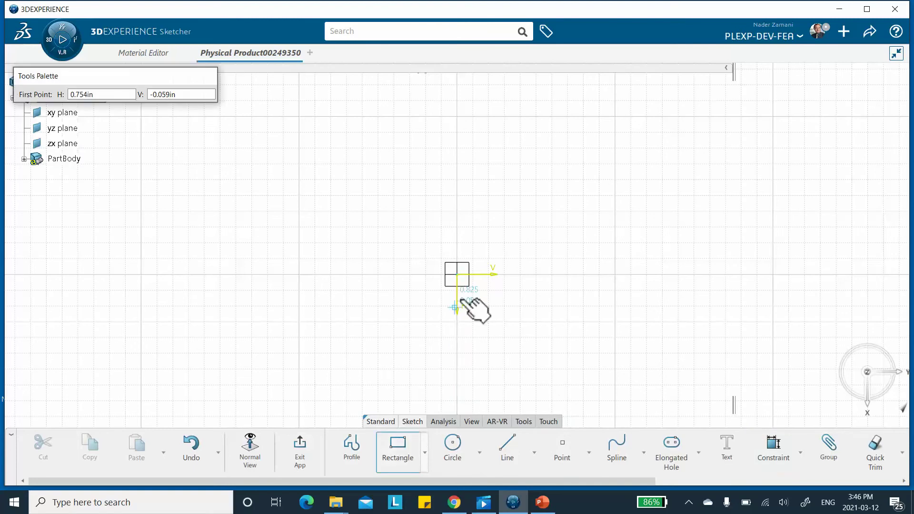
pyautogui.click(457, 275)
pyautogui.click(523, 382)
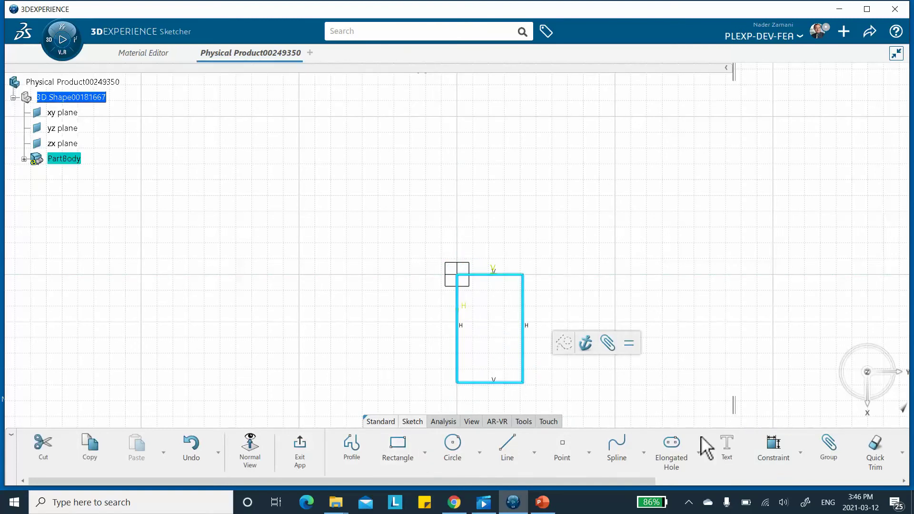
# Step: Constrain the rectangle's side along H to 4 in and its side along V to 1 in
pyautogui.click(772, 441)
pyautogui.click(523, 309)
pyautogui.click(568, 323)
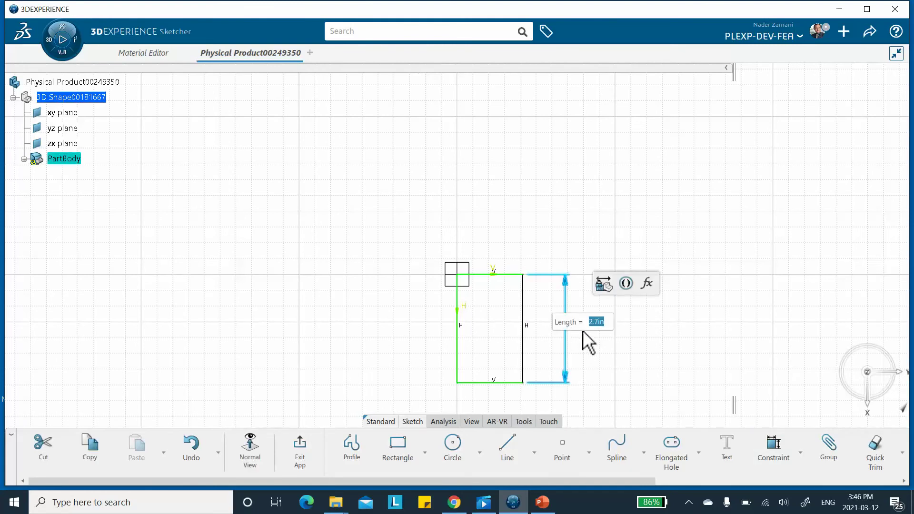
pyautogui.press('Return')
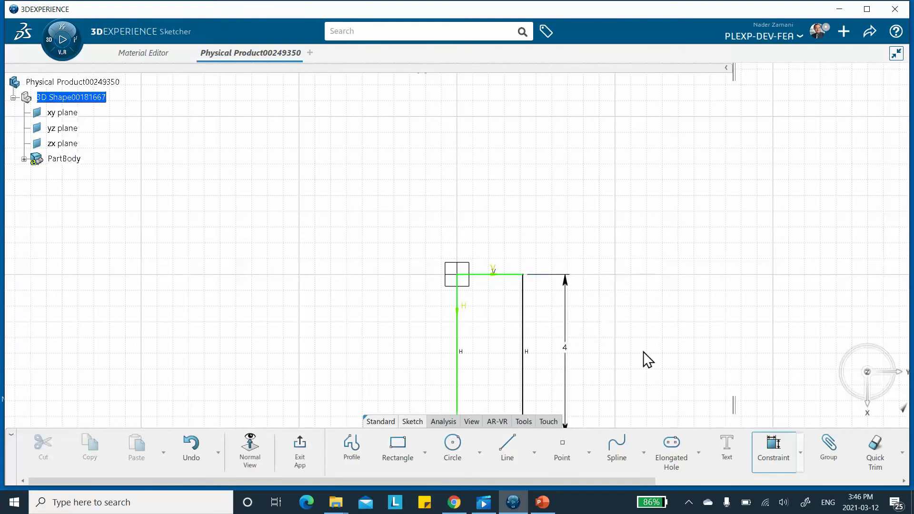
pyautogui.click(515, 275)
pyautogui.click(502, 219)
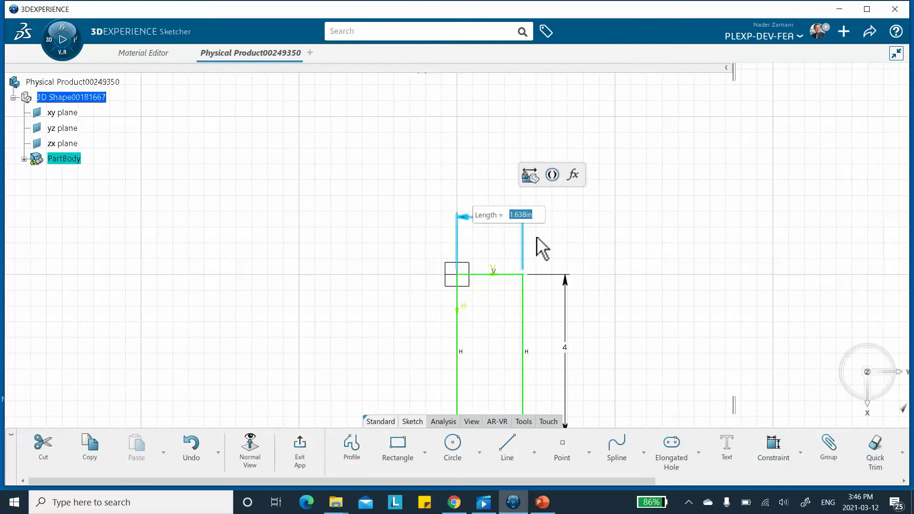
pyautogui.write('1')
pyautogui.press('Return')
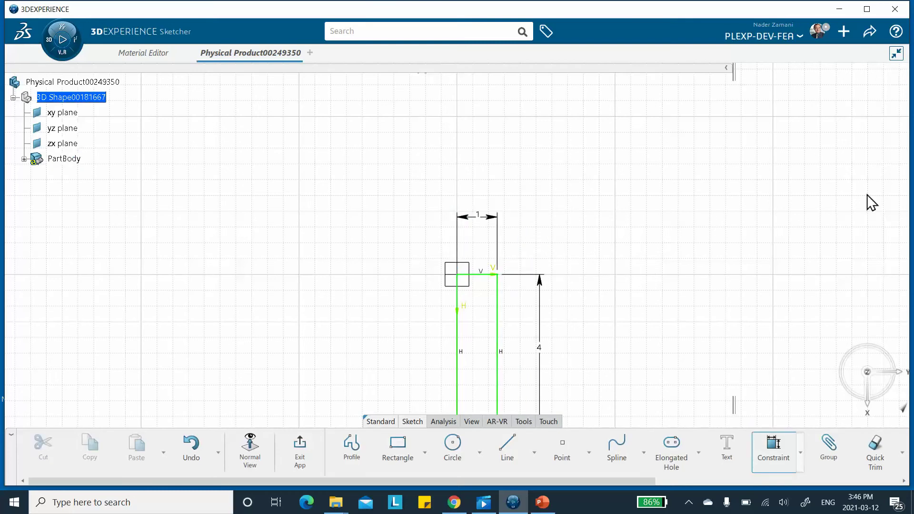
# Step: Leave the sketch and fill its closed rectangular contour with a surface
pyautogui.click(300, 448)
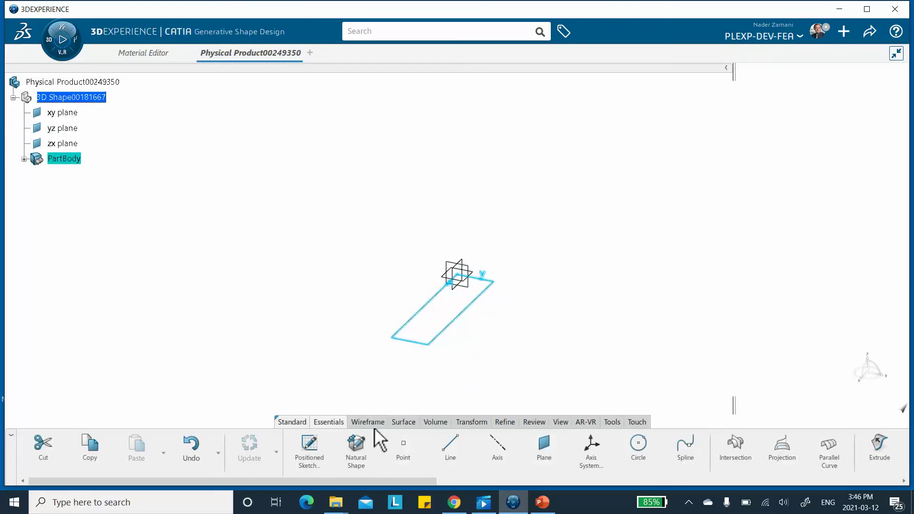
pyautogui.click(403, 422)
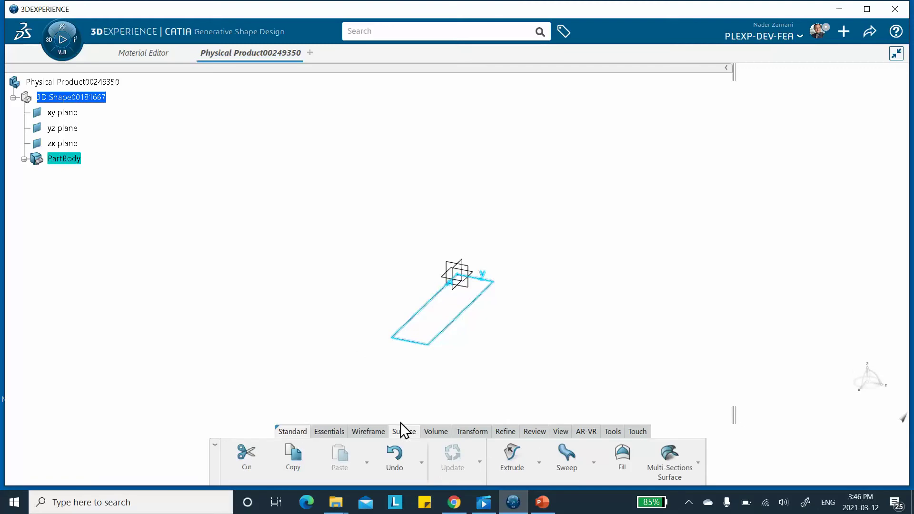
pyautogui.click(622, 457)
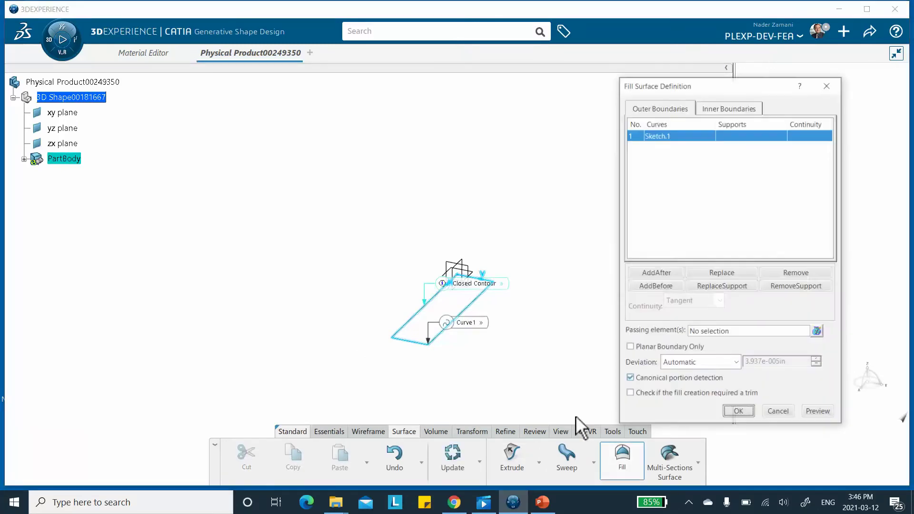
pyautogui.click(738, 413)
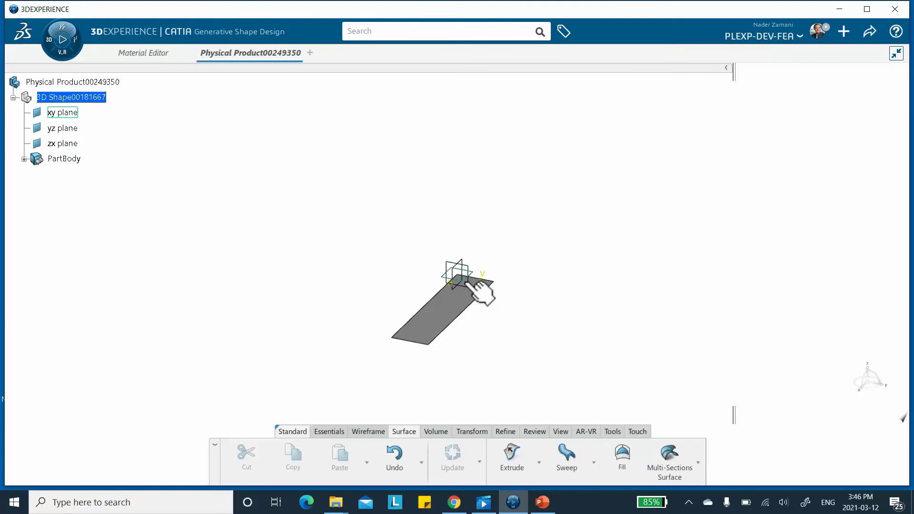
# Step: Create a Standard axis system at the plate's origin corner, keeping the default computed origin and axes
pyautogui.moveTo(351, 274); pyautogui.dragTo(339, 214, button='middle')
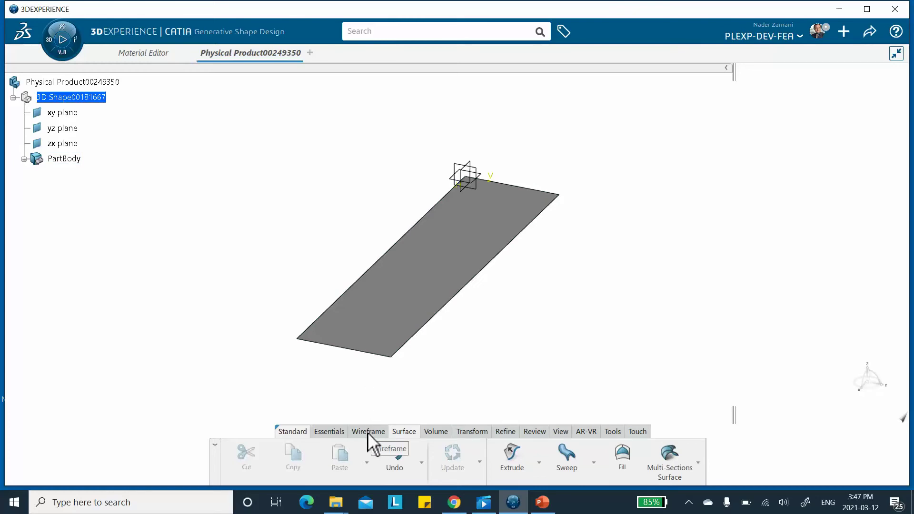
pyautogui.click(332, 430)
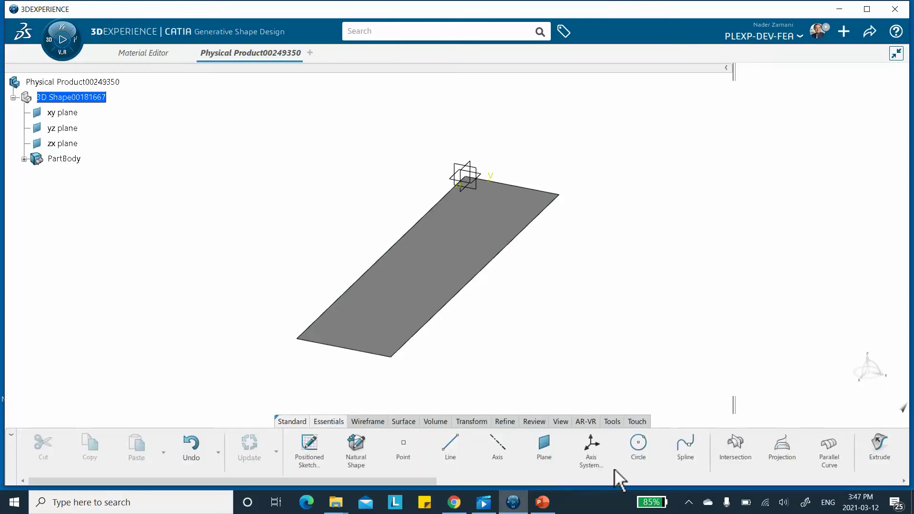
pyautogui.click(591, 450)
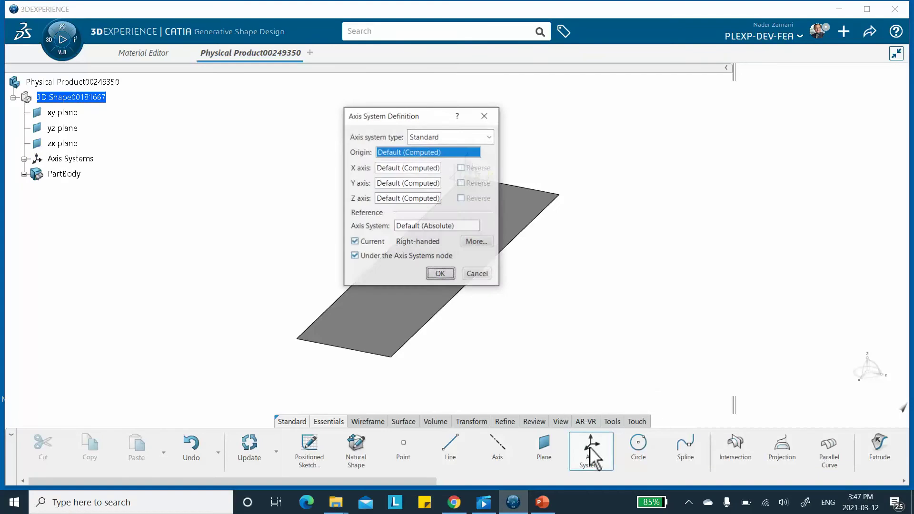
pyautogui.moveTo(395, 119); pyautogui.dragTo(675, 141)
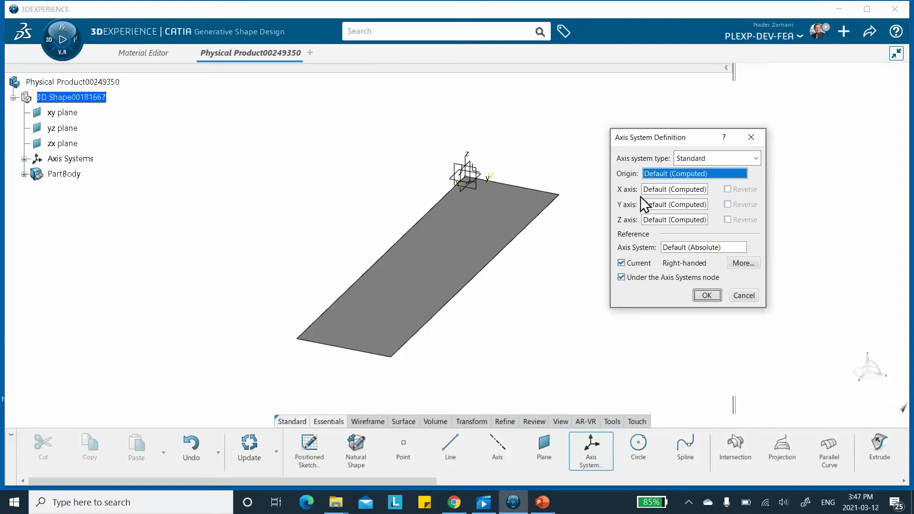
pyautogui.rightClick(657, 173)
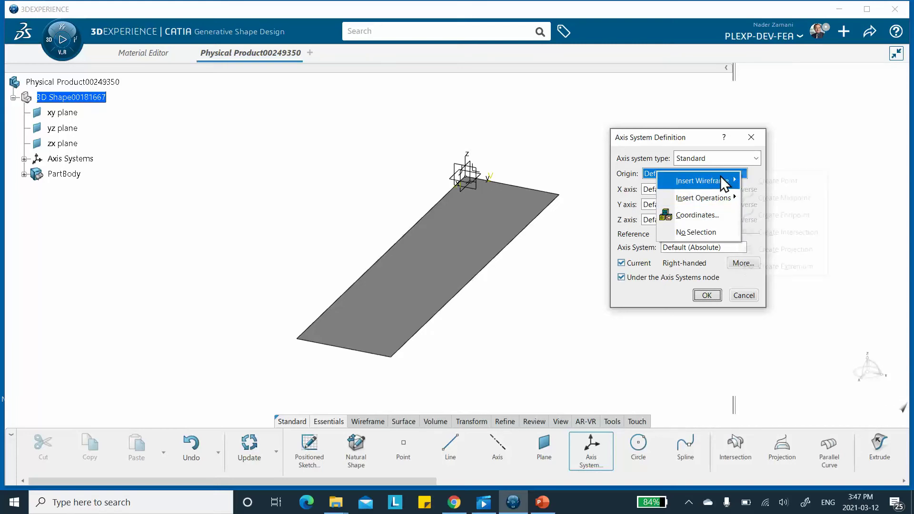
pyautogui.moveTo(721, 175)
pyautogui.click(844, 82)
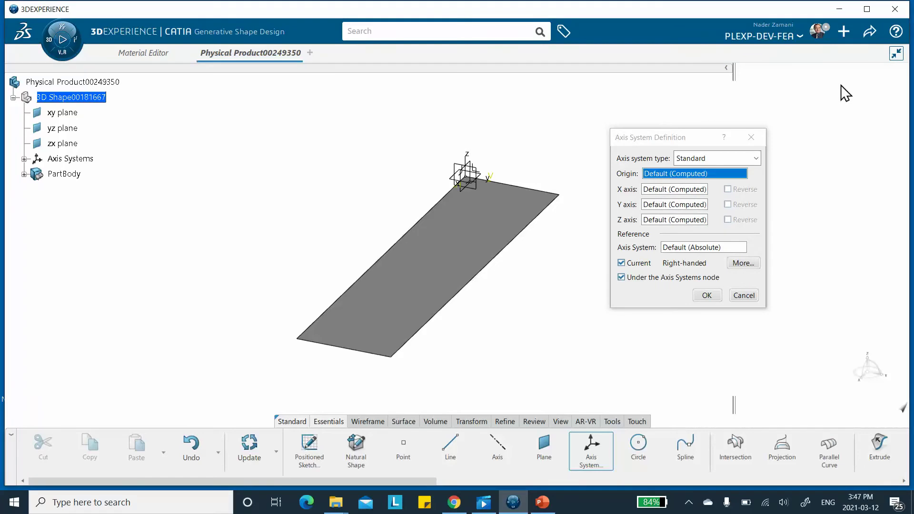
pyautogui.click(623, 263)
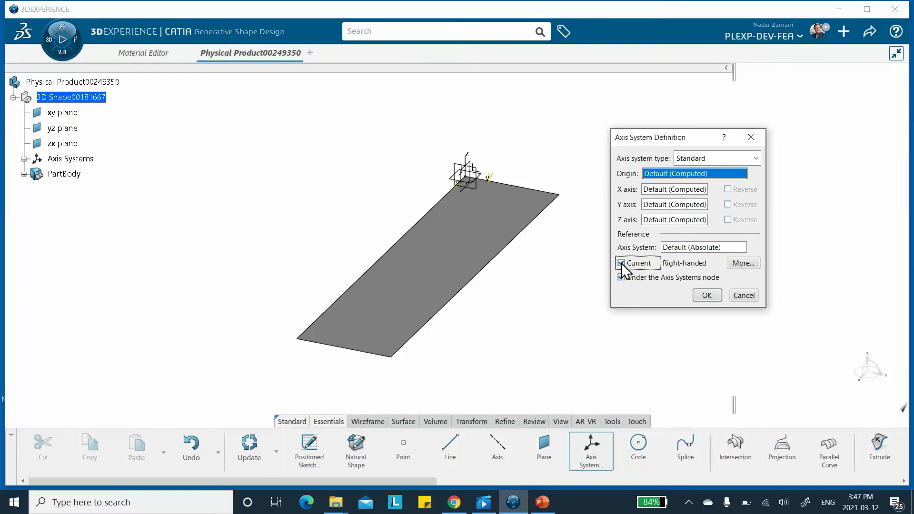
pyautogui.click(707, 295)
# Step: Expand the PartBody to show the sketch and fill, and switch to the Composites Design app
pyautogui.moveTo(612, 184); pyautogui.dragTo(516, 133, button='middle')
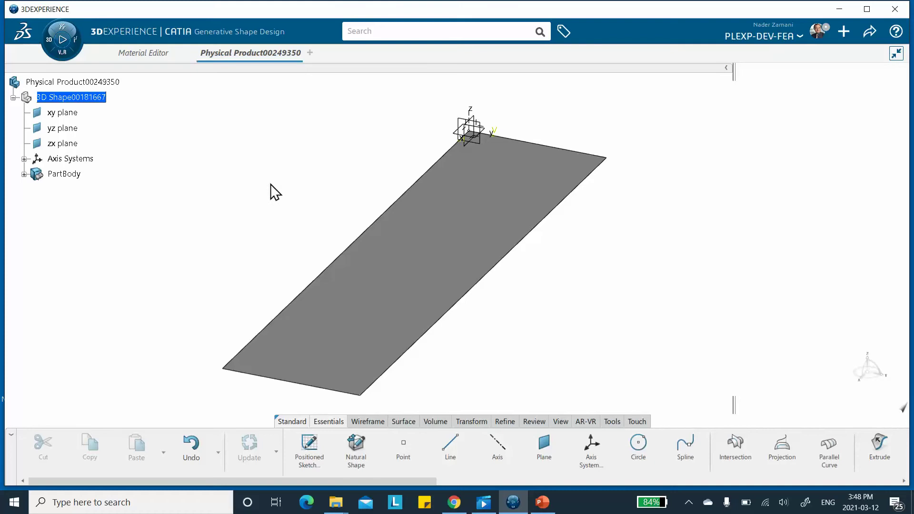
pyautogui.moveTo(273, 190); pyautogui.dragTo(273, 190, button='middle')
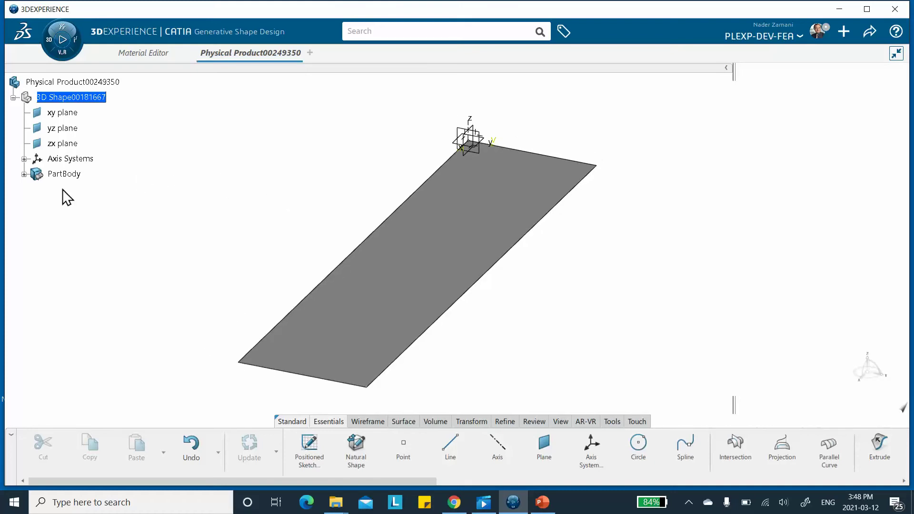
pyautogui.click(24, 174)
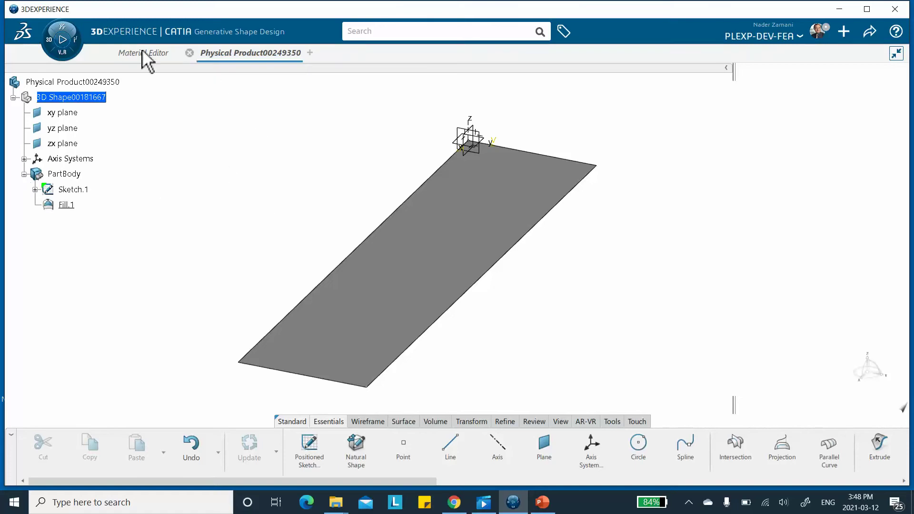
pyautogui.click(50, 35)
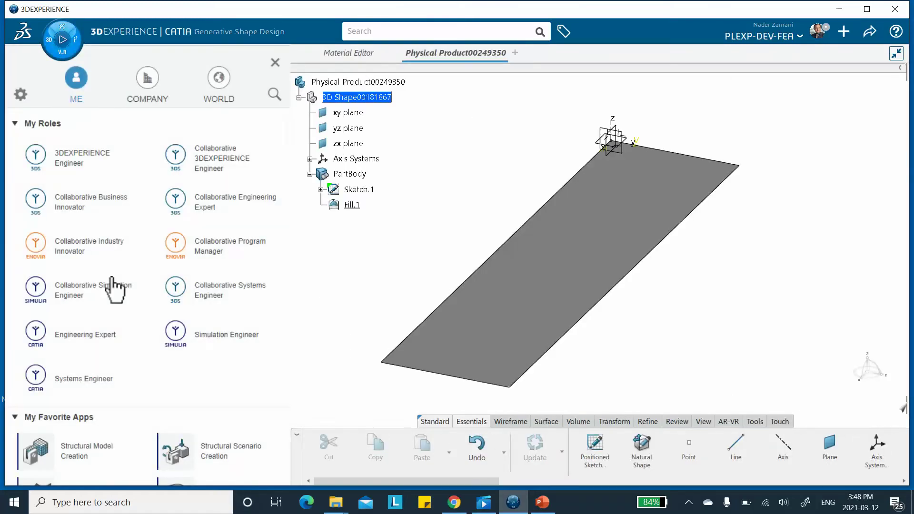
pyautogui.scroll(-5, 114, 285)
pyautogui.click(81, 250)
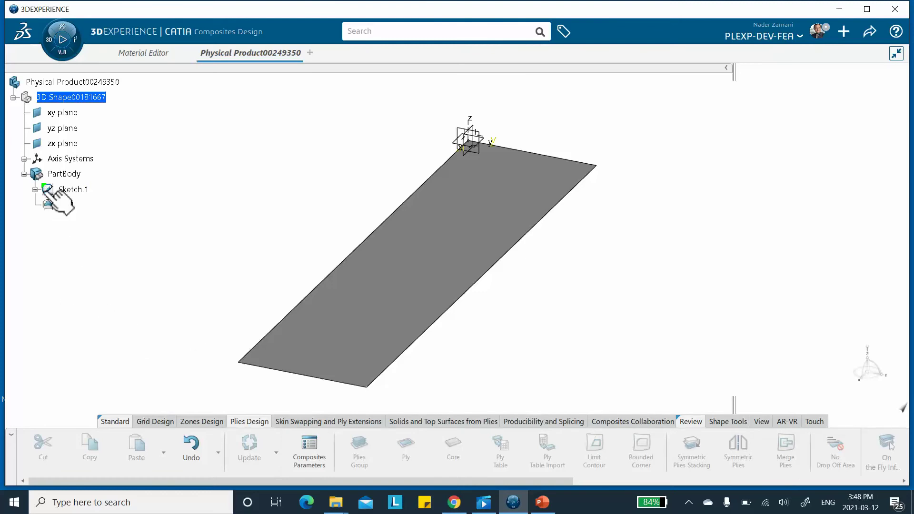
# Step: Add the video_chap2_composites material from the session database to the composites parameters, and widen the cured thickness and material type columns
pyautogui.click(312, 442)
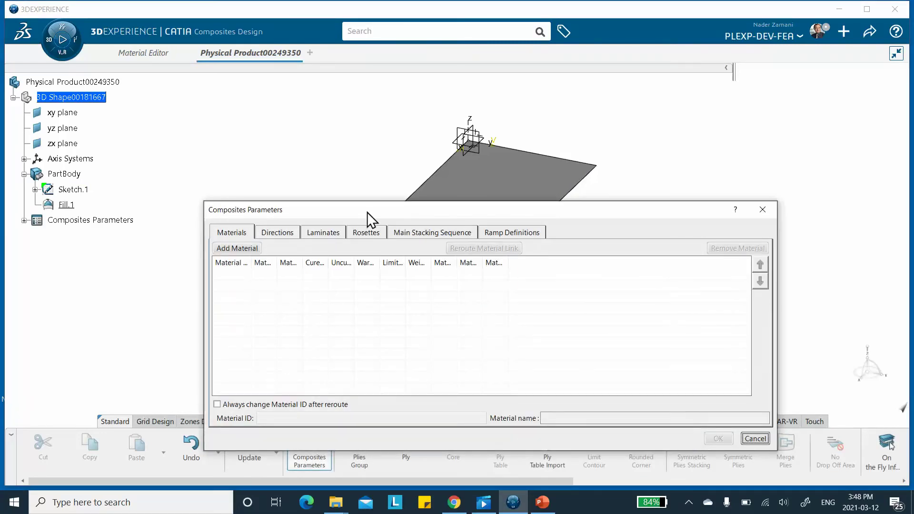
pyautogui.moveTo(367, 213); pyautogui.dragTo(361, 113)
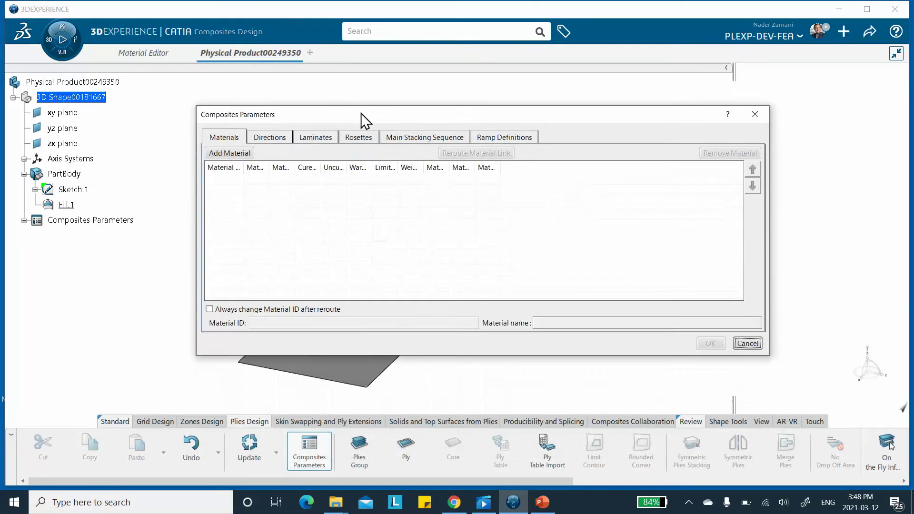
pyautogui.click(233, 149)
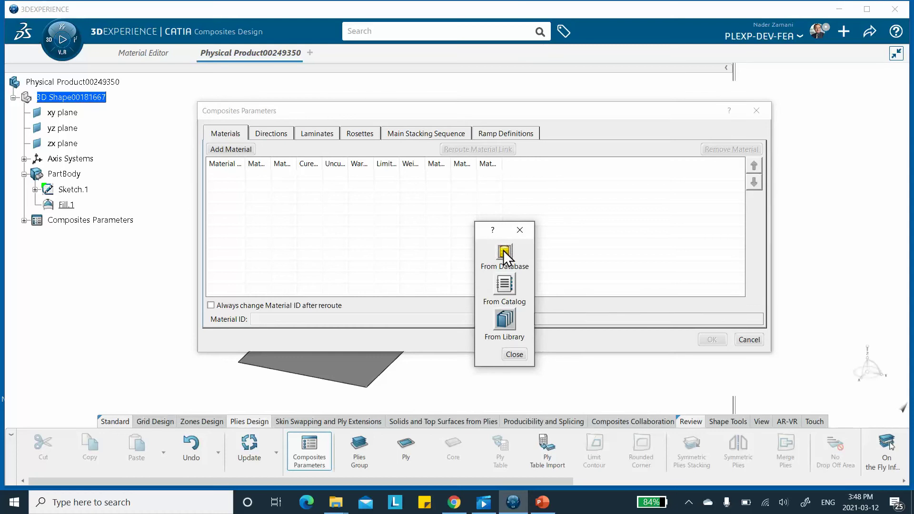
pyautogui.click(504, 250)
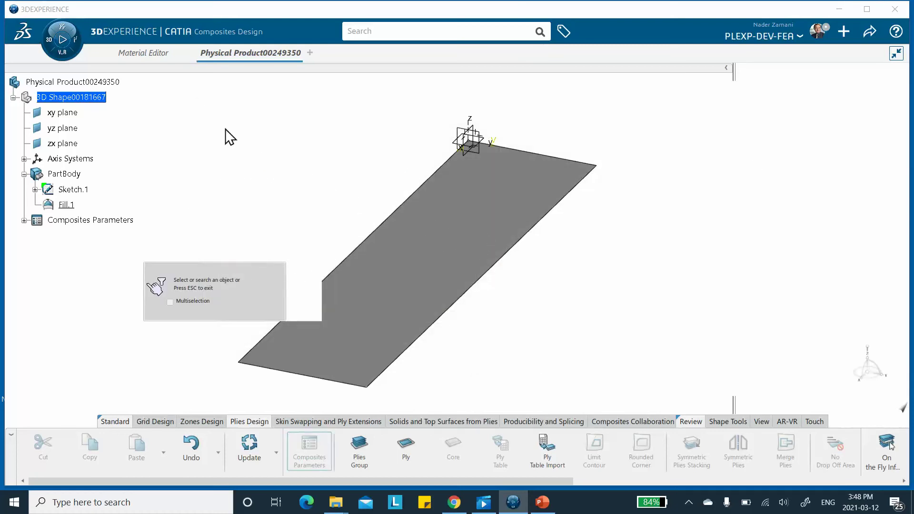
pyautogui.moveTo(143, 53)
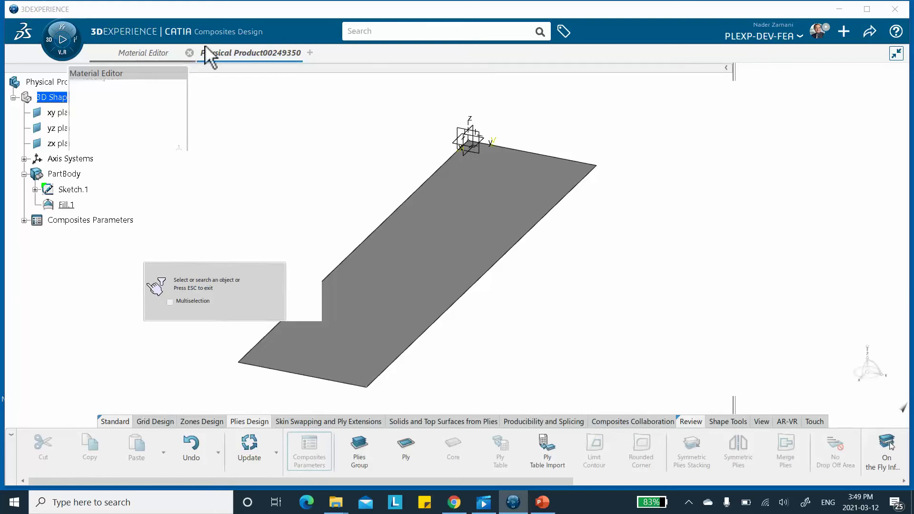
pyautogui.click(394, 31)
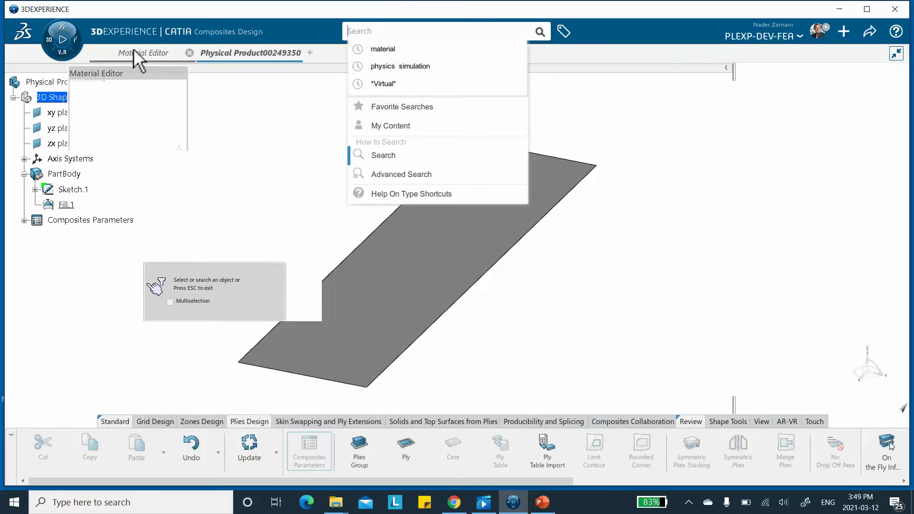
pyautogui.click(250, 139)
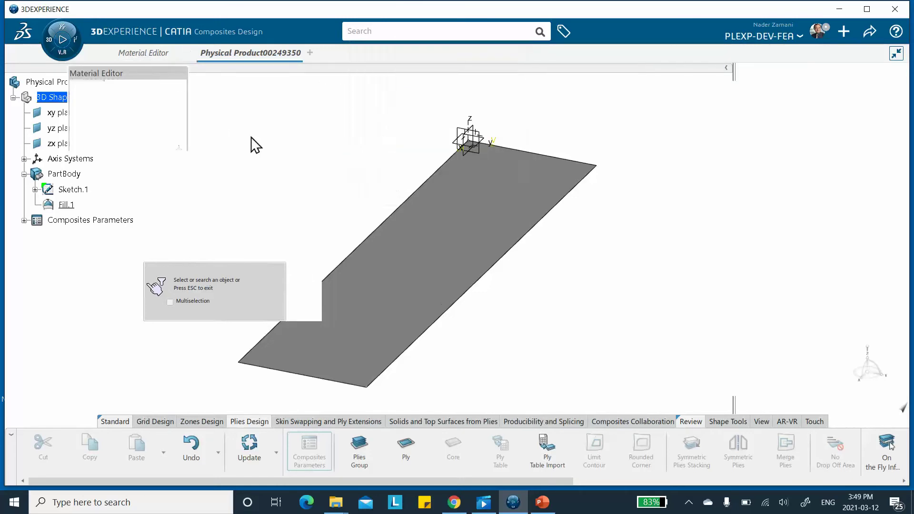
pyautogui.click(150, 52)
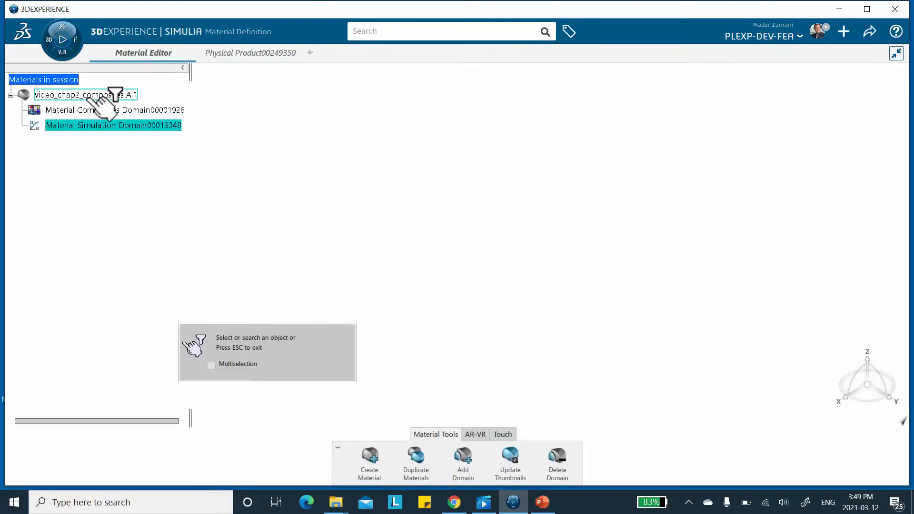
pyautogui.click(94, 94)
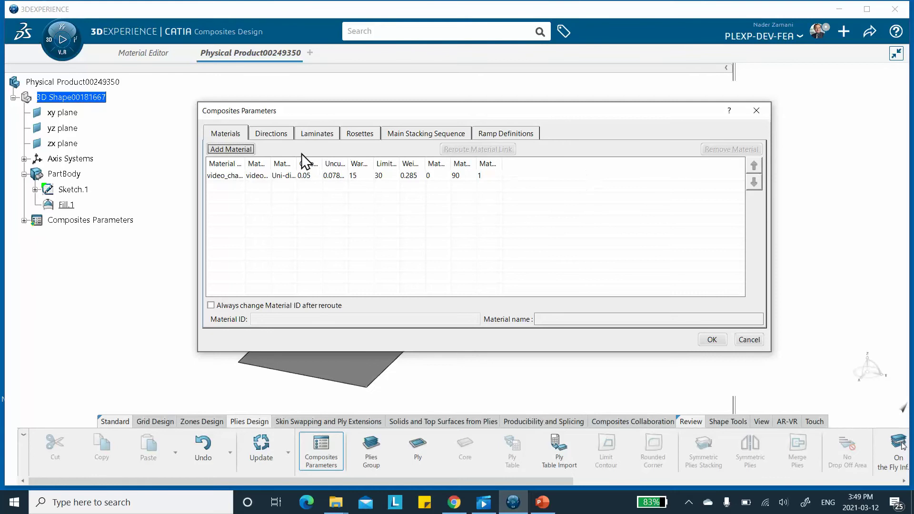
pyautogui.moveTo(322, 163); pyautogui.dragTo(358, 163)
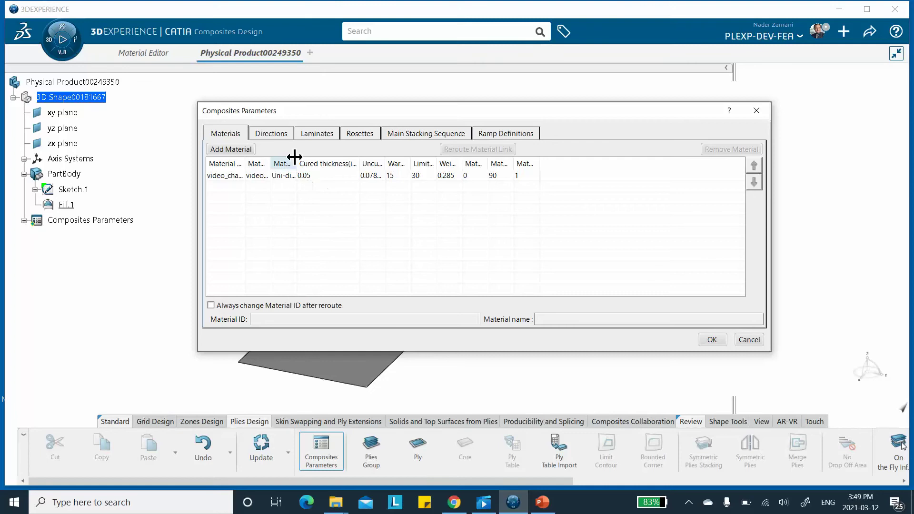
pyautogui.moveTo(294, 164); pyautogui.dragTo(333, 164)
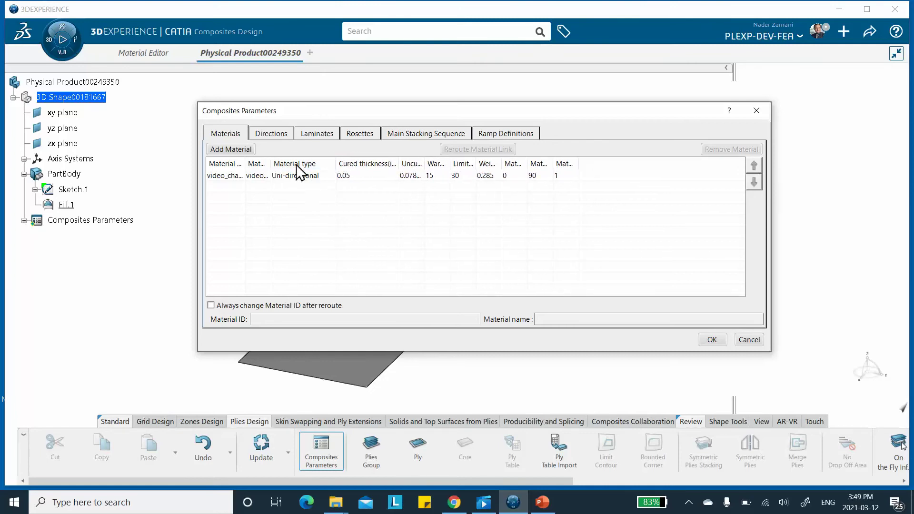
# Step: Add a Cartesian rosette based on the axis system at the plate's corner, with a constant model size of 0.5 in
pyautogui.click(362, 132)
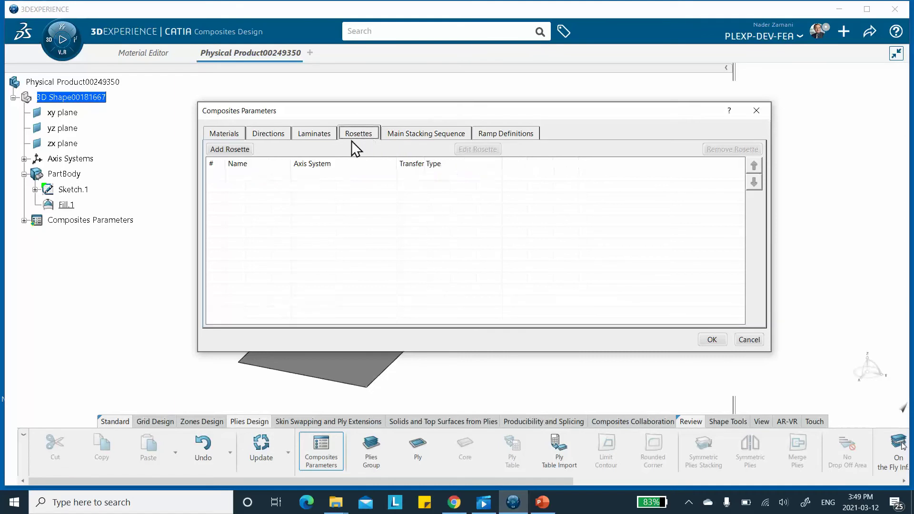
pyautogui.click(224, 149)
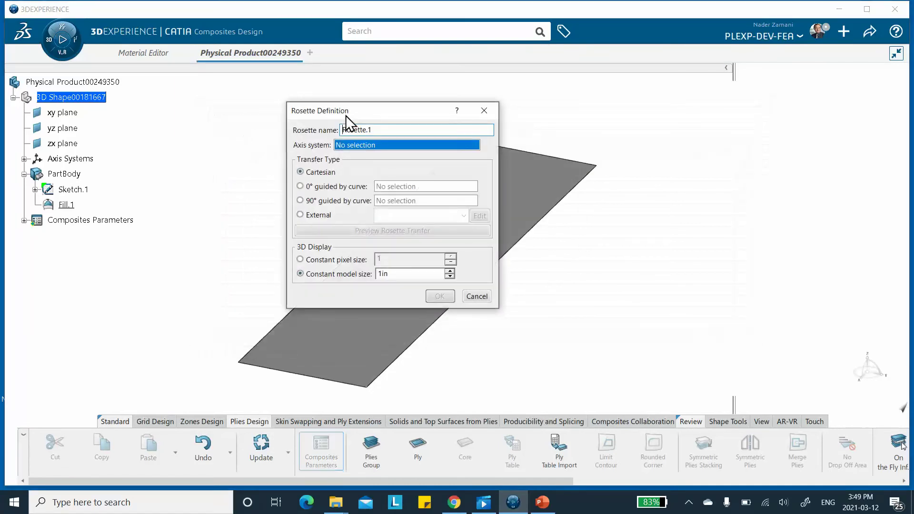
pyautogui.moveTo(355, 113); pyautogui.dragTo(195, 109)
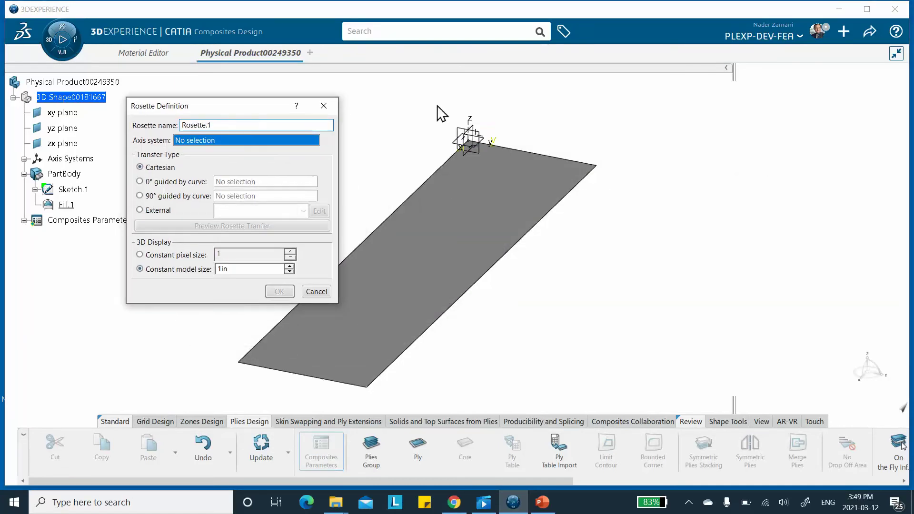
pyautogui.click(472, 128)
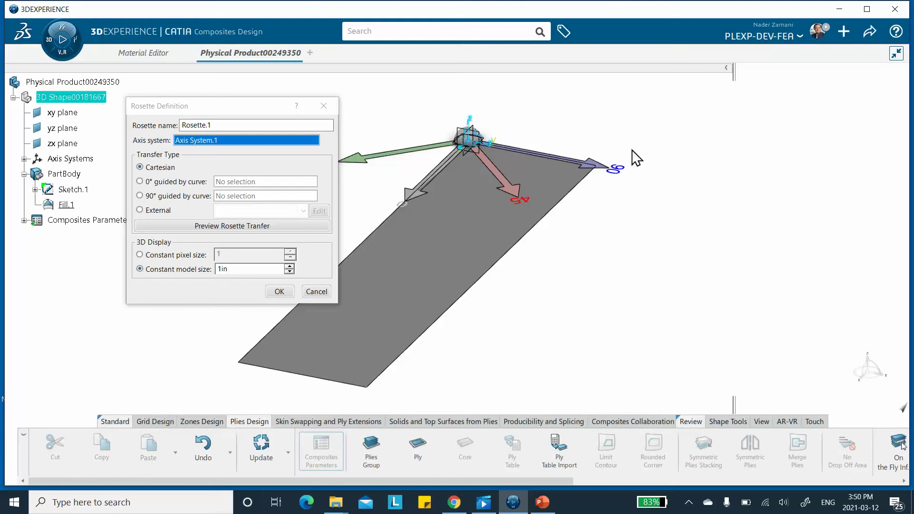
pyautogui.doubleClick(248, 269)
pyautogui.write('0')
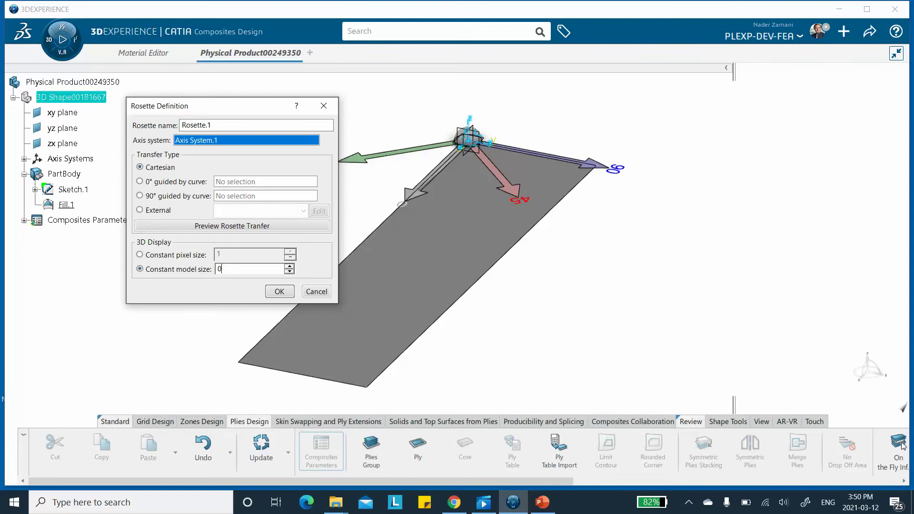
pyautogui.write('.5')
pyautogui.click(286, 126)
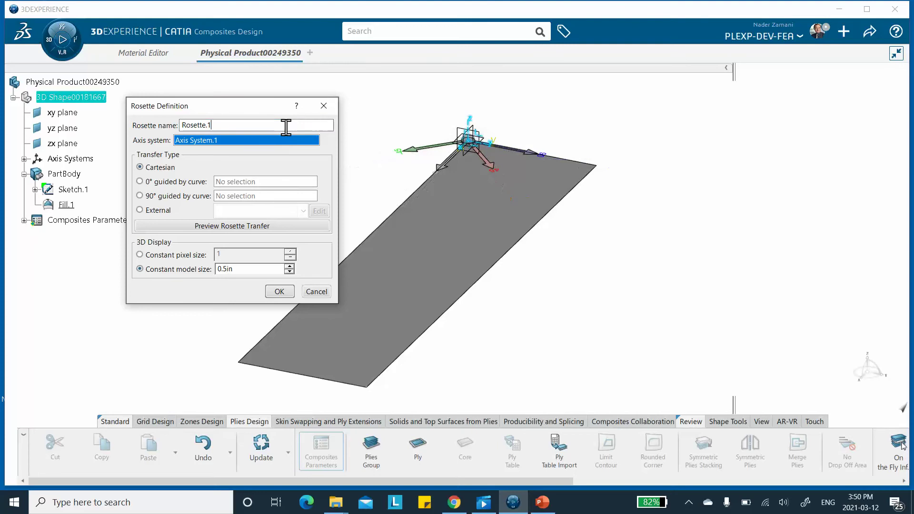
pyautogui.click(288, 293)
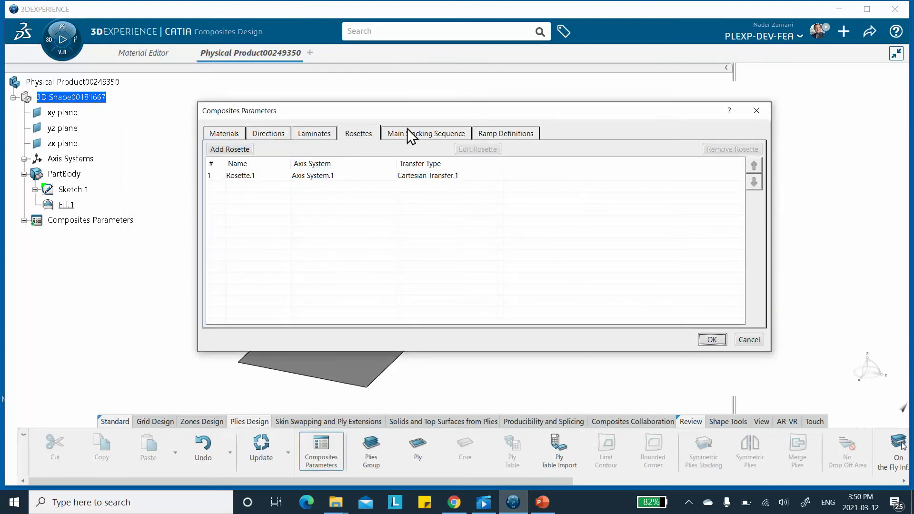
# Step: Review the predefined ply directions, accept the composites parameters, and inspect their branch in the tree
pyautogui.click(270, 134)
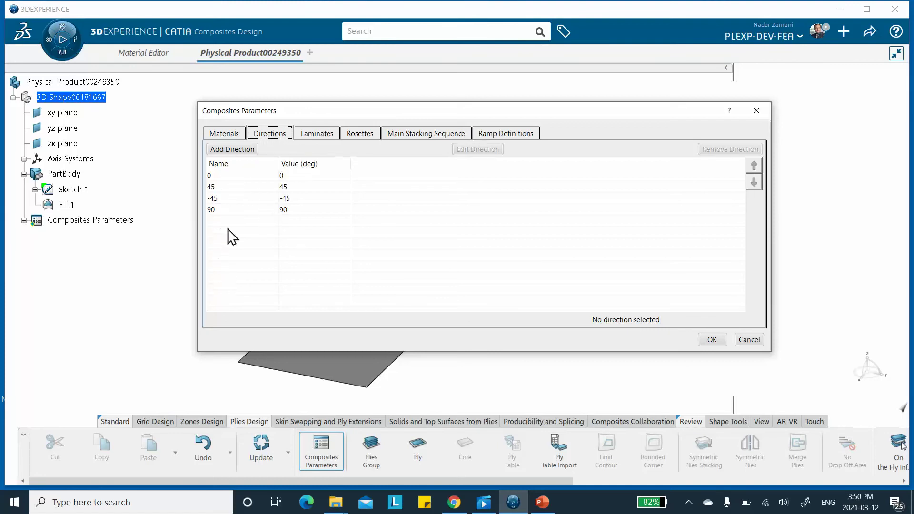
pyautogui.click(712, 341)
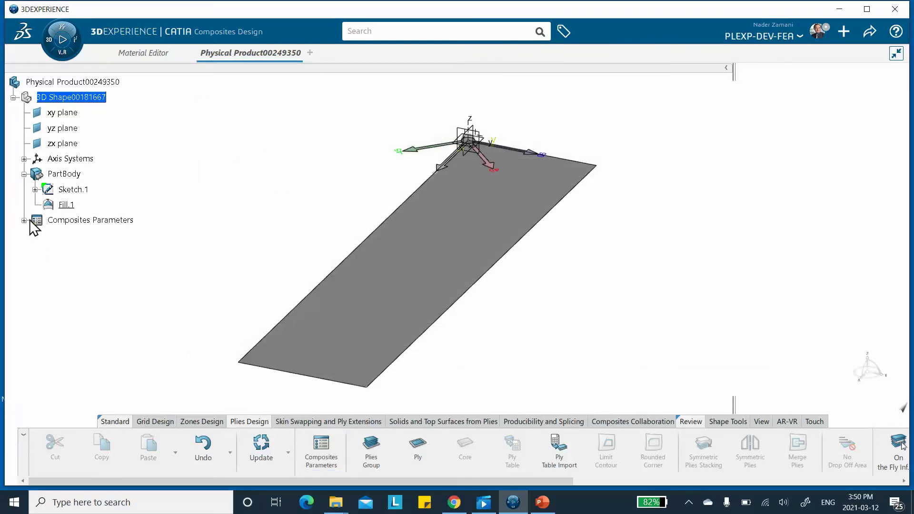
pyautogui.click(22, 220)
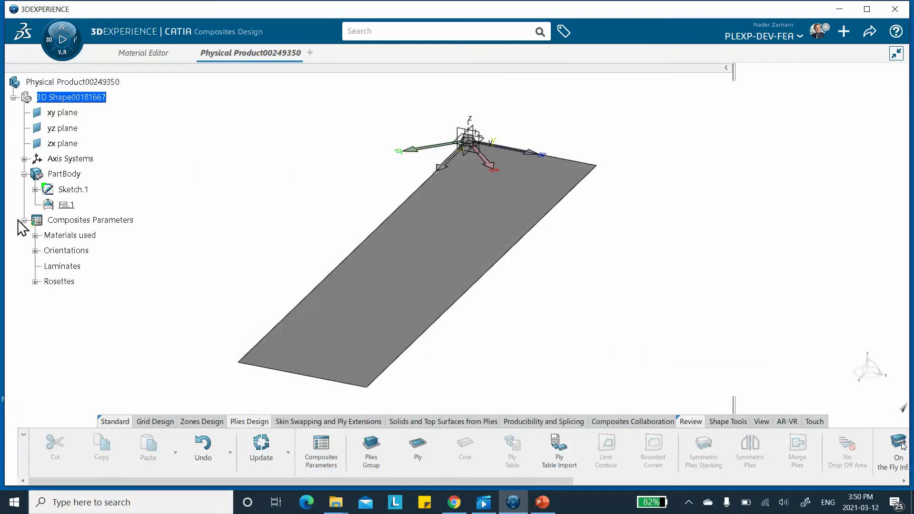
pyautogui.click(25, 221)
pyautogui.moveTo(258, 265); pyautogui.dragTo(371, 234, button='middle')
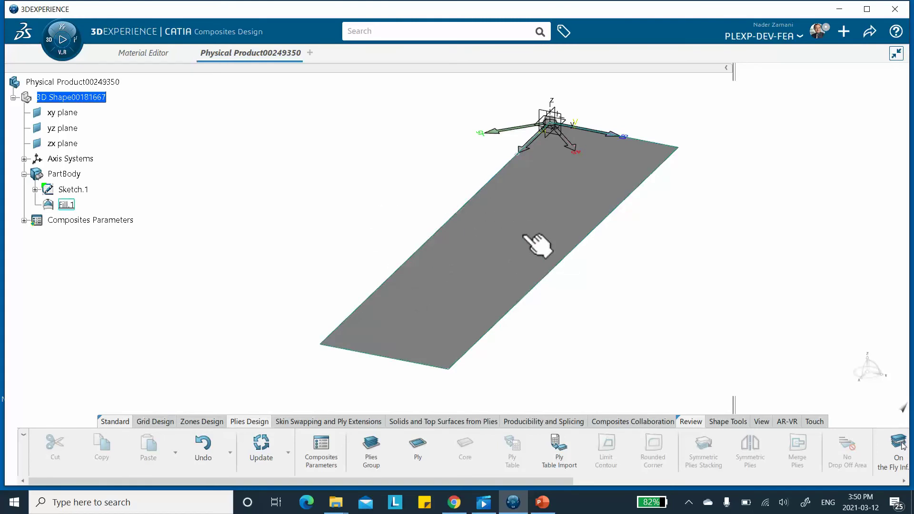
# Step: Create a plies group on the Fill.1 surface using Rosette.1, and expand the engineering stacking in the tree
pyautogui.click(371, 451)
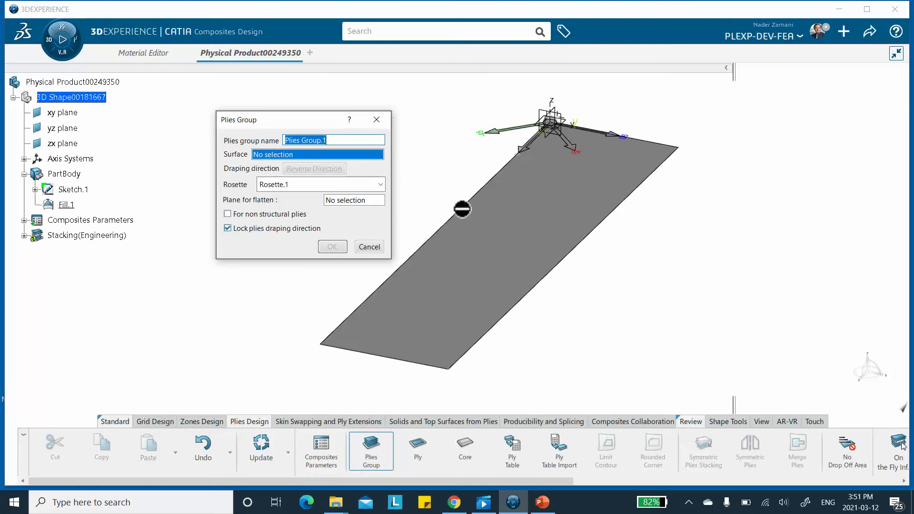
pyautogui.click(526, 261)
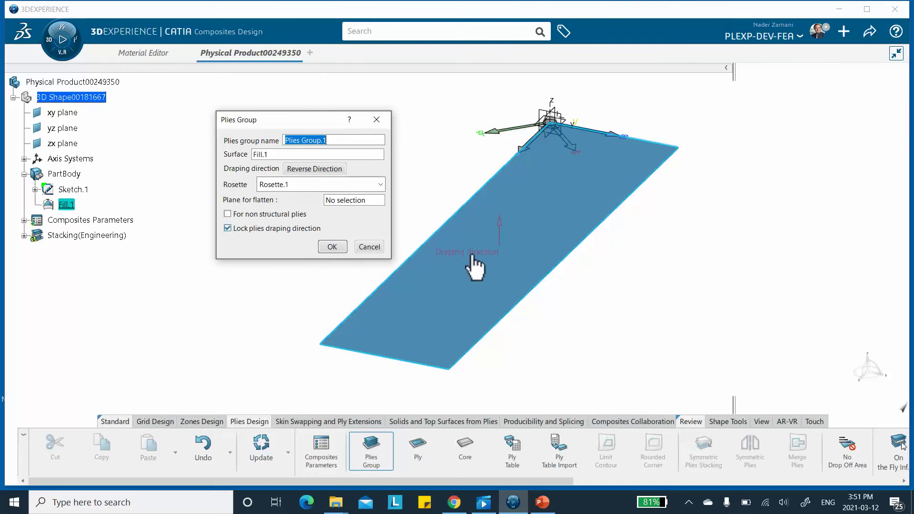
pyautogui.click(332, 247)
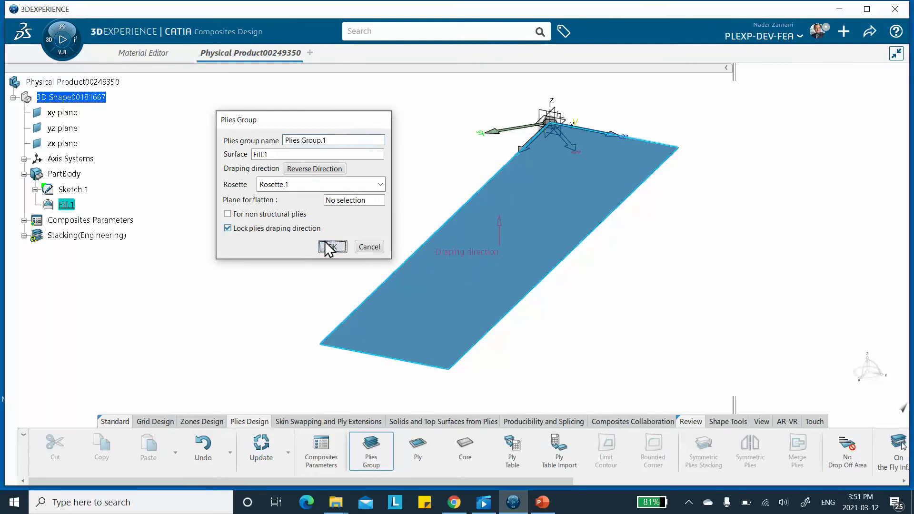
pyautogui.click(24, 235)
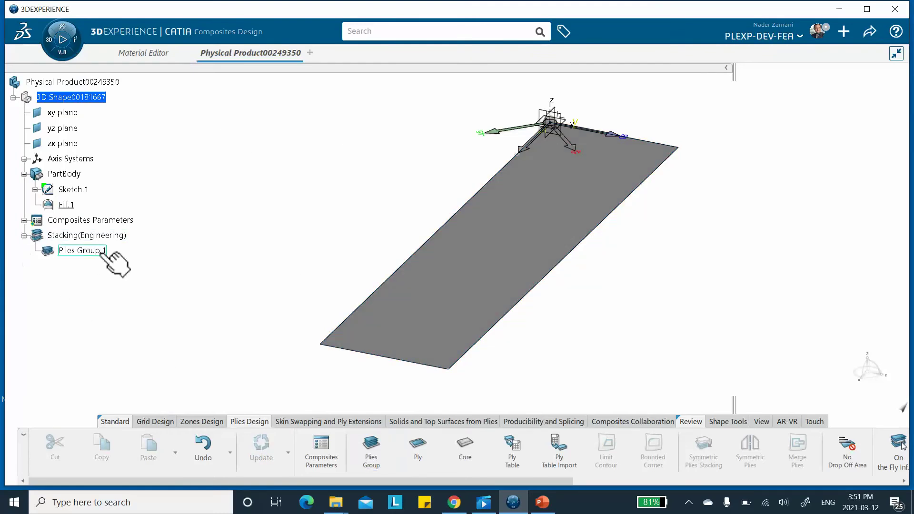
# Step: Start a ply in Plies Group.1 and use Sketch.1 as its contour curve
pyautogui.click(421, 450)
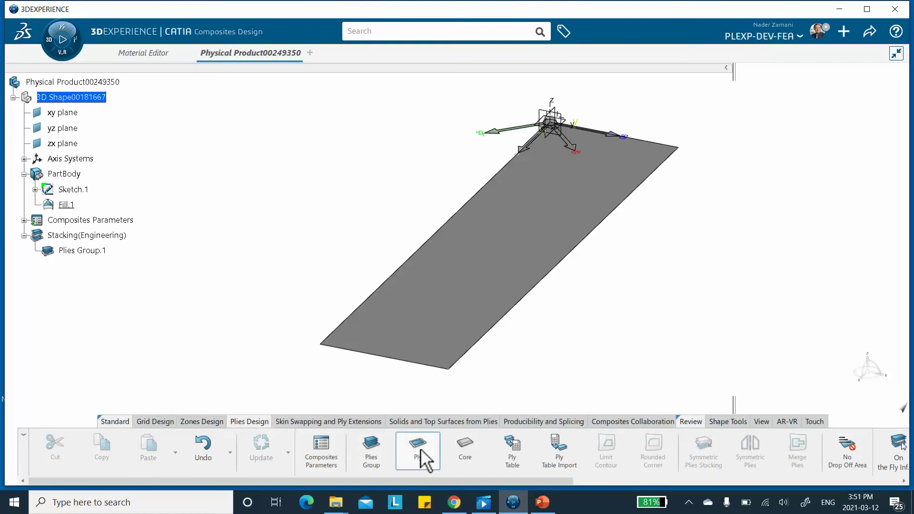
pyautogui.click(421, 451)
pyautogui.click(421, 450)
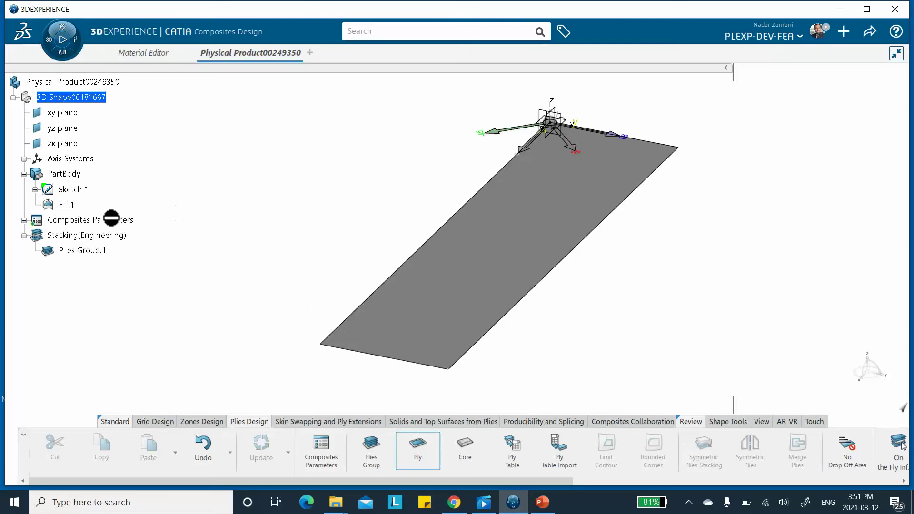
pyautogui.click(90, 252)
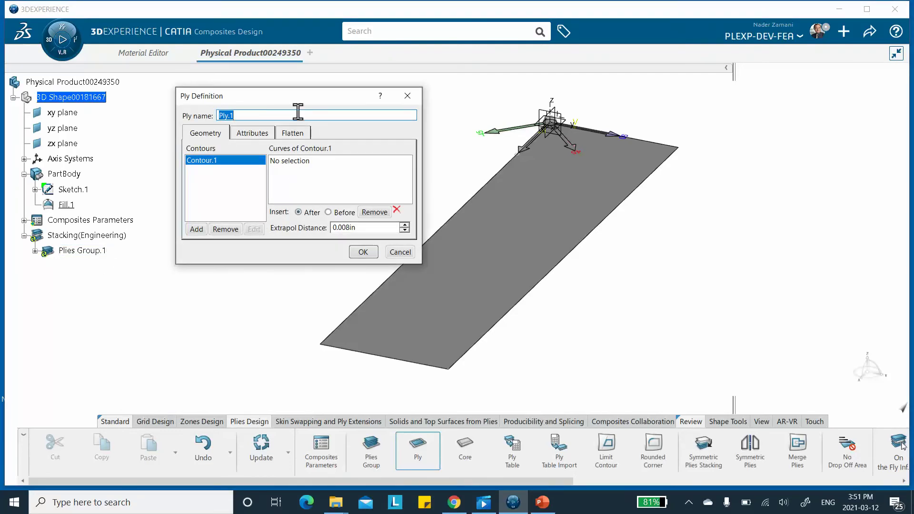
pyautogui.moveTo(299, 95); pyautogui.dragTo(352, 84)
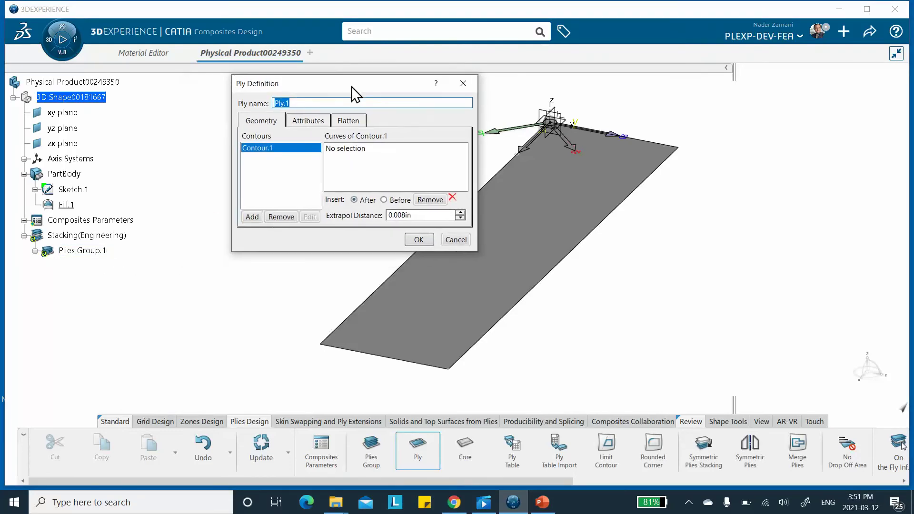
pyautogui.click(342, 152)
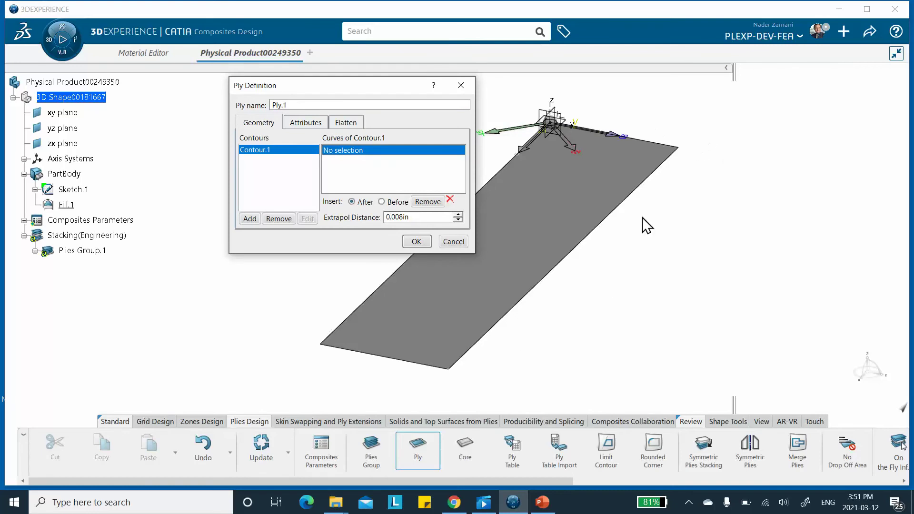
pyautogui.click(76, 190)
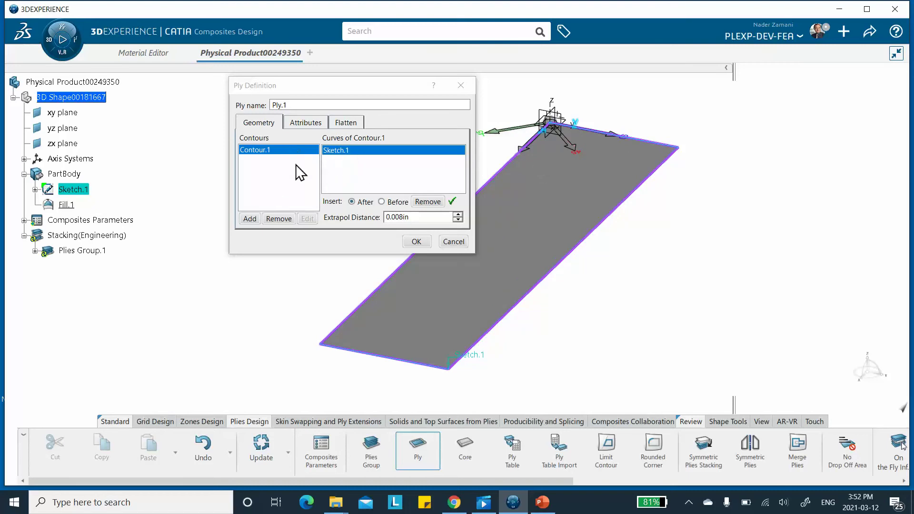
# Step: Finish Ply.1 with direction 45, as given for ply 1 on the PowerPoint layup slide, and expand Plies Group.1 down to the ply
pyautogui.click(309, 123)
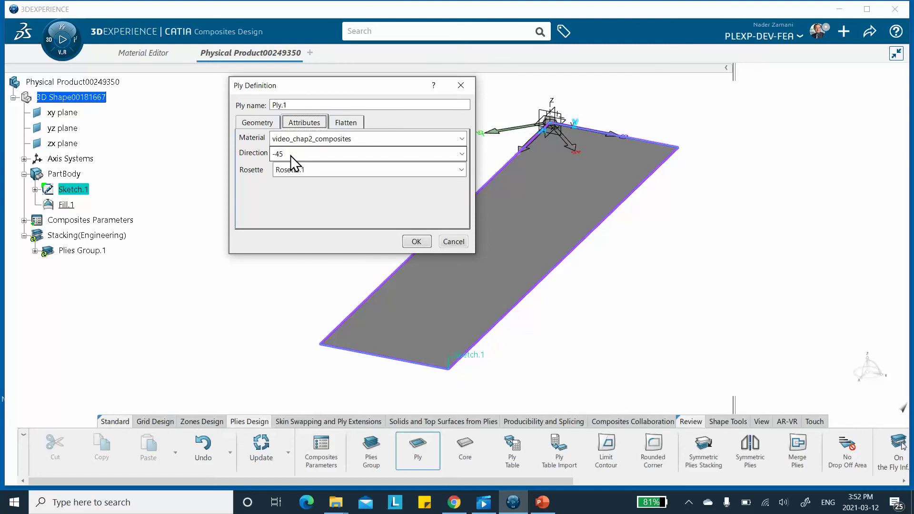
pyautogui.click(543, 502)
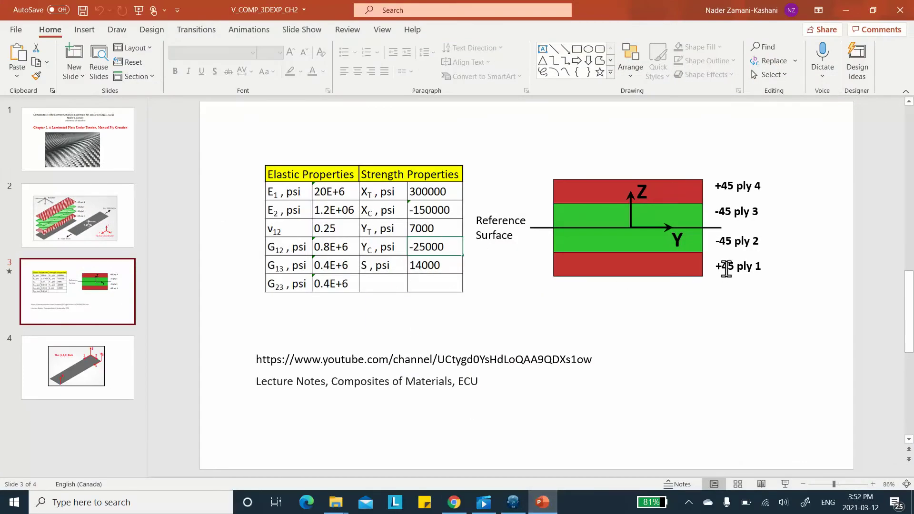
pyautogui.click(844, 8)
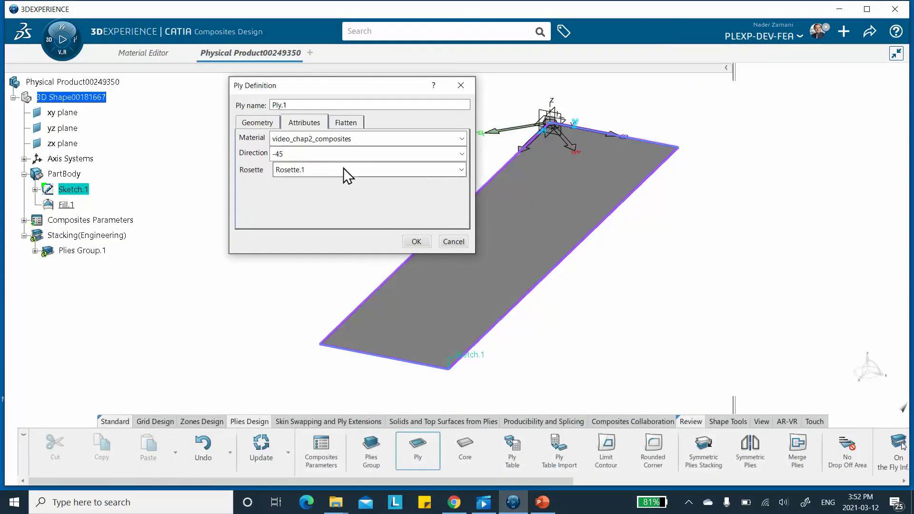
pyautogui.click(344, 153)
pyautogui.click(333, 181)
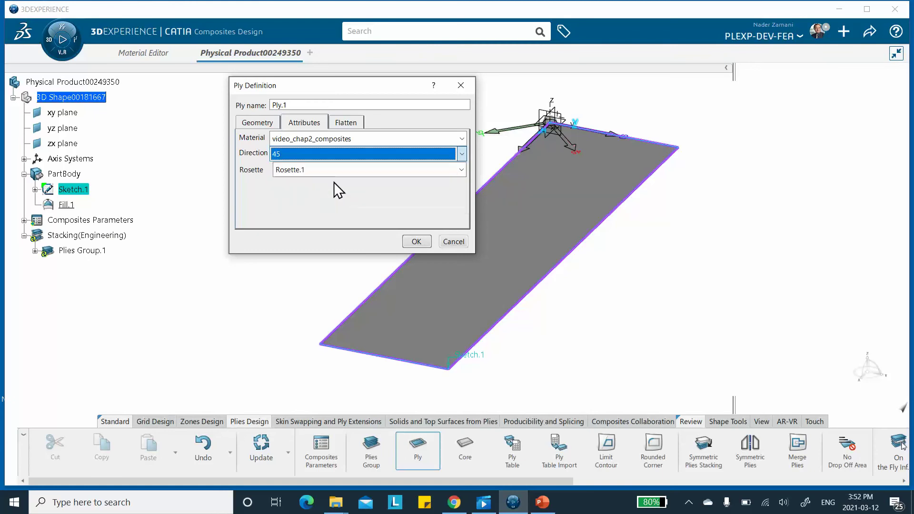
pyautogui.click(414, 241)
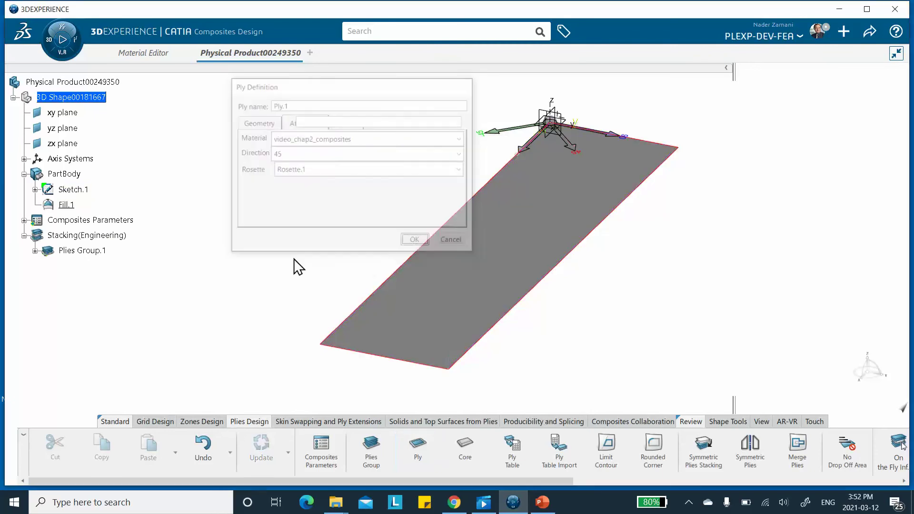
pyautogui.click(36, 251)
pyautogui.click(46, 267)
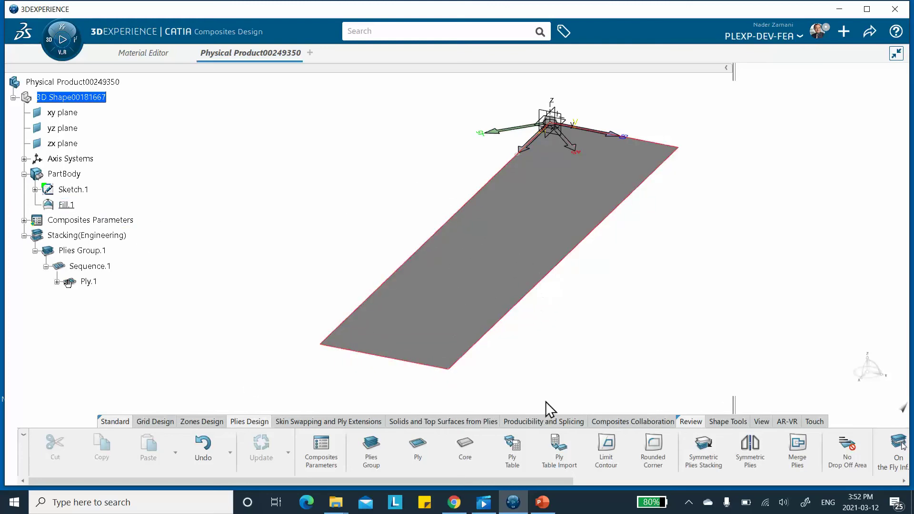
# Step: Create Ply.2 in Plies Group.1 with Sketch.1 as its contour and direction -45, and expand its sequence in the tree
pyautogui.click(419, 455)
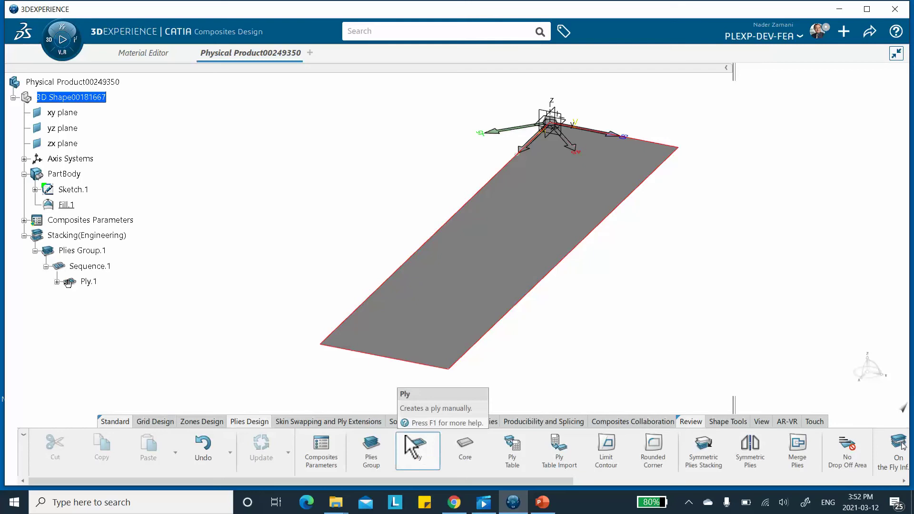
pyautogui.click(102, 251)
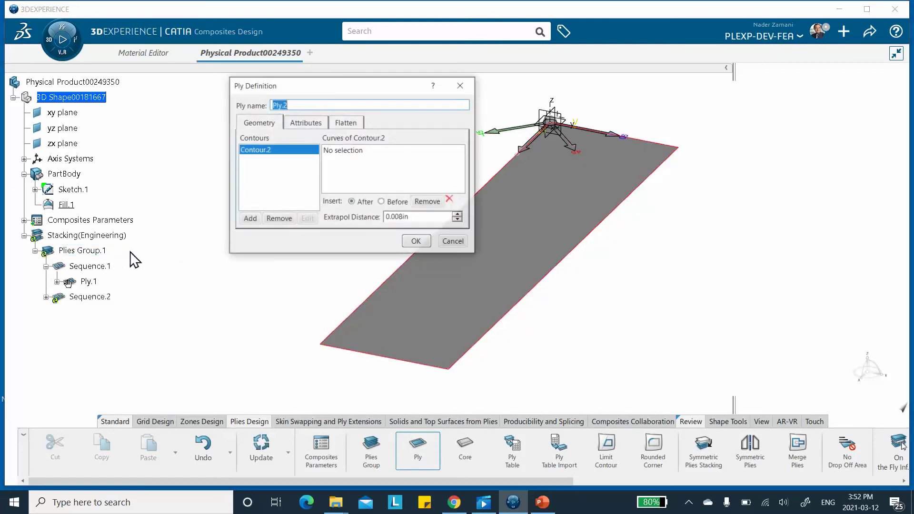
pyautogui.click(350, 153)
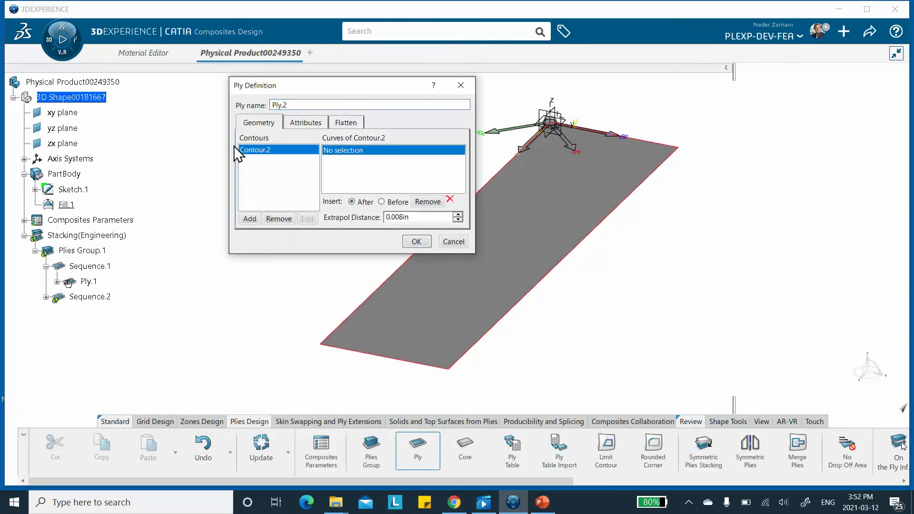
pyautogui.click(70, 188)
pyautogui.click(308, 126)
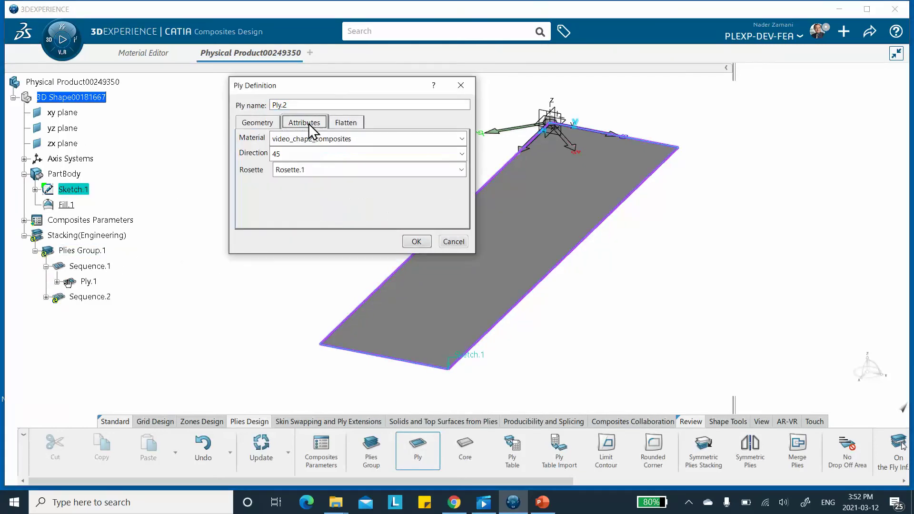
pyautogui.click(301, 156)
pyautogui.click(289, 193)
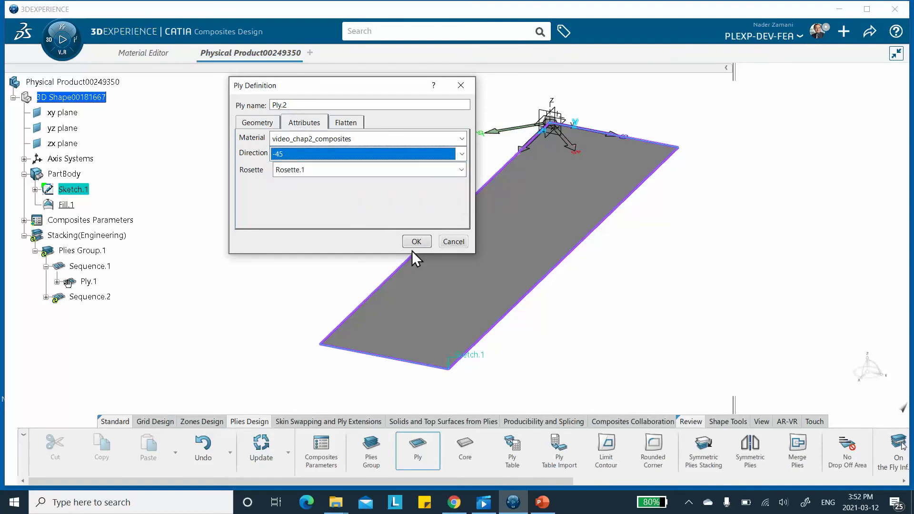
pyautogui.click(415, 241)
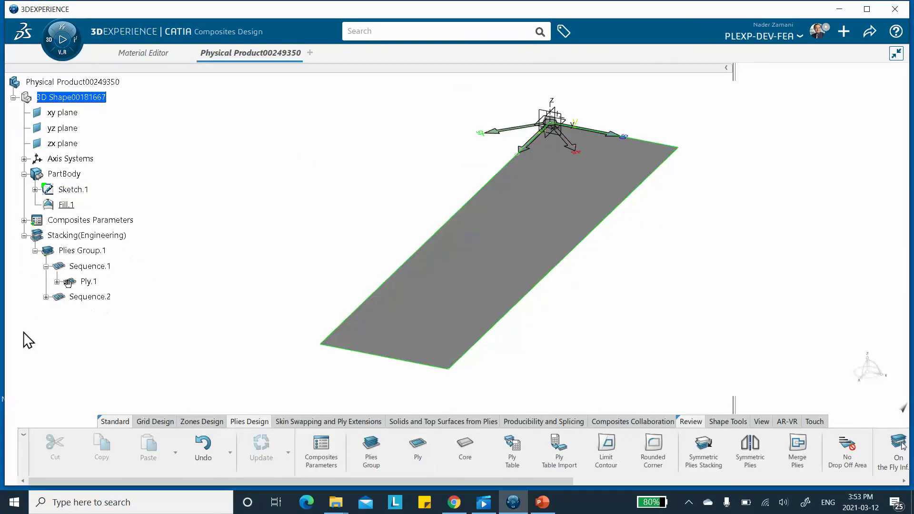
pyautogui.click(47, 297)
# Step: Mirror the stacking of Plies Group.1 with the non-pivot Symmetric Plies Stacking option, and collapse Sequence.1 and Sequence.2
pyautogui.click(706, 464)
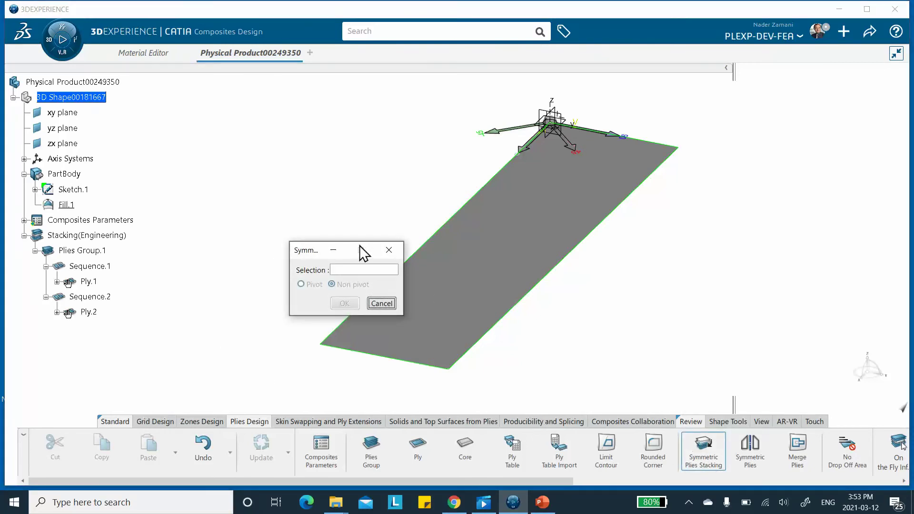
pyautogui.click(109, 253)
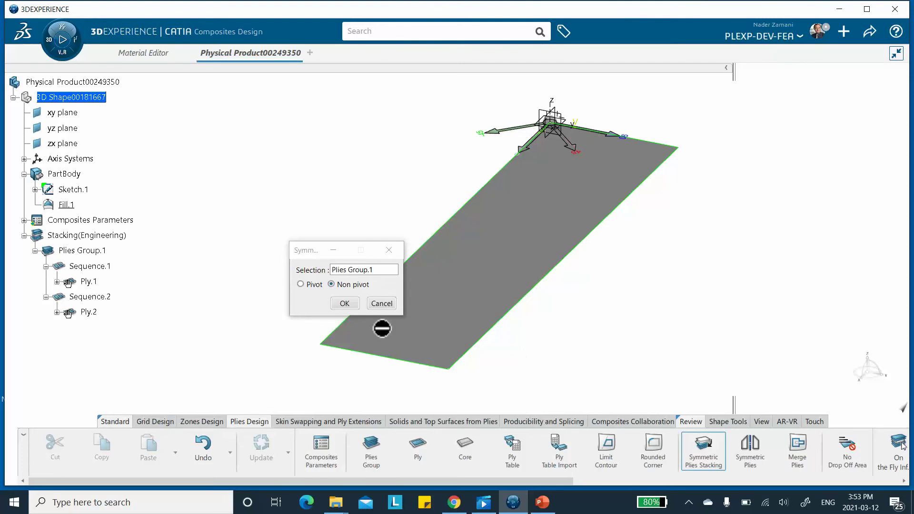
pyautogui.click(349, 304)
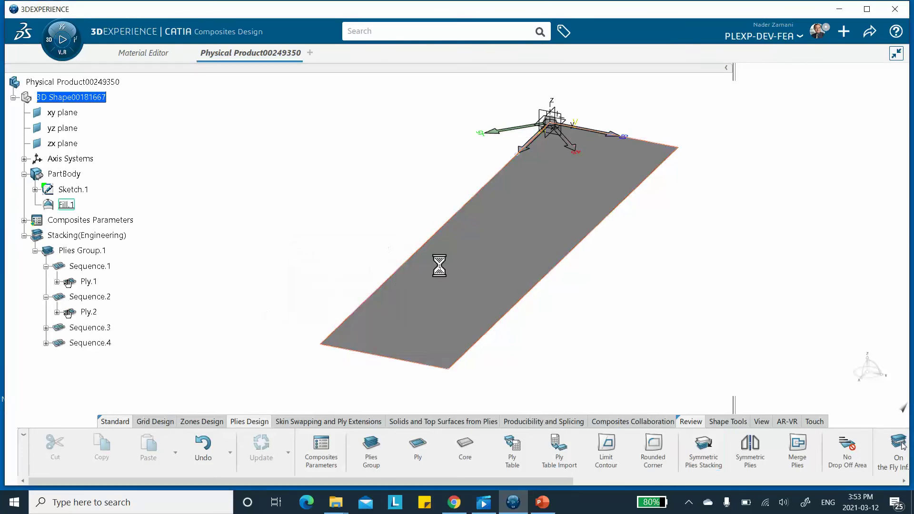
pyautogui.click(46, 297)
pyautogui.click(46, 267)
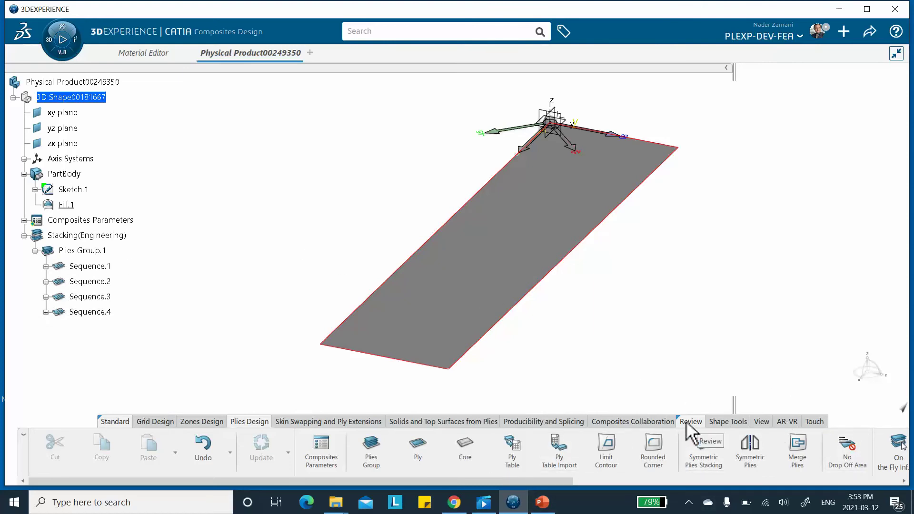
# Step: Preview an exploded view of Plies Group.1 with Ply Exploder at scale 10, examine the ply order, and discard the preview
pyautogui.moveTo(519, 481); pyautogui.dragTo(647, 507)
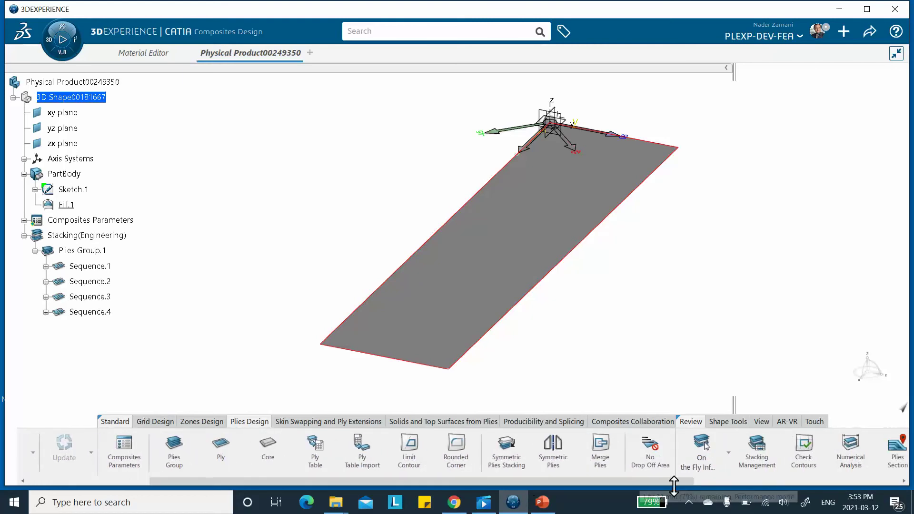
pyautogui.moveTo(564, 478); pyautogui.dragTo(704, 503)
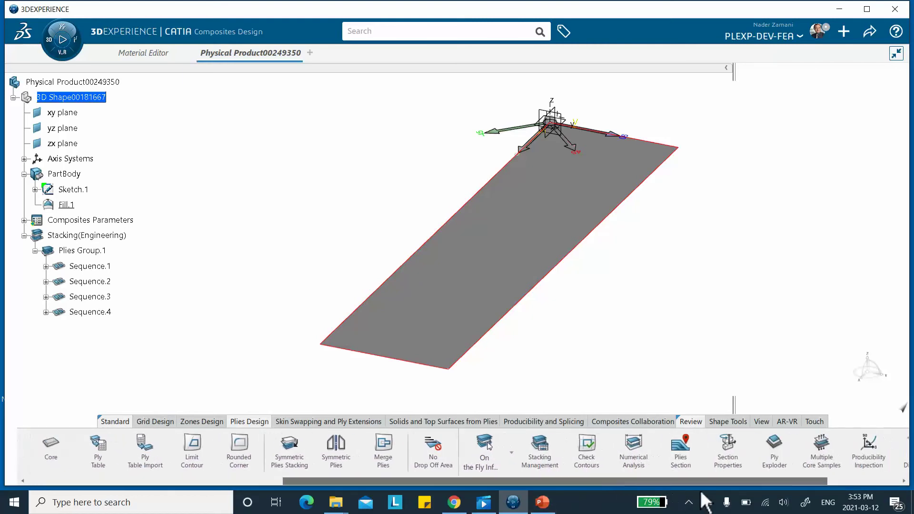
pyautogui.click(773, 447)
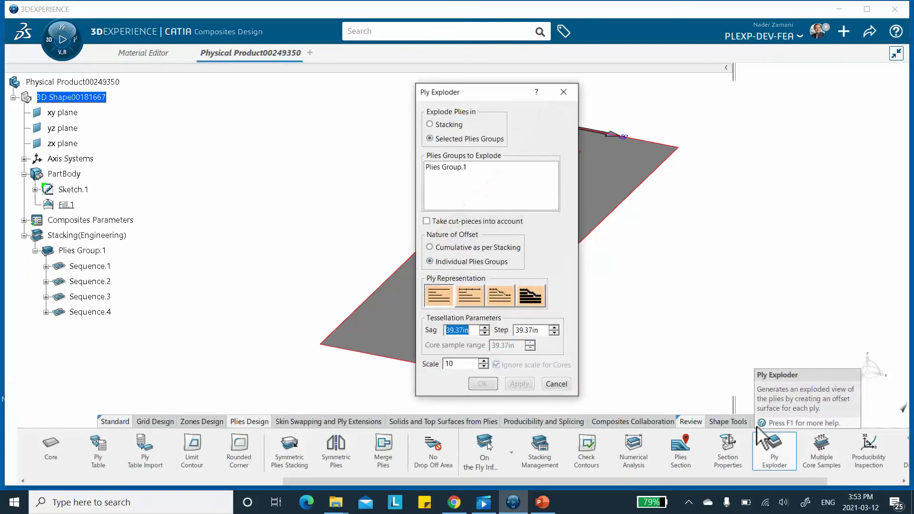
pyautogui.click(450, 167)
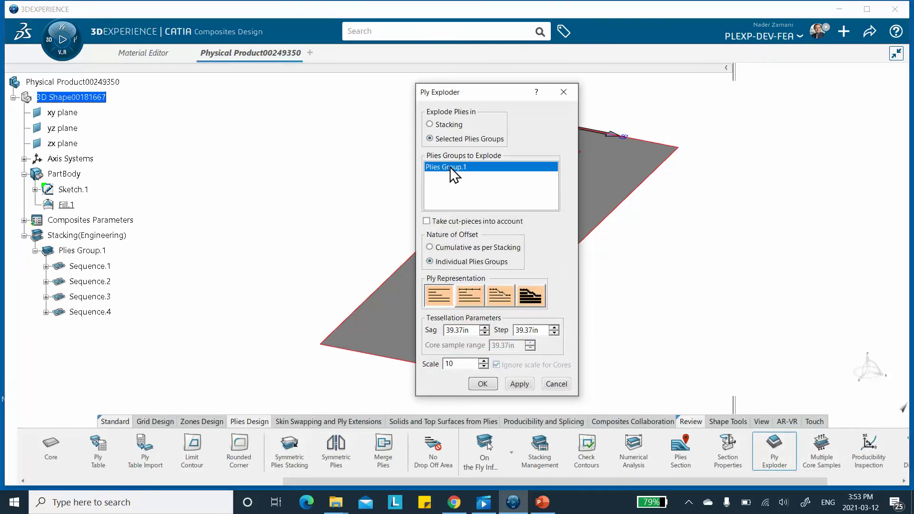
pyautogui.moveTo(472, 99); pyautogui.dragTo(700, 98)
pyautogui.moveTo(520, 323); pyautogui.dragTo(383, 327, button='middle')
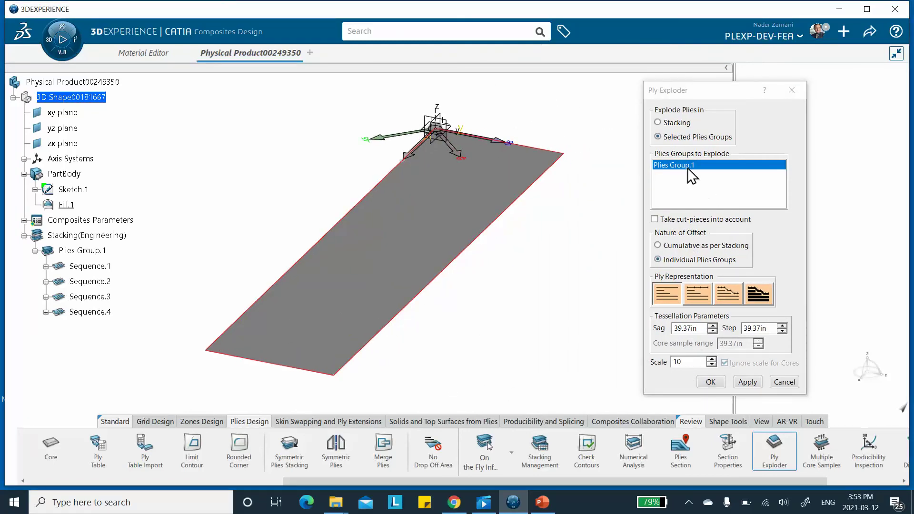
pyautogui.click(742, 382)
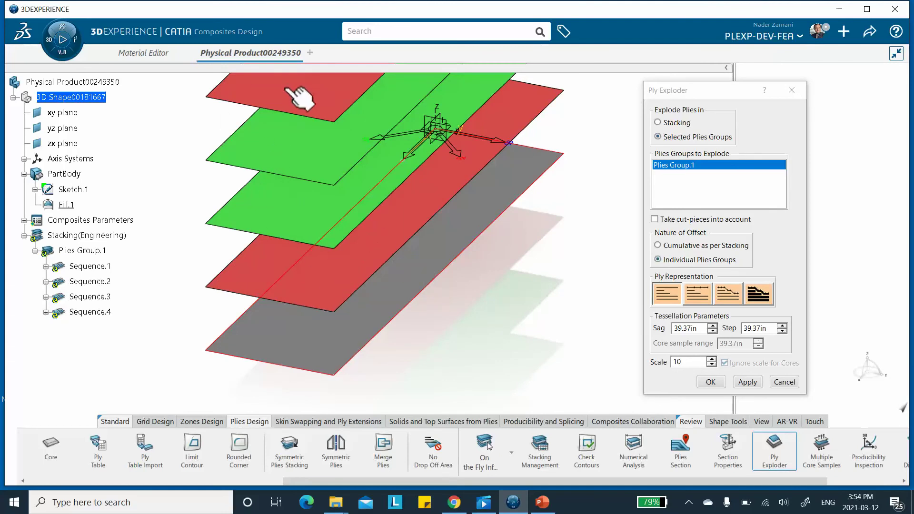
pyautogui.moveTo(445, 179); pyautogui.dragTo(423, 159, button='middle')
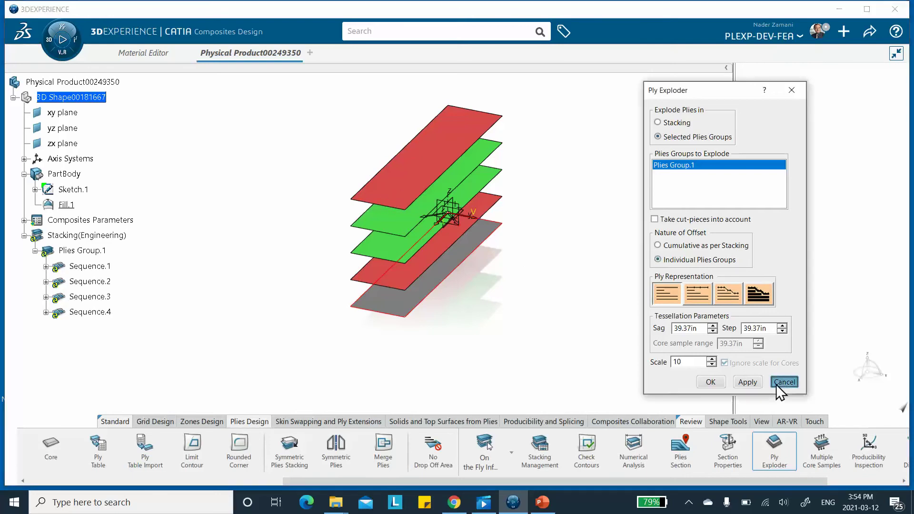
pyautogui.click(776, 383)
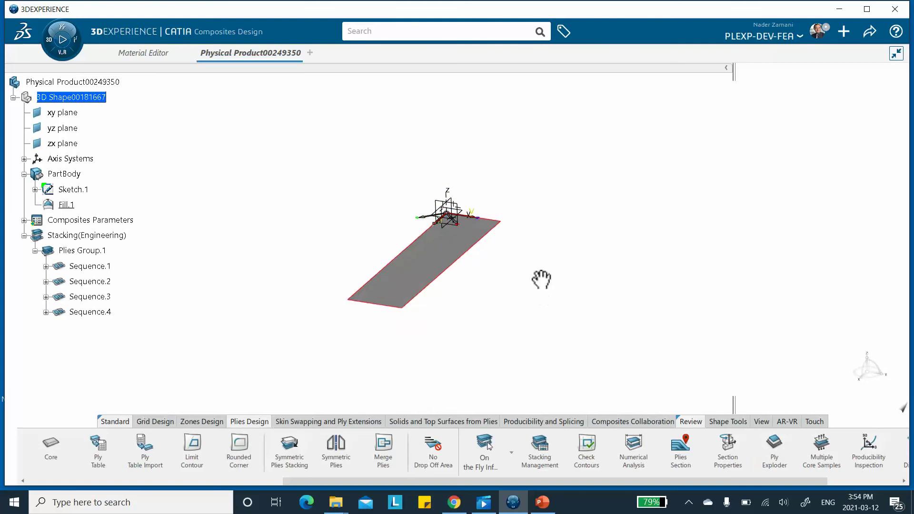
# Step: Collapse the engineering stacking branch in the tree and save the product
pyautogui.moveTo(487, 289); pyautogui.dragTo(288, 222, button='middle')
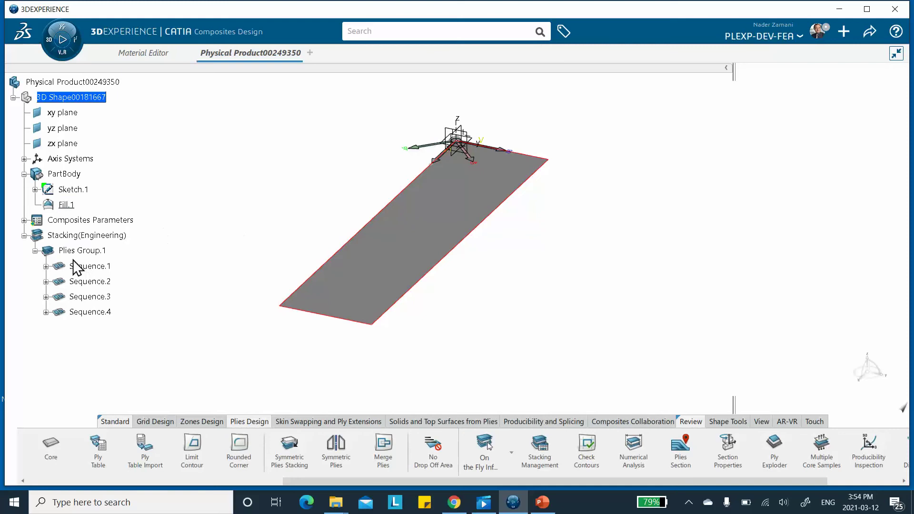
pyautogui.click(23, 235)
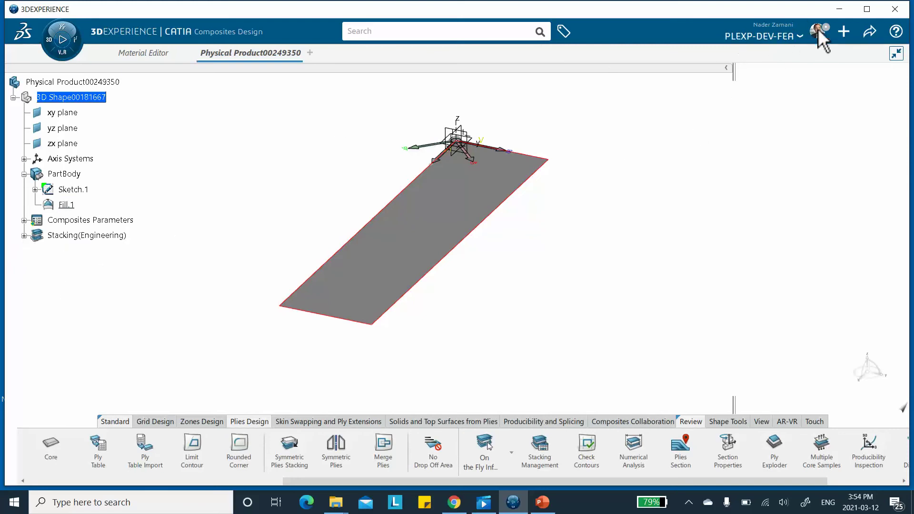
pyautogui.click(869, 32)
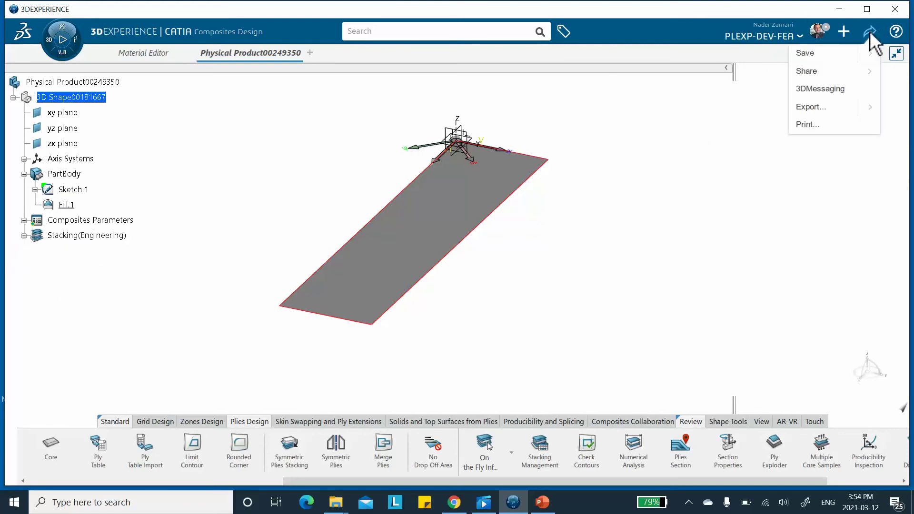
pyautogui.click(819, 52)
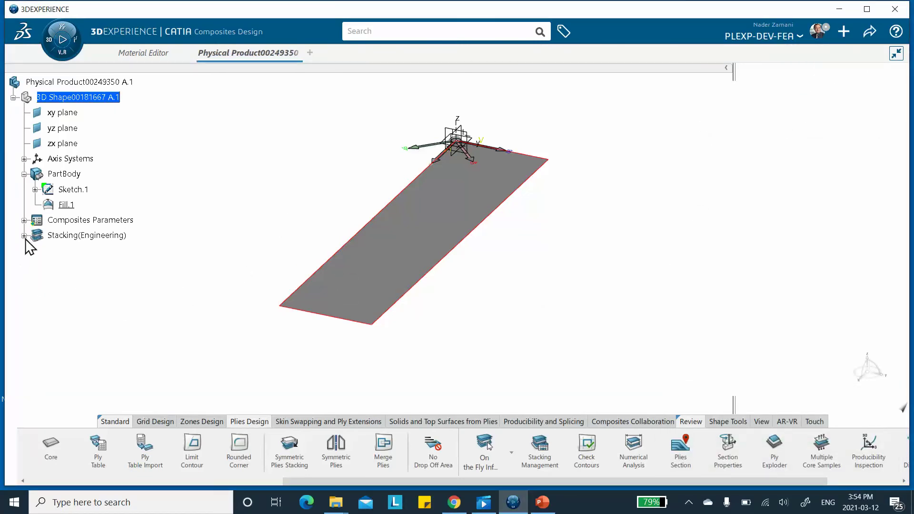
# Step: Switch to the Structural Model Creation app and create a finite element model for the plate
pyautogui.click(62, 27)
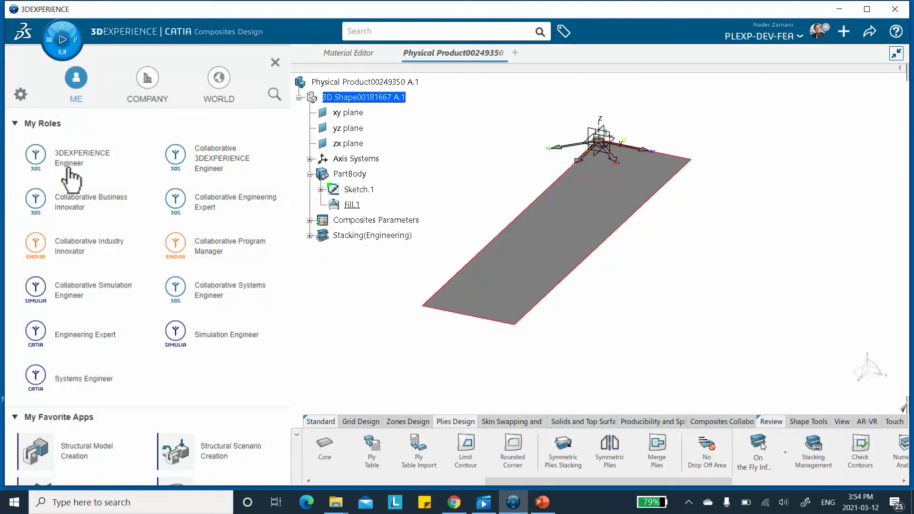
pyautogui.scroll(-5, 69, 178)
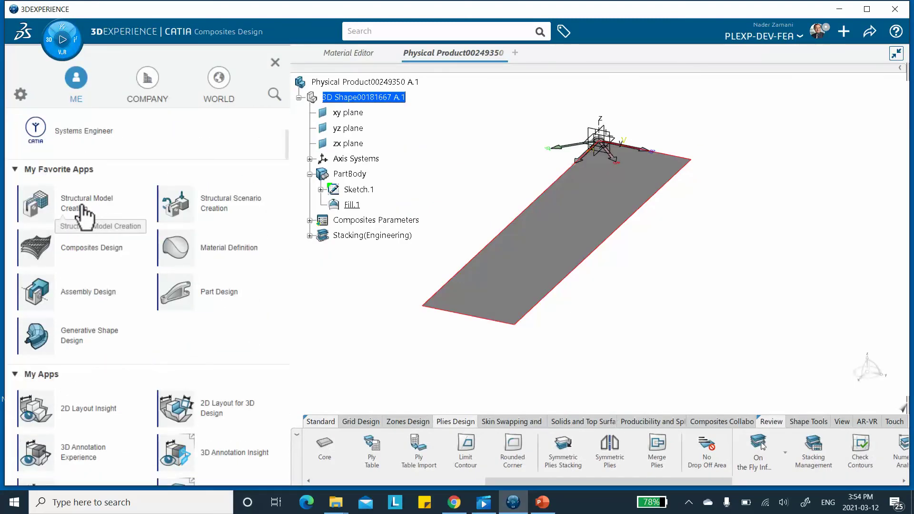
pyautogui.click(85, 213)
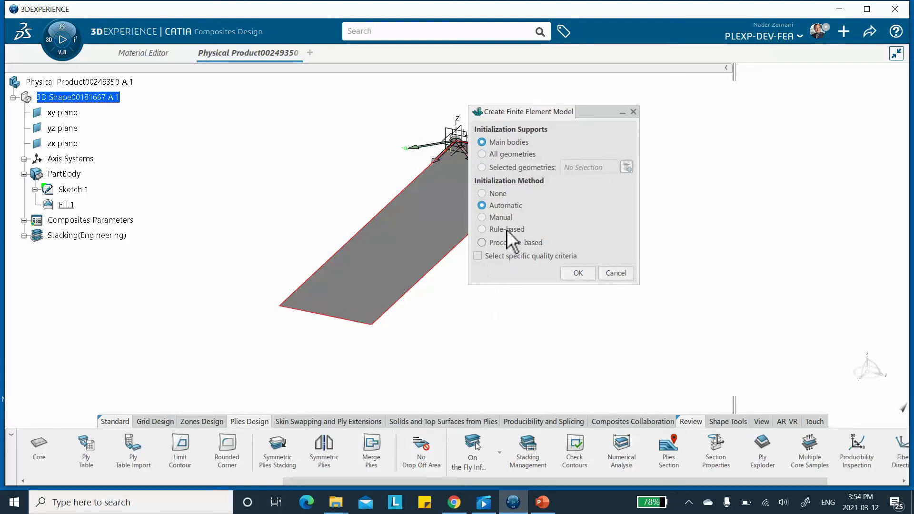
pyautogui.click(578, 276)
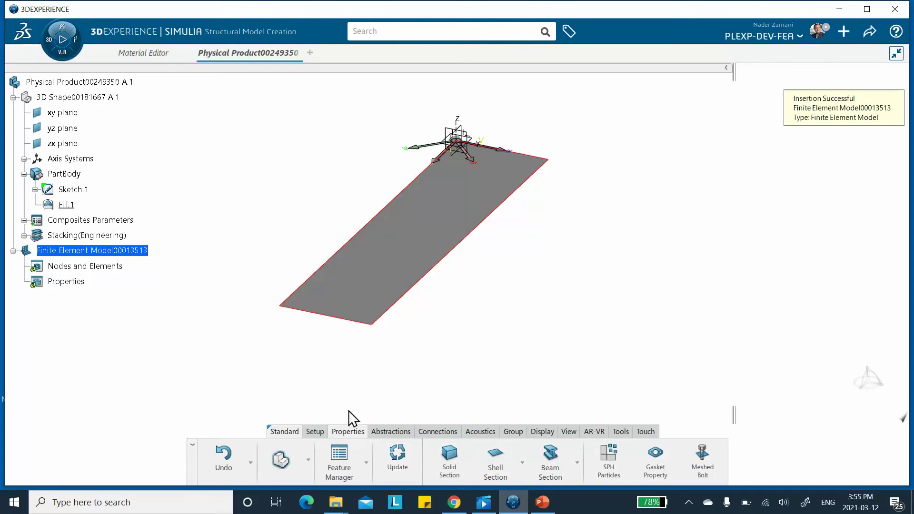
# Step: Look at the available shell section types and switch from the model tools to mesh creation
pyautogui.click(522, 469)
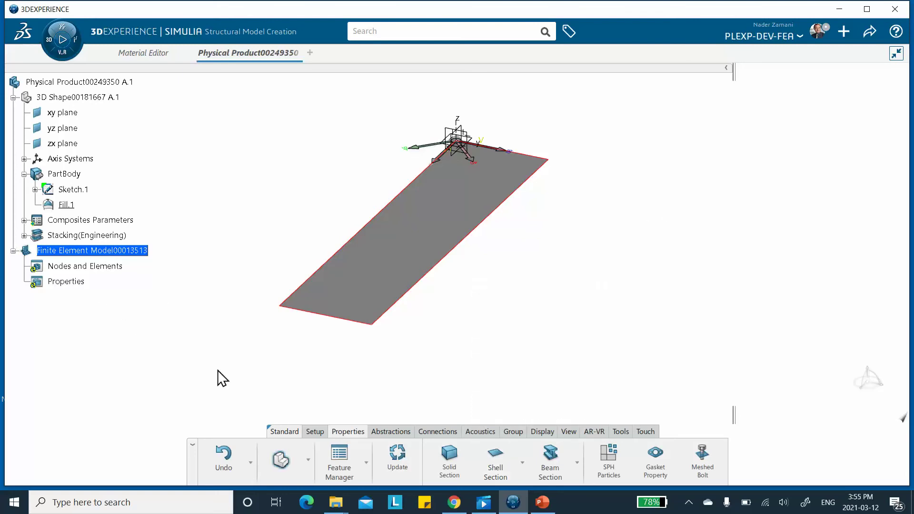
pyautogui.click(309, 460)
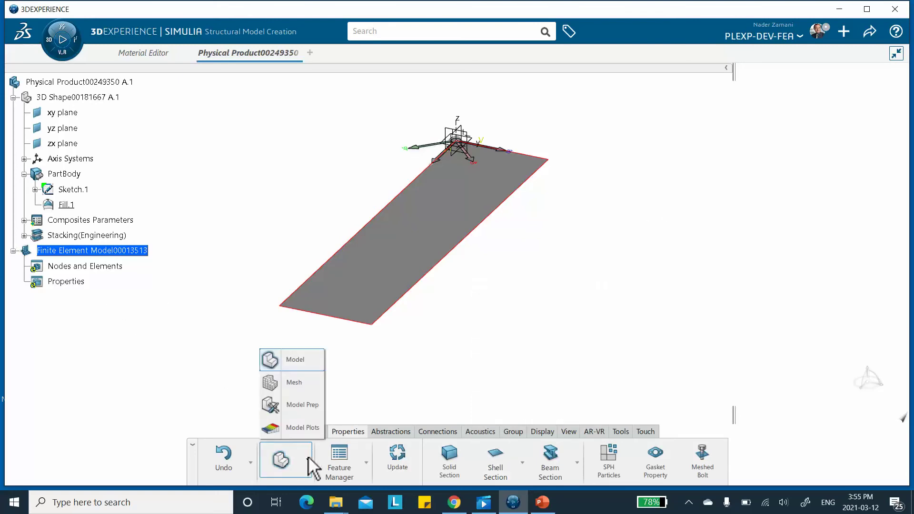
pyautogui.click(292, 383)
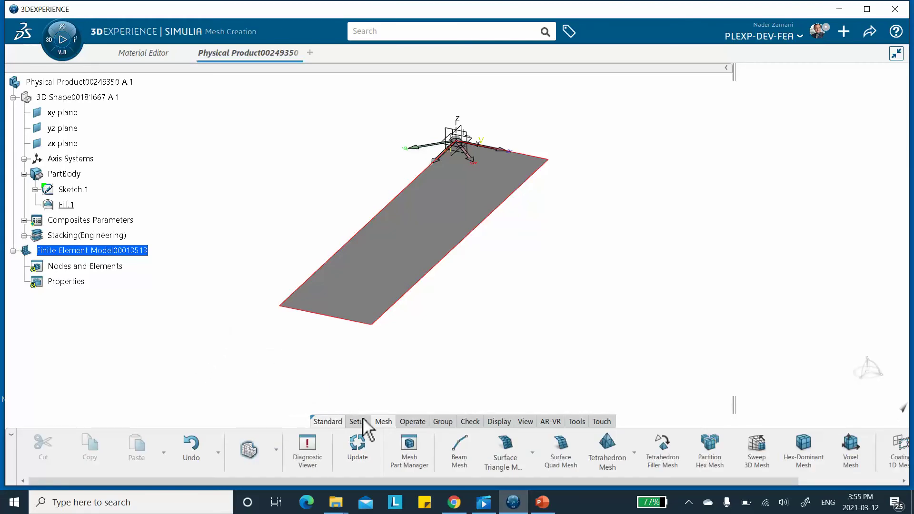
# Step: Create a surface quad mesh on the plate's PartBody with quadratic elements and a 0.125 in mesh size, and generate it
pyautogui.click(566, 444)
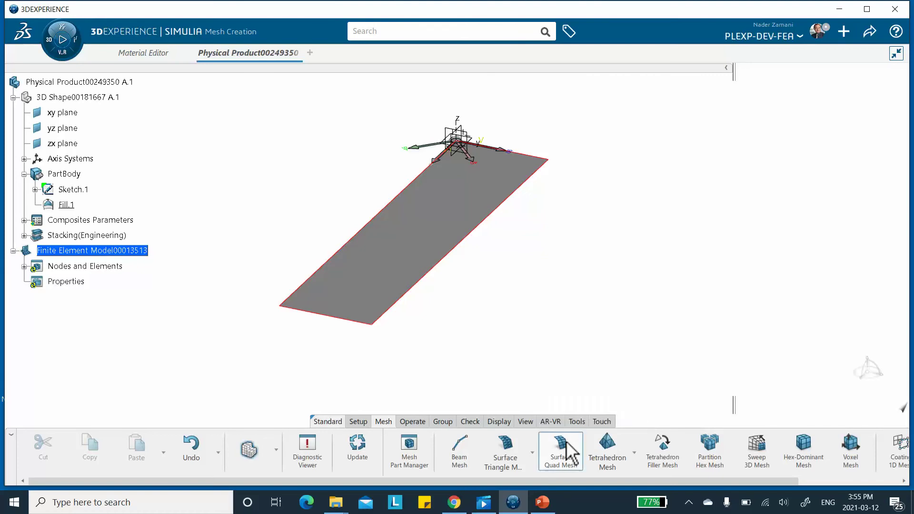
pyautogui.click(417, 246)
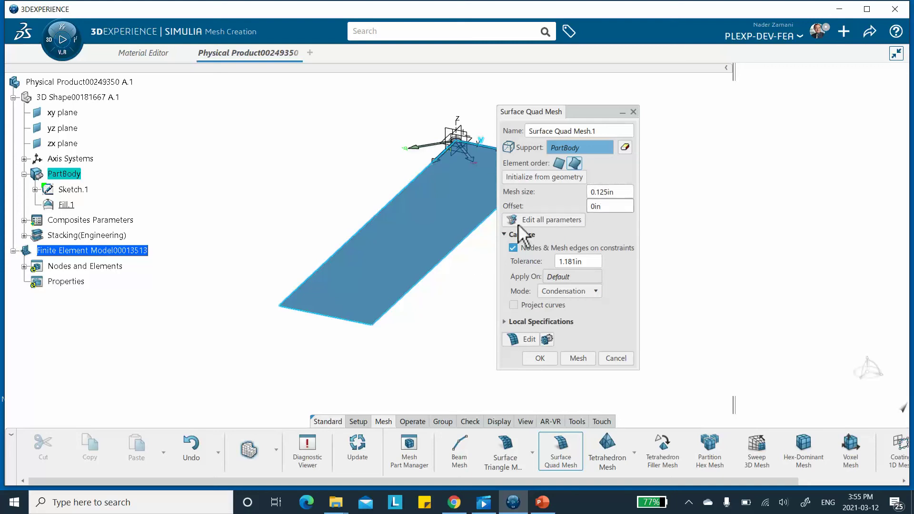
pyautogui.click(616, 191)
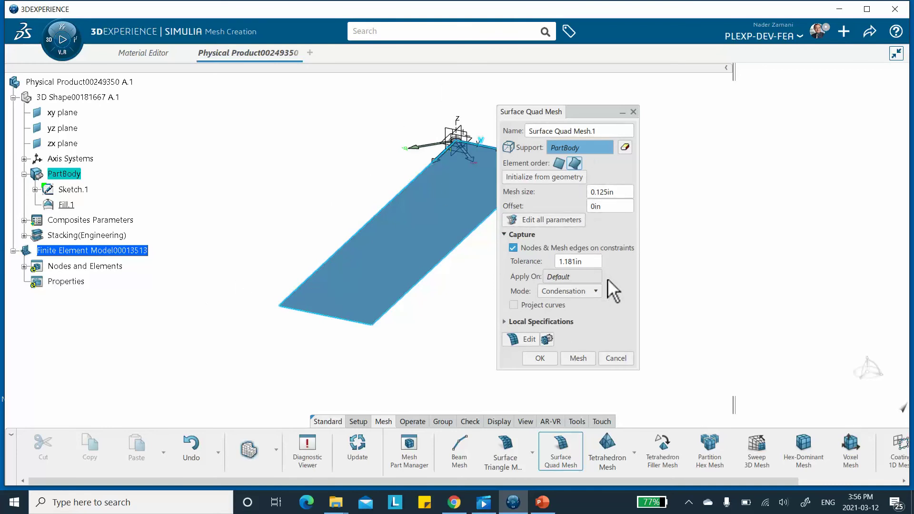
pyautogui.click(574, 163)
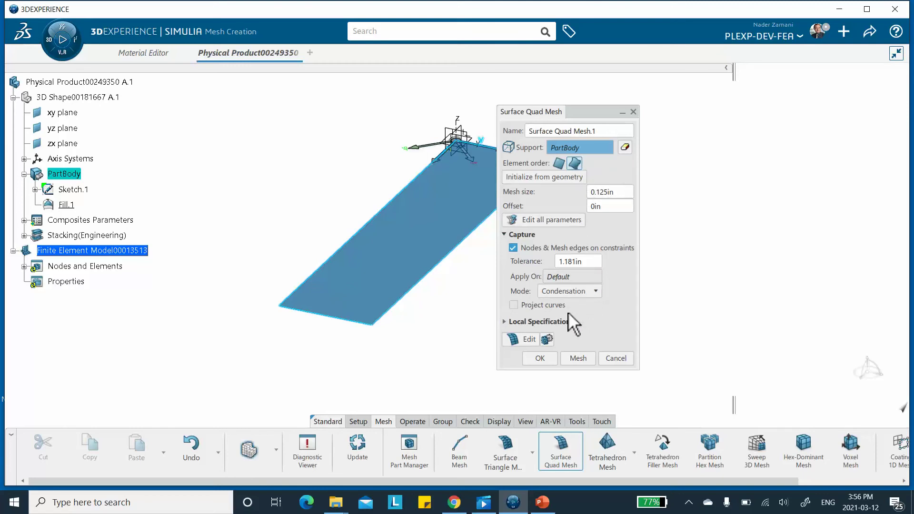
pyautogui.click(578, 358)
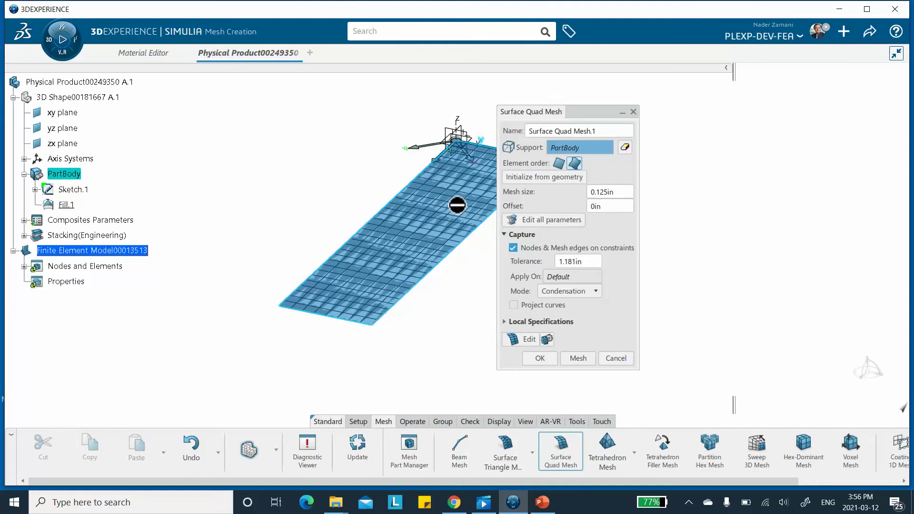
pyautogui.click(540, 358)
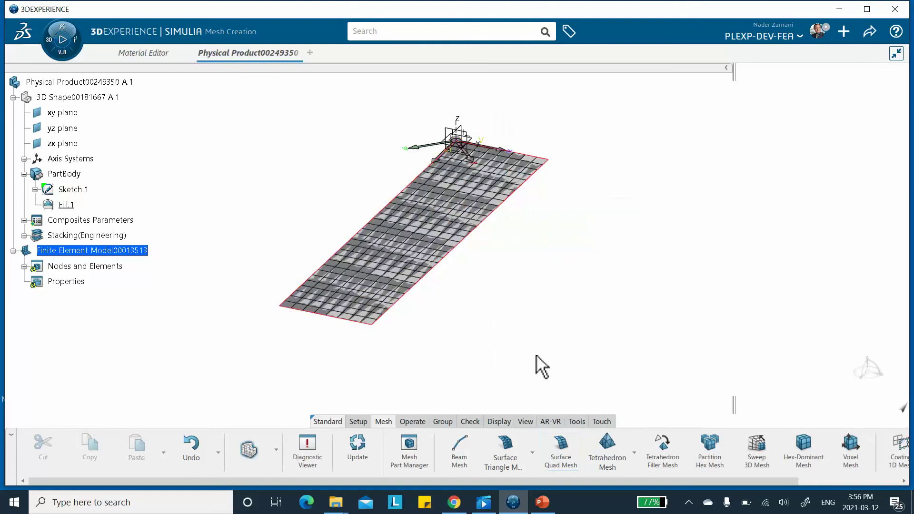
pyautogui.moveTo(509, 316); pyautogui.dragTo(504, 297, button='middle')
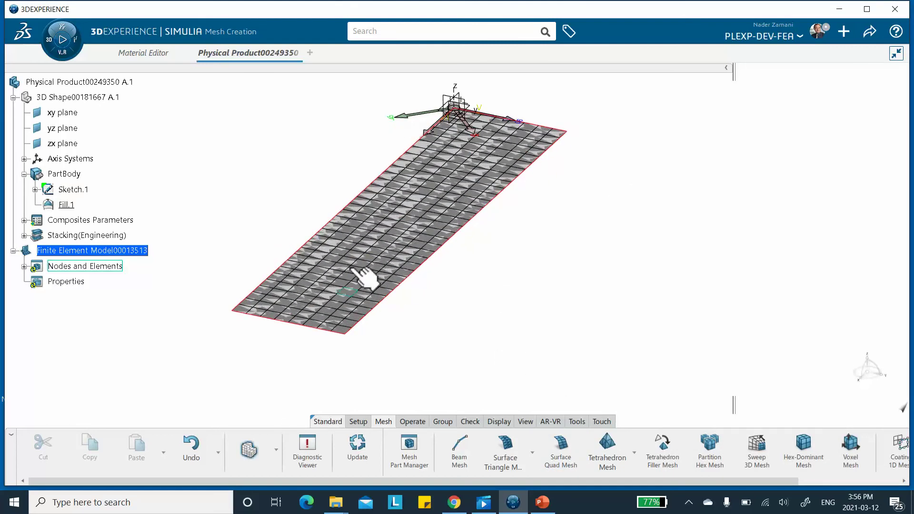
# Step: Expand the Nodes and Elements branch, hide the surface quad mesh and show it again
pyautogui.click(24, 266)
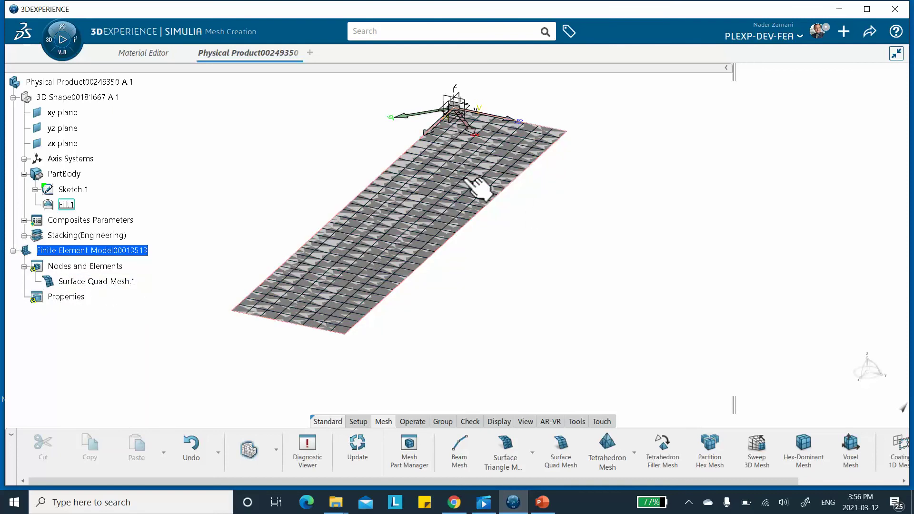
pyautogui.doubleClick(109, 281)
pyautogui.rightClick(110, 281)
pyautogui.click(139, 143)
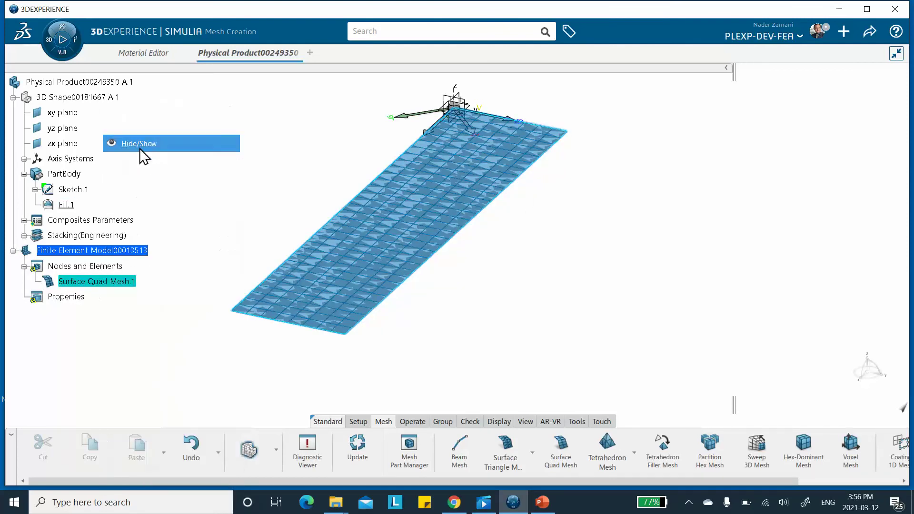
pyautogui.rightClick(110, 282)
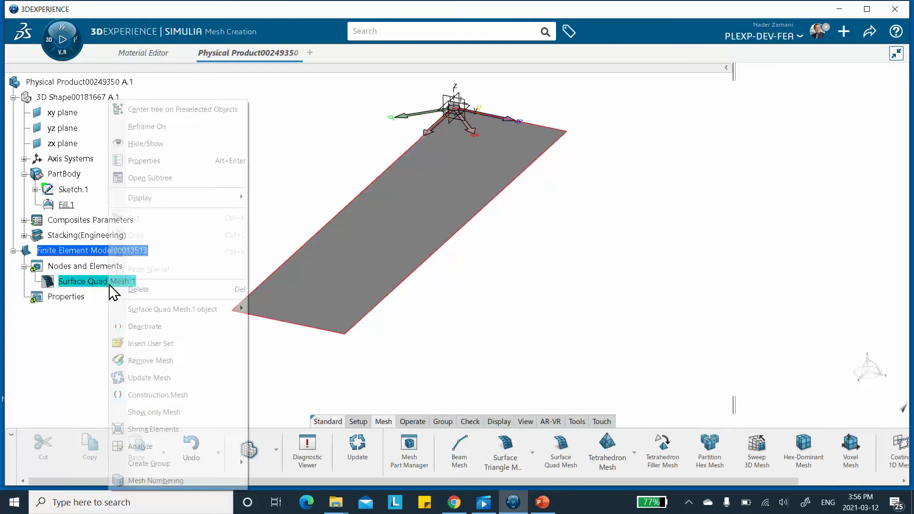
pyautogui.click(143, 143)
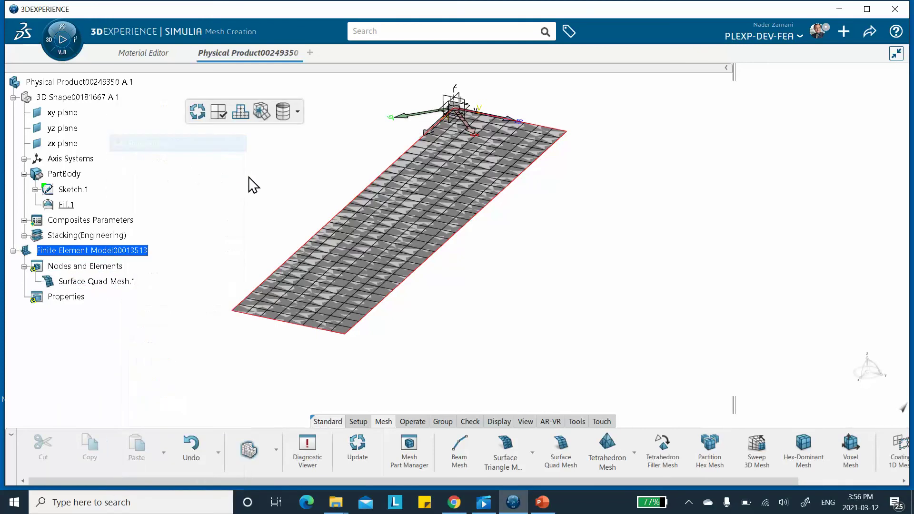
# Step: Hide the FE model display through Visualization Management so only the plate geometry is shown
pyautogui.rightClick(544, 232)
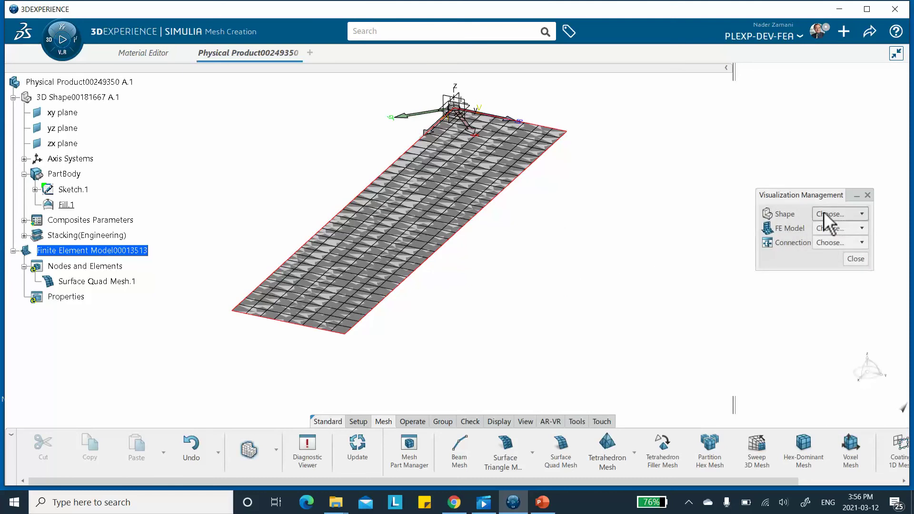
pyautogui.click(863, 229)
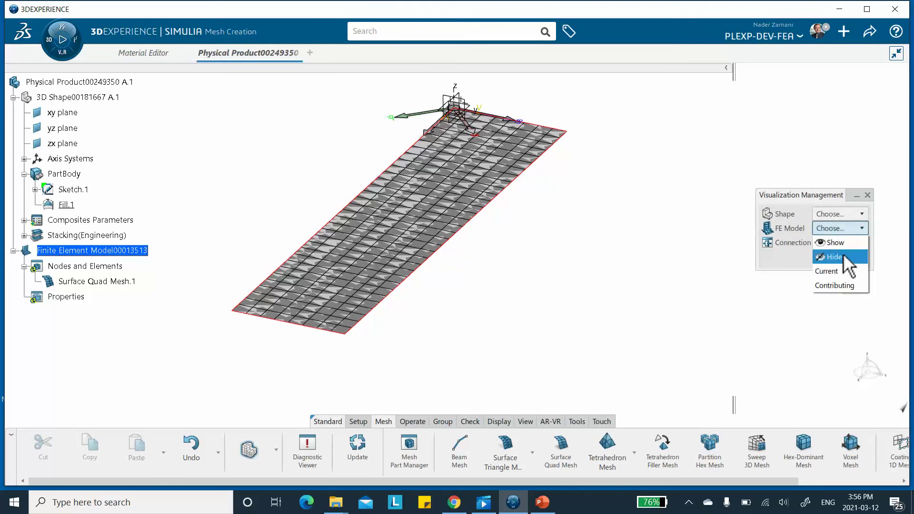
pyautogui.click(837, 258)
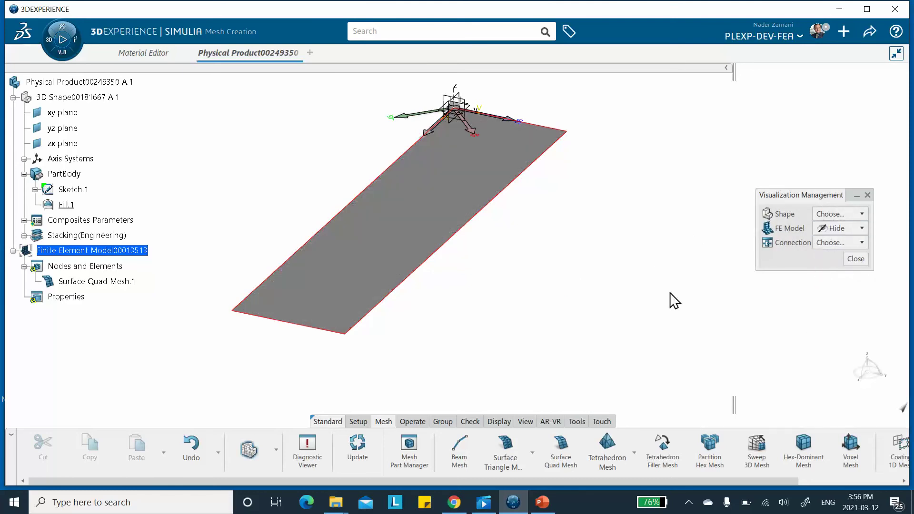
pyautogui.click(856, 259)
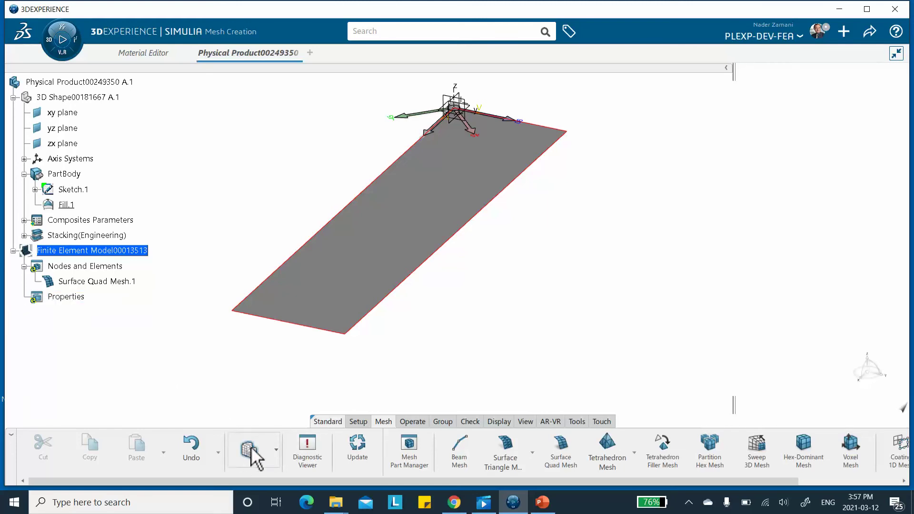
# Step: Switch back to the model tools and start a composite shell section on Surface Quad Mesh.1 with Plies Group.1 as its ply source
pyautogui.click(277, 453)
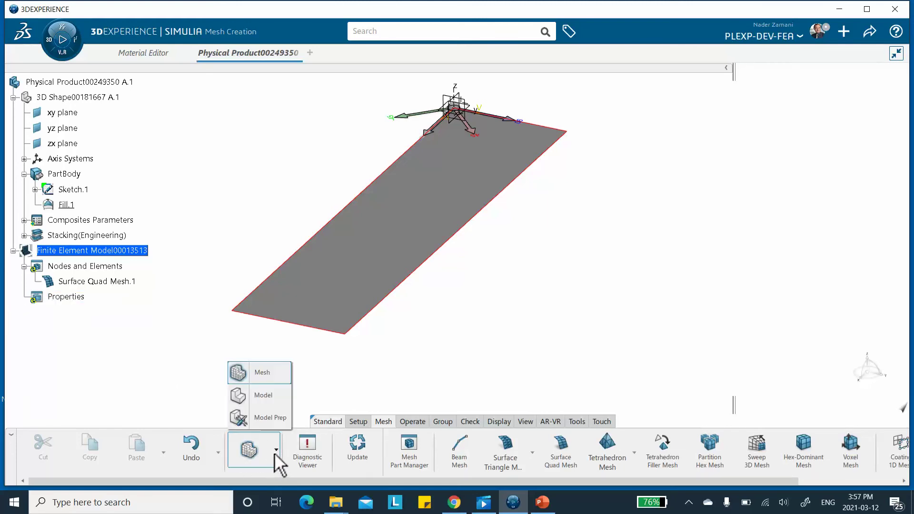
pyautogui.click(267, 398)
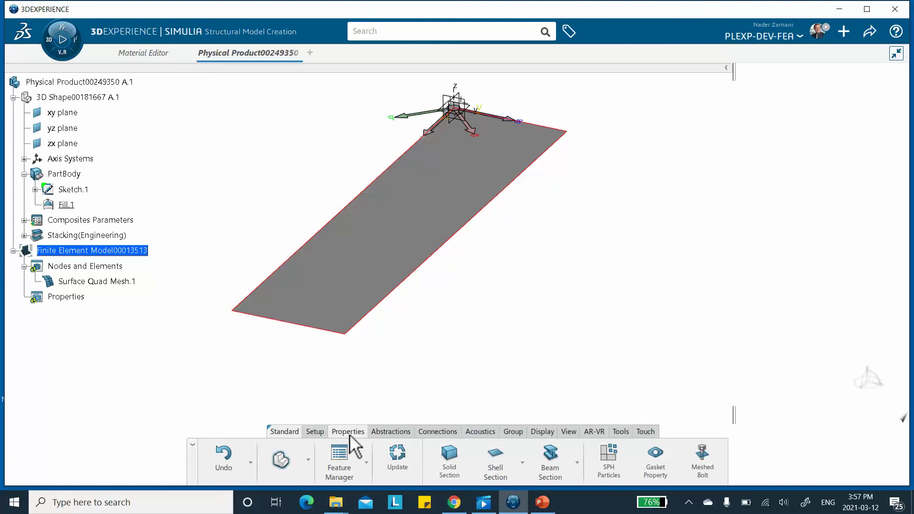
pyautogui.click(523, 462)
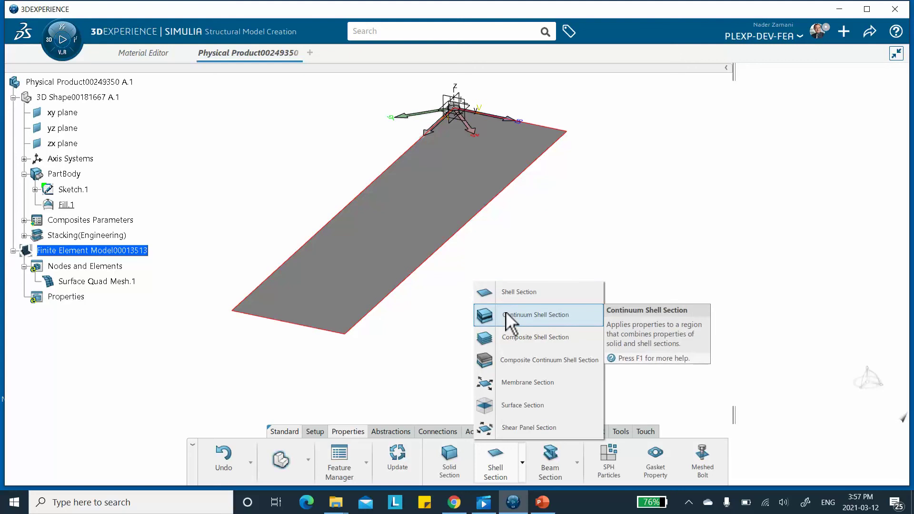
pyautogui.click(529, 338)
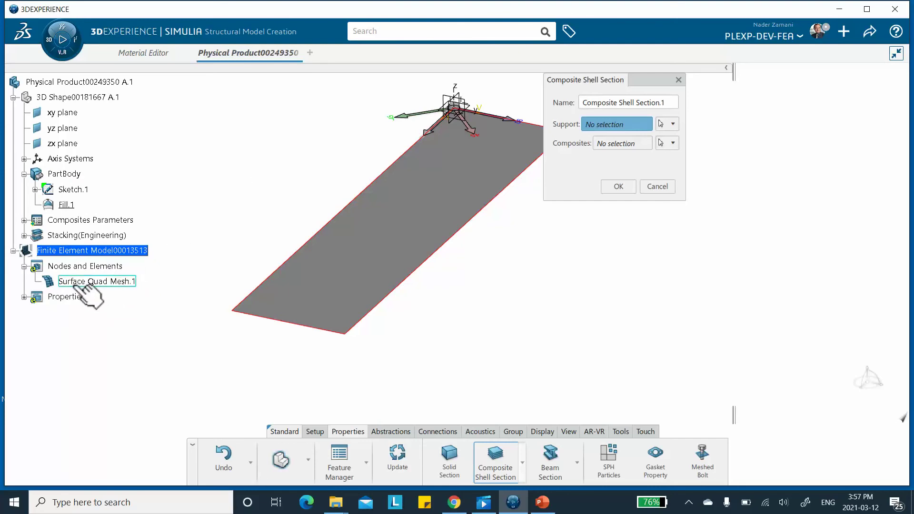
pyautogui.click(112, 281)
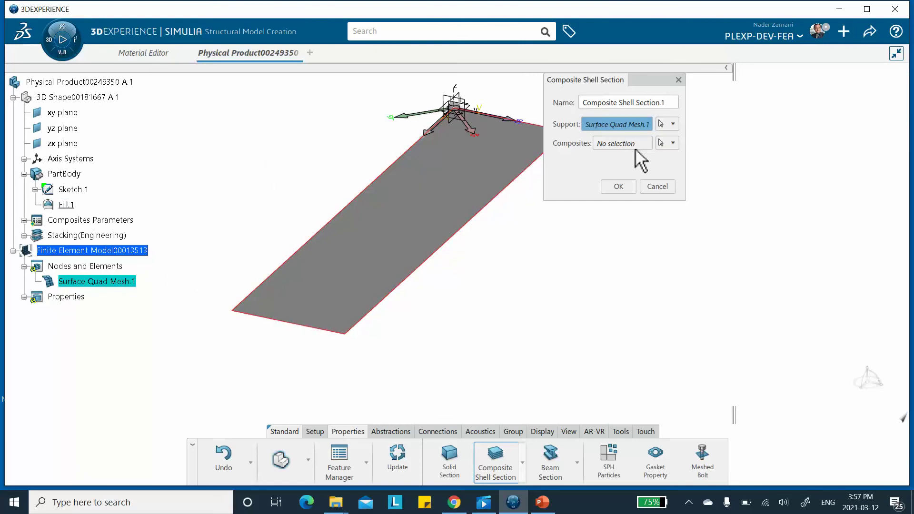
pyautogui.click(672, 142)
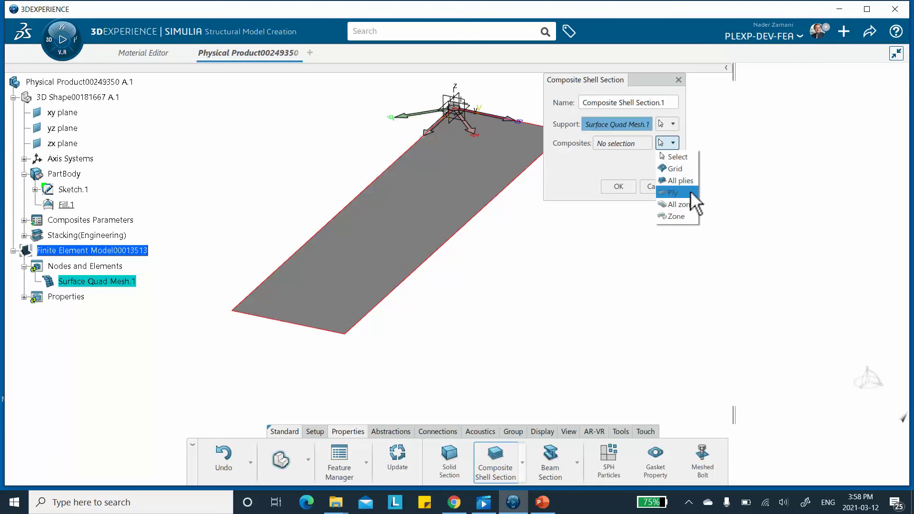
pyautogui.click(675, 193)
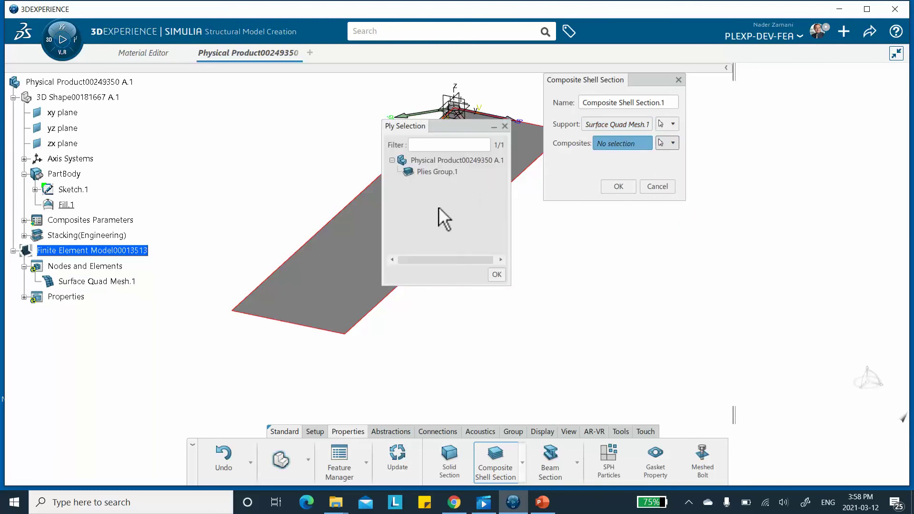
pyautogui.doubleClick(447, 172)
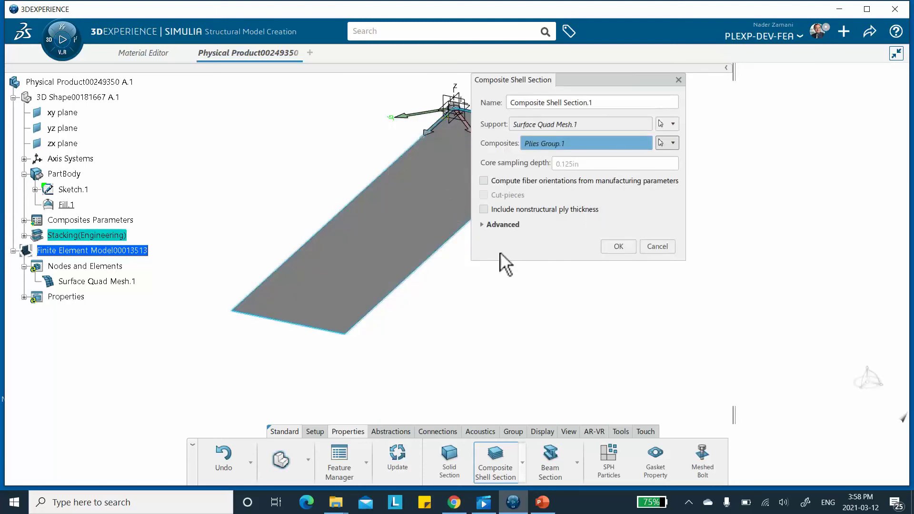
# Step: Check the ply stacking slide in PowerPoint, then back in 3DEXPERIENCE create the composite shell section with its advanced offset definition set to None
pyautogui.click(482, 227)
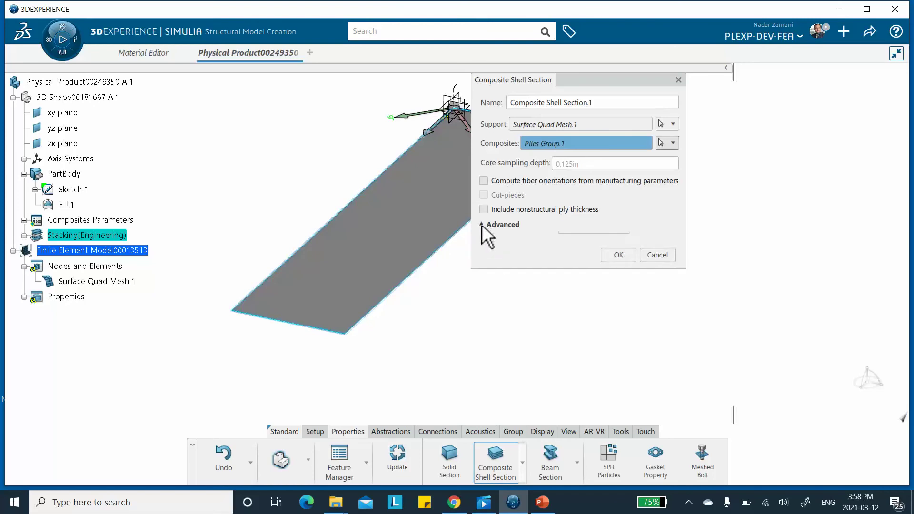
pyautogui.click(482, 227)
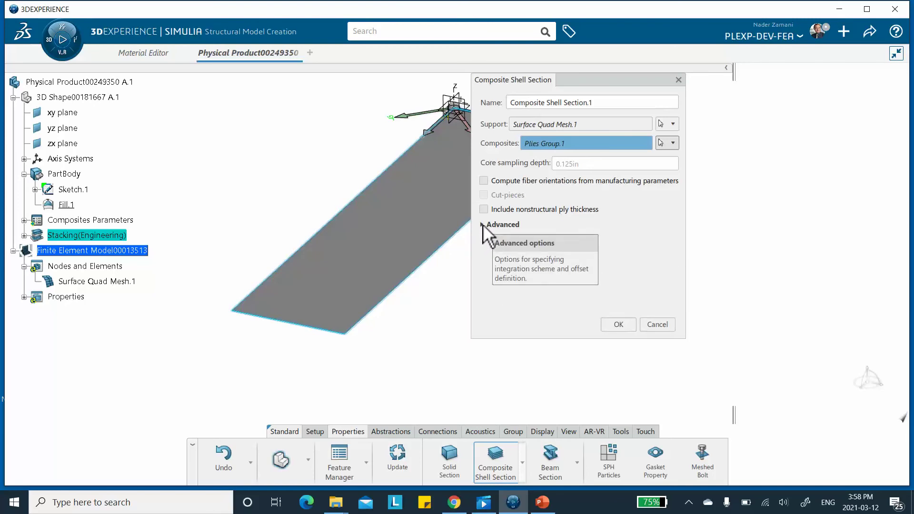
pyautogui.click(482, 223)
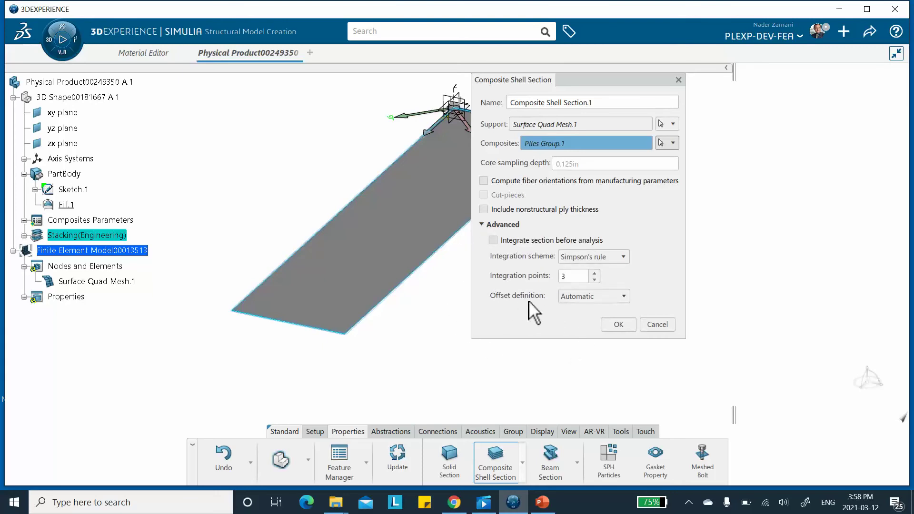
pyautogui.click(625, 298)
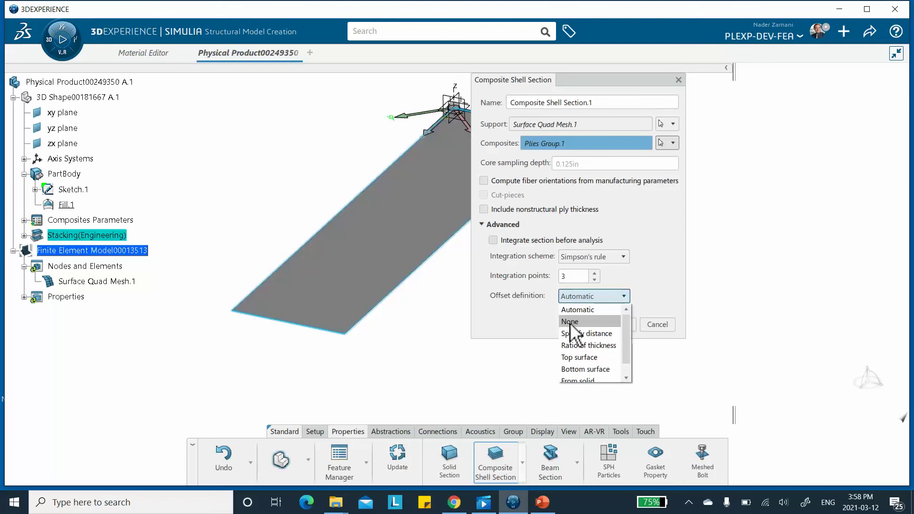
pyautogui.click(543, 502)
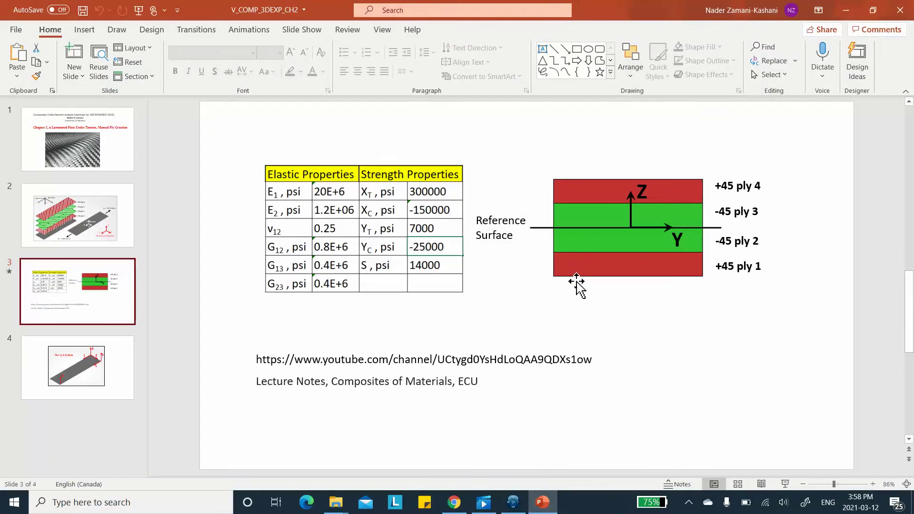
pyautogui.click(846, 9)
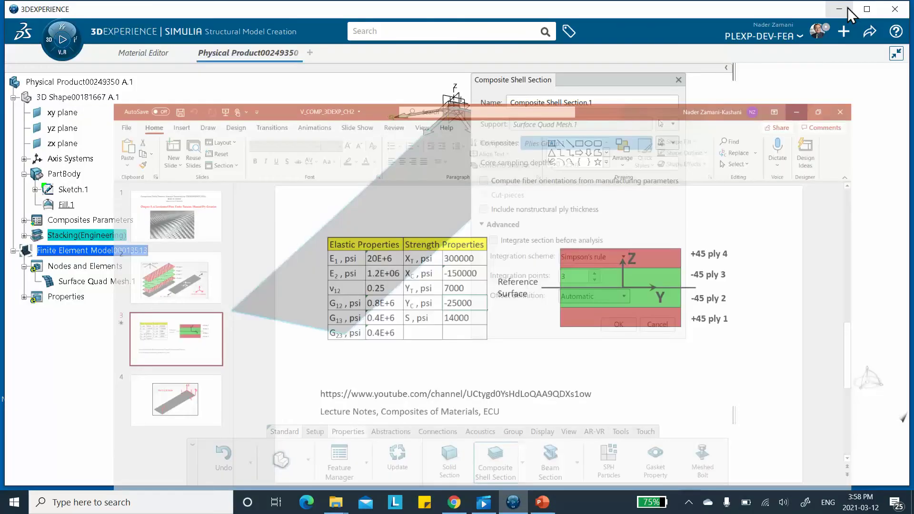
pyautogui.click(621, 297)
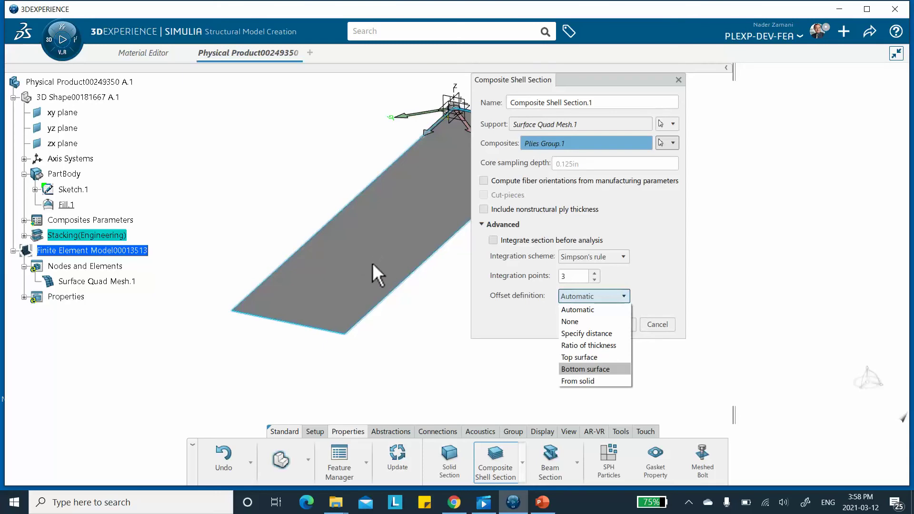
pyautogui.click(572, 321)
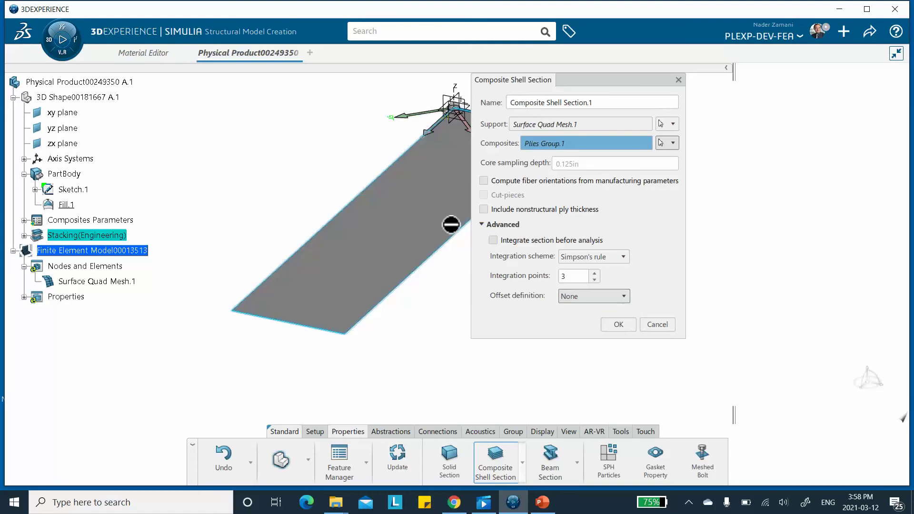
pyautogui.click(624, 325)
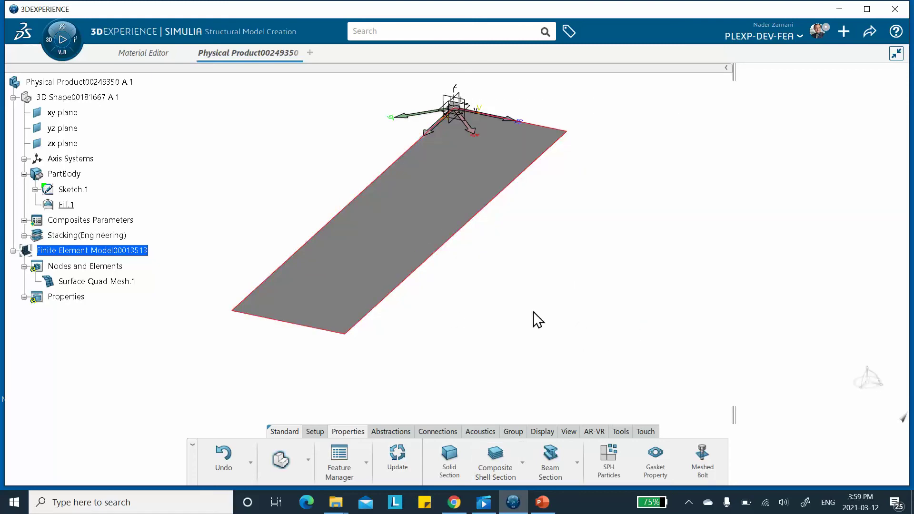
# Step: Expand the Properties branch in the tree and save the finite element model
pyautogui.click(24, 296)
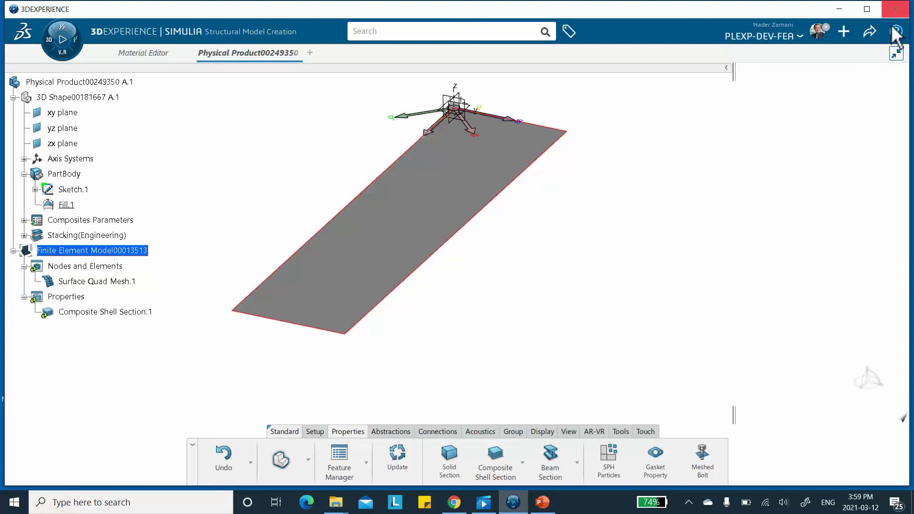
pyautogui.click(871, 33)
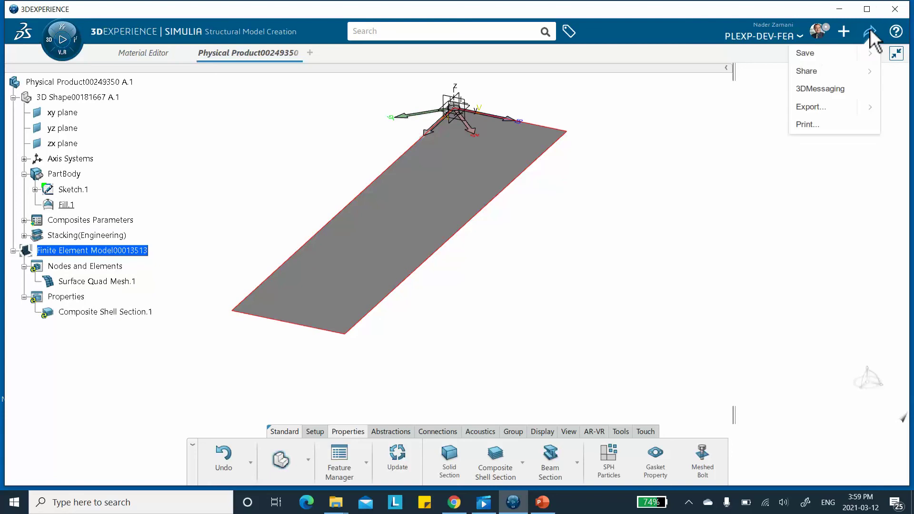
pyautogui.click(816, 53)
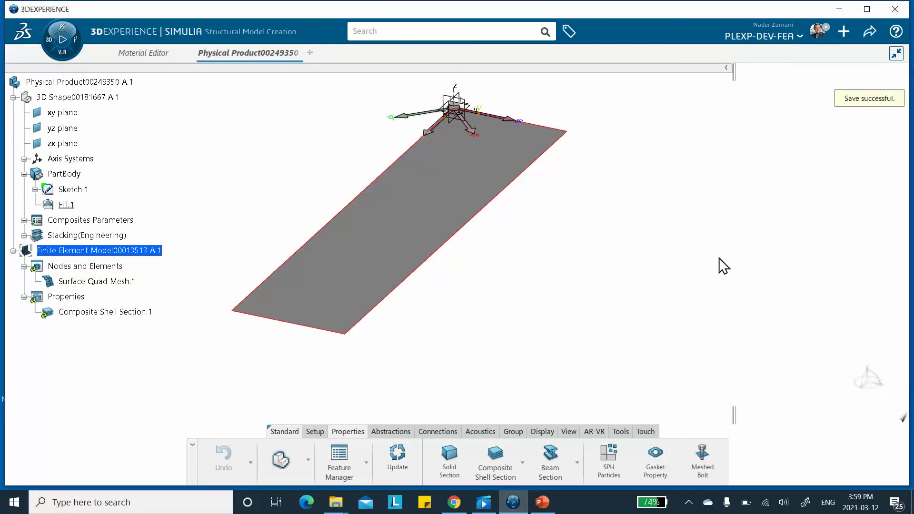
# Step: Switch to Structural Scenario Creation and create a physics simulation with a Structural analysis case
pyautogui.click(49, 39)
pyautogui.scroll(-3, 123, 257)
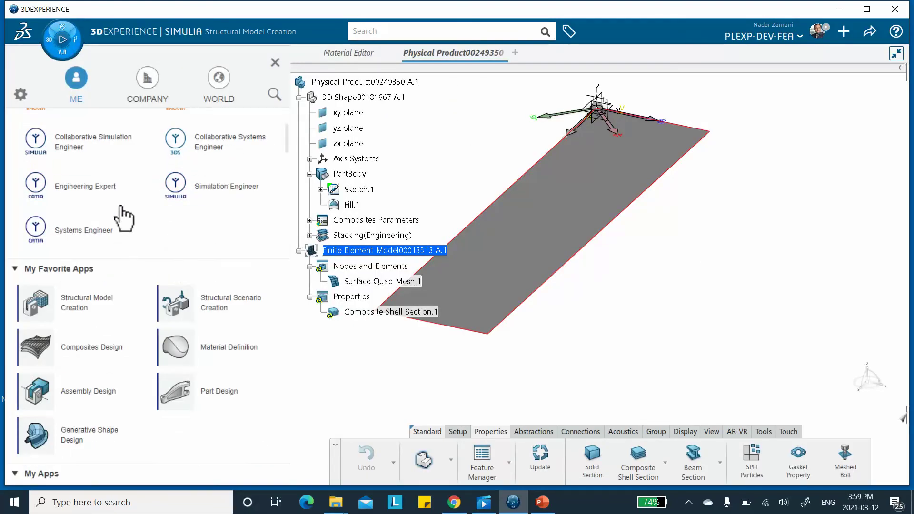
pyautogui.click(216, 307)
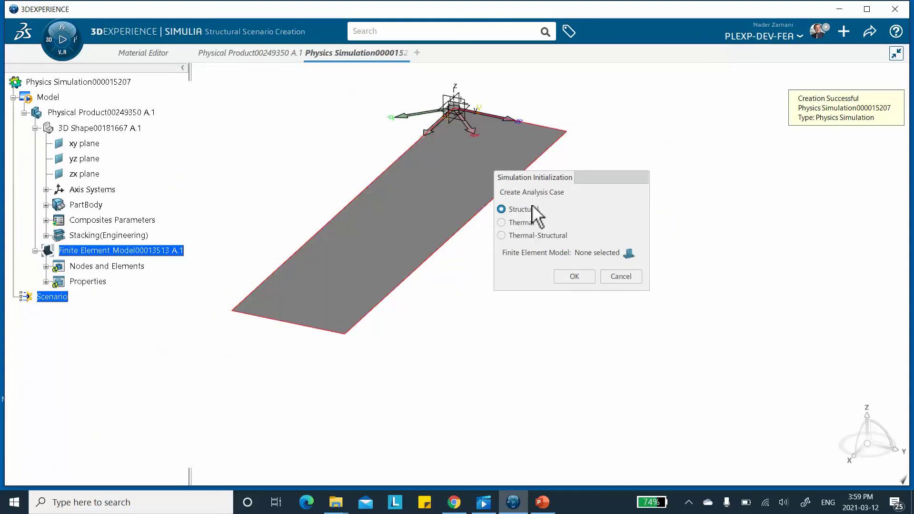
pyautogui.click(574, 276)
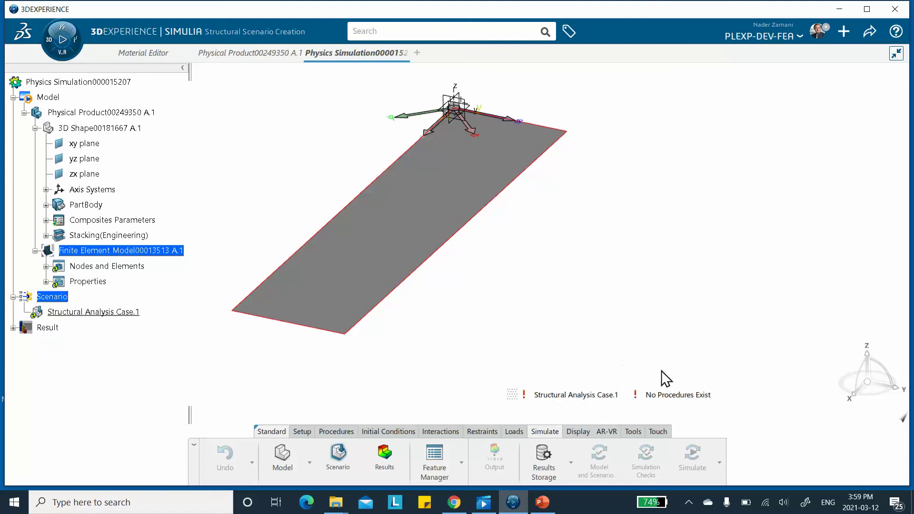
# Step: Assign the existing 3D finite element model to Structural Analysis Case.1
pyautogui.moveTo(512, 399); pyautogui.dragTo(541, 404)
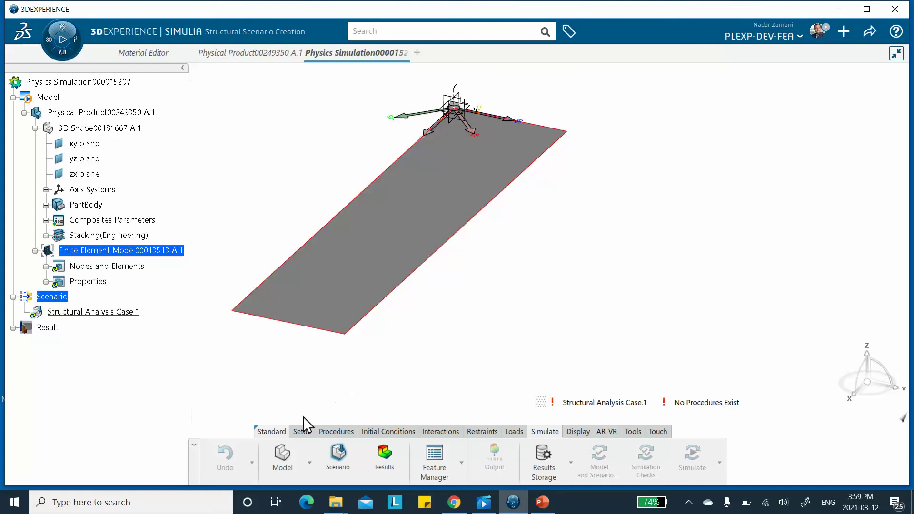
pyautogui.click(298, 431)
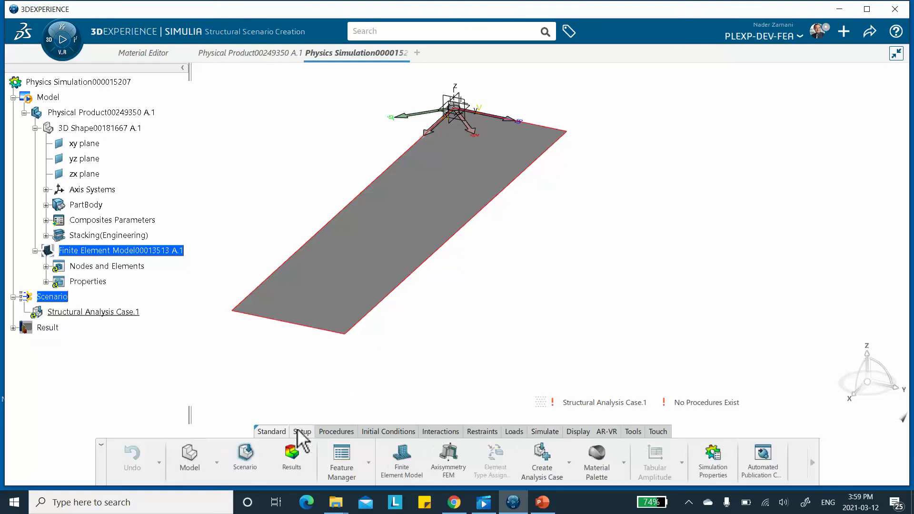
pyautogui.click(403, 459)
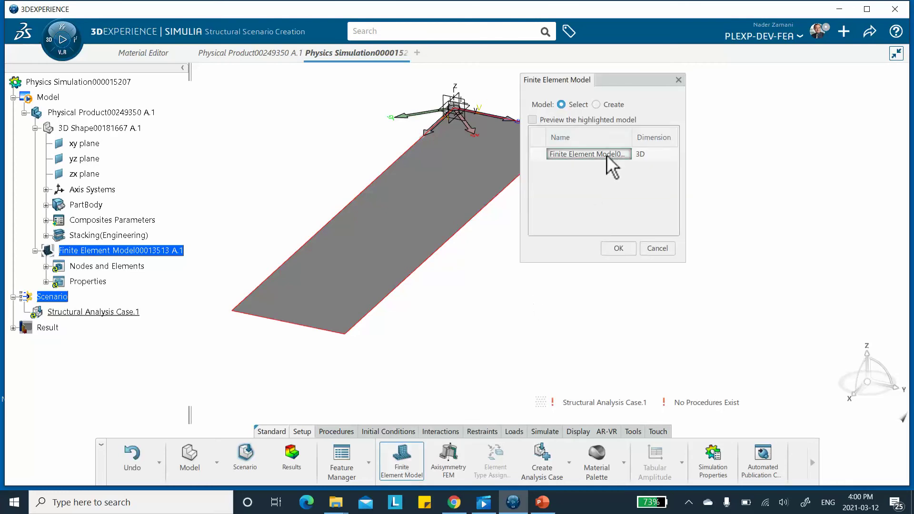
pyautogui.click(606, 155)
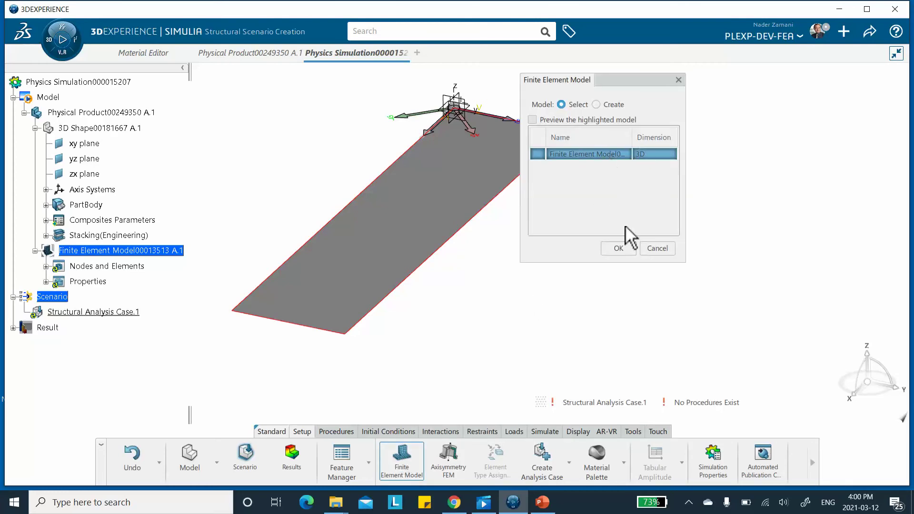
pyautogui.click(614, 249)
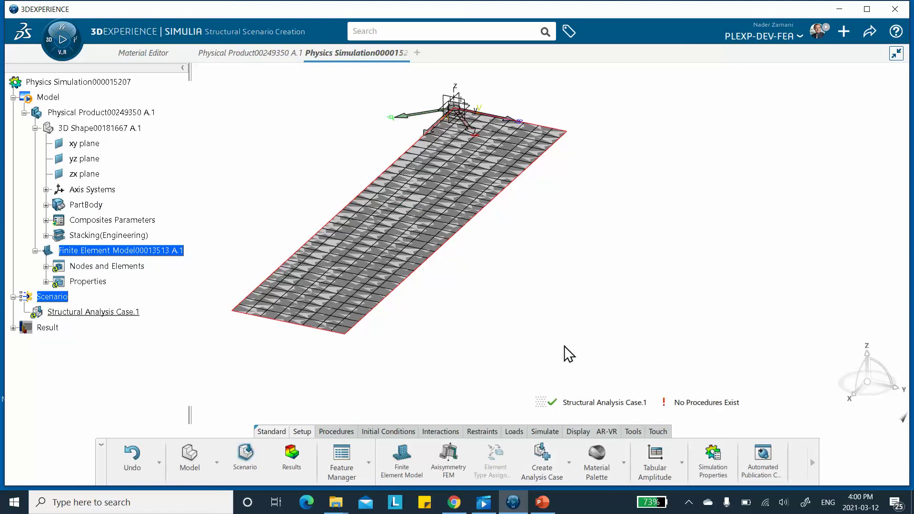
# Step: Add a static step with the default 1 s step time and automatic incrementation, with geometric nonlinearity excluded
pyautogui.click(336, 432)
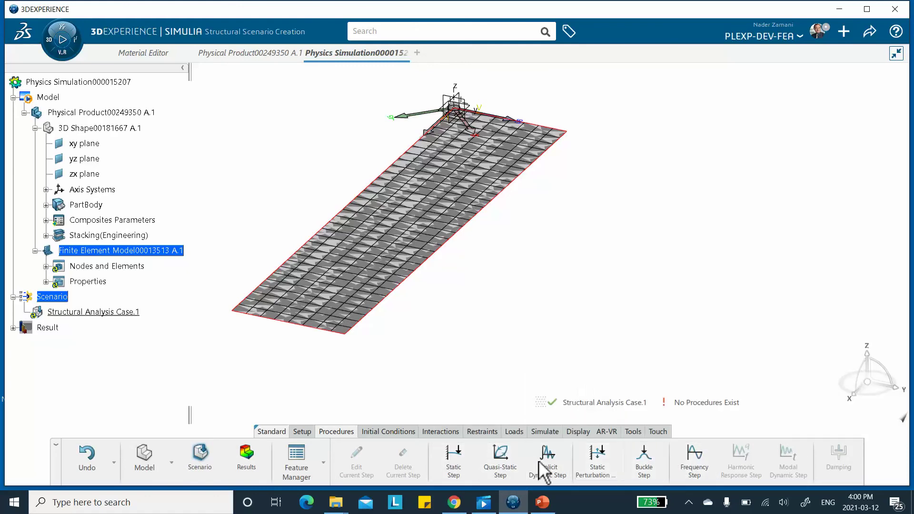
pyautogui.click(456, 458)
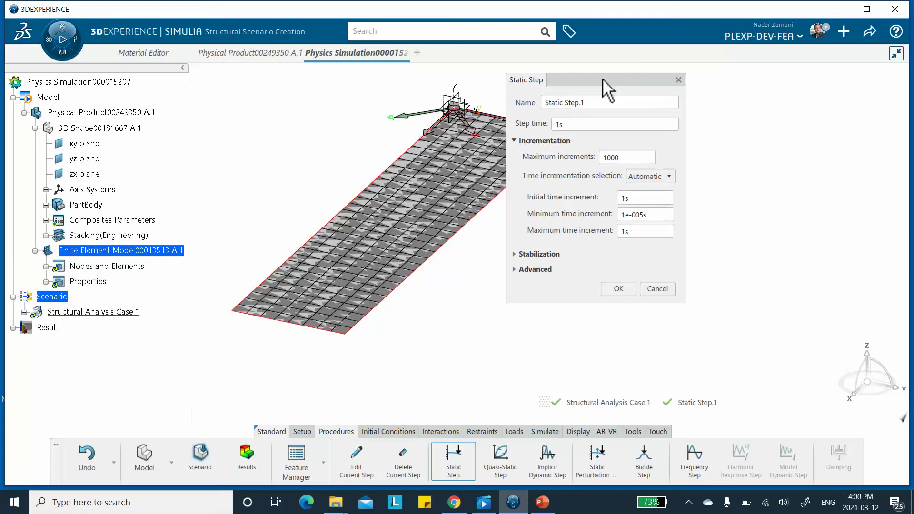
pyautogui.click(514, 270)
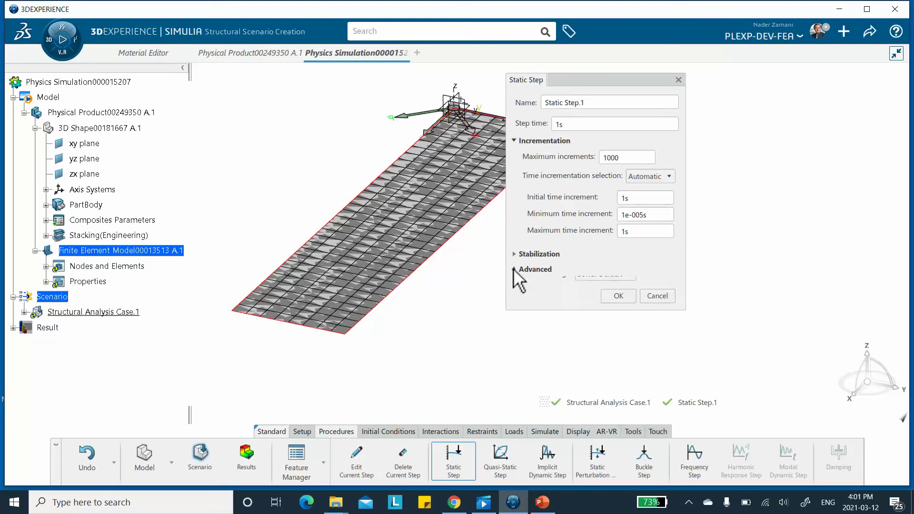
pyautogui.click(525, 285)
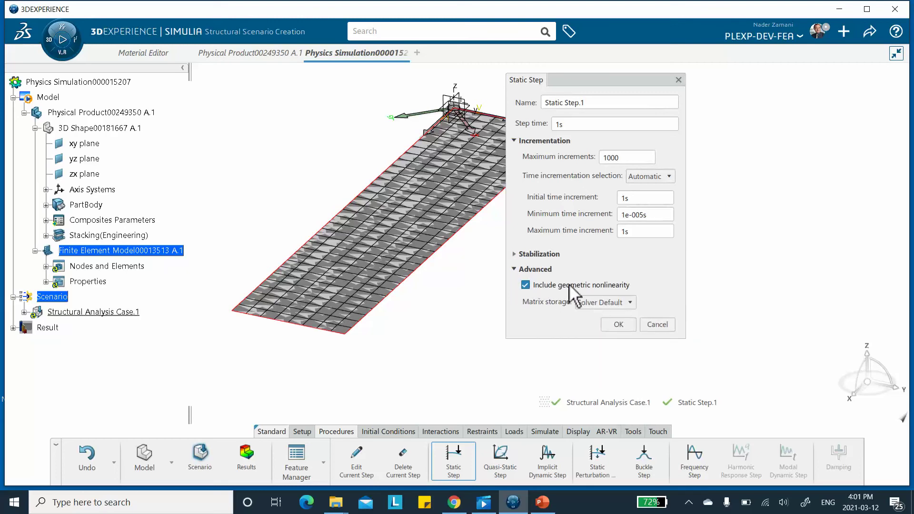
pyautogui.click(525, 285)
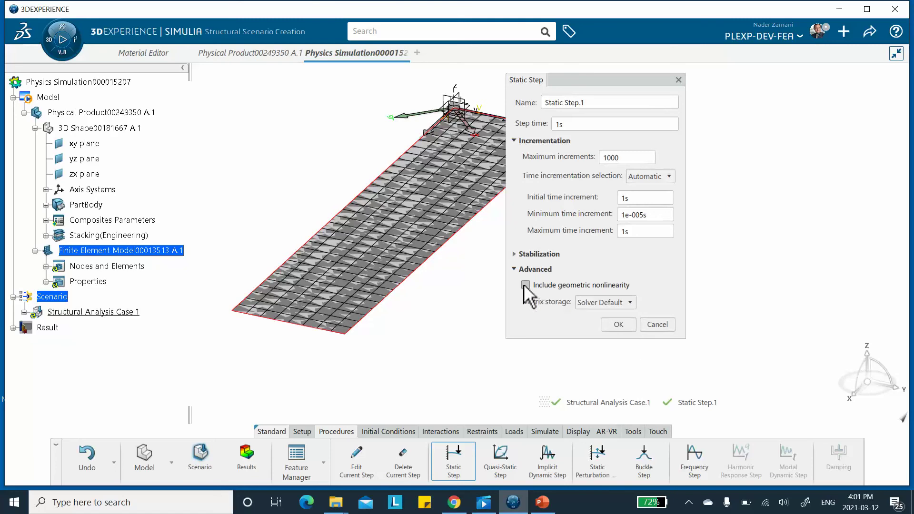
pyautogui.click(618, 326)
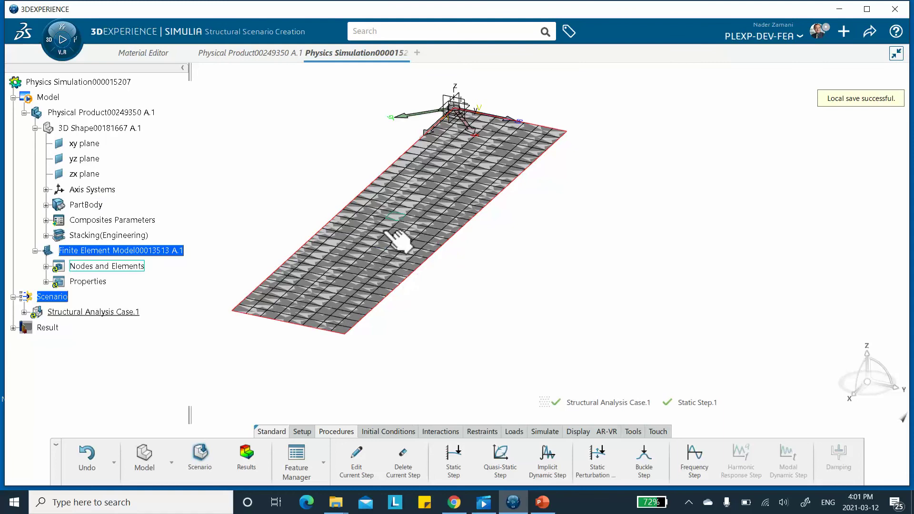
# Step: Hide the Nodes and Elements mesh display and the composites rosette at the plate's origin
pyautogui.rightClick(125, 266)
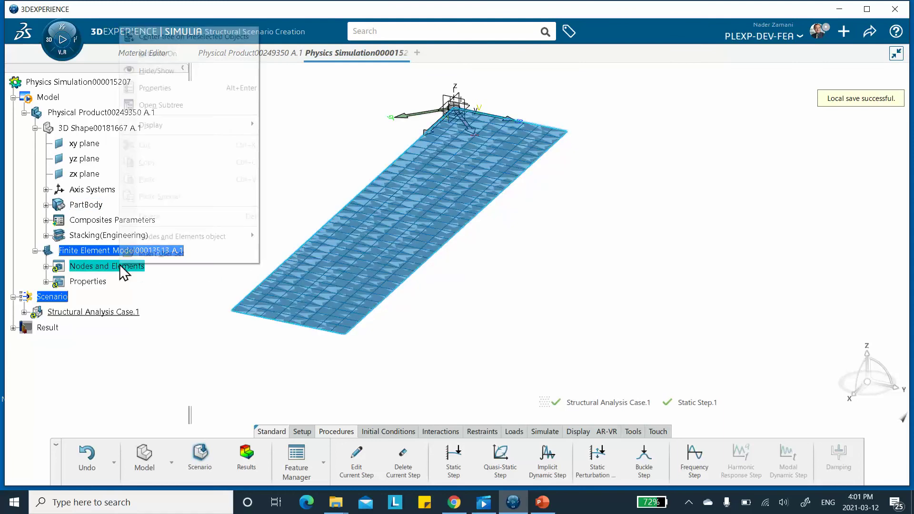
pyautogui.click(153, 70)
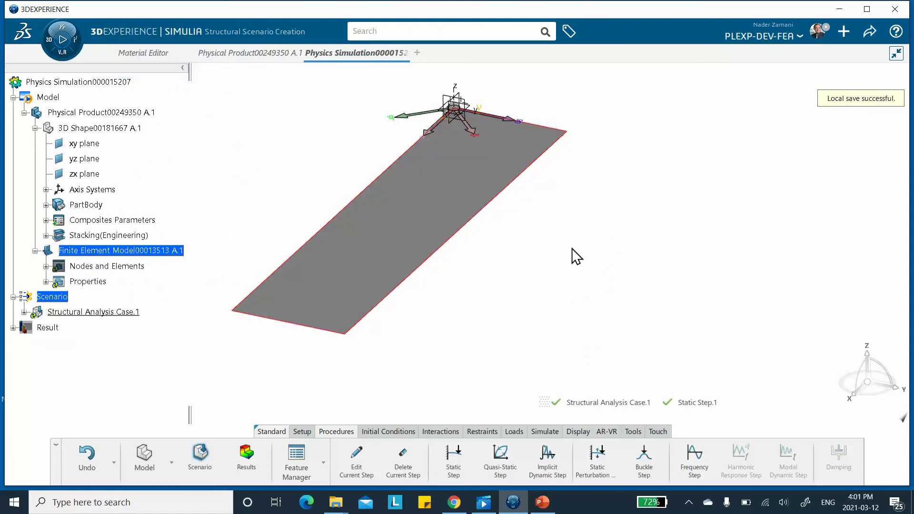
pyautogui.rightClick(419, 122)
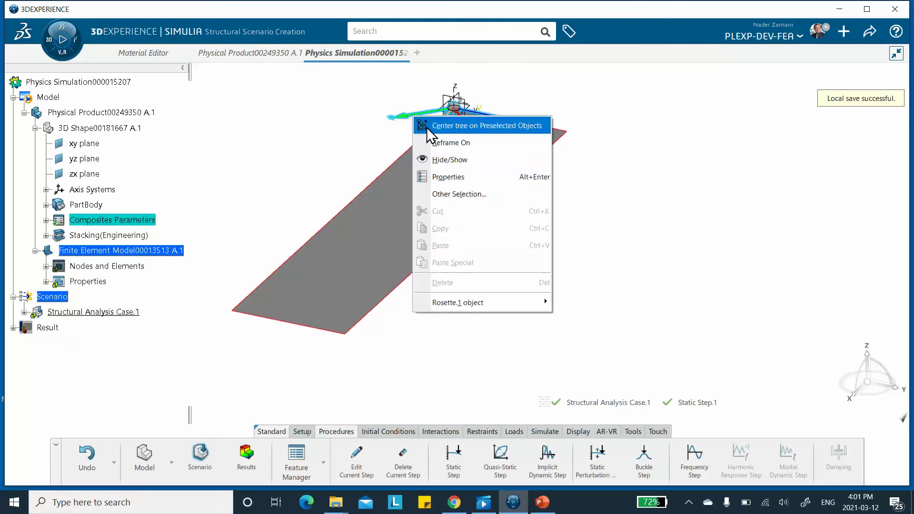
pyautogui.click(438, 161)
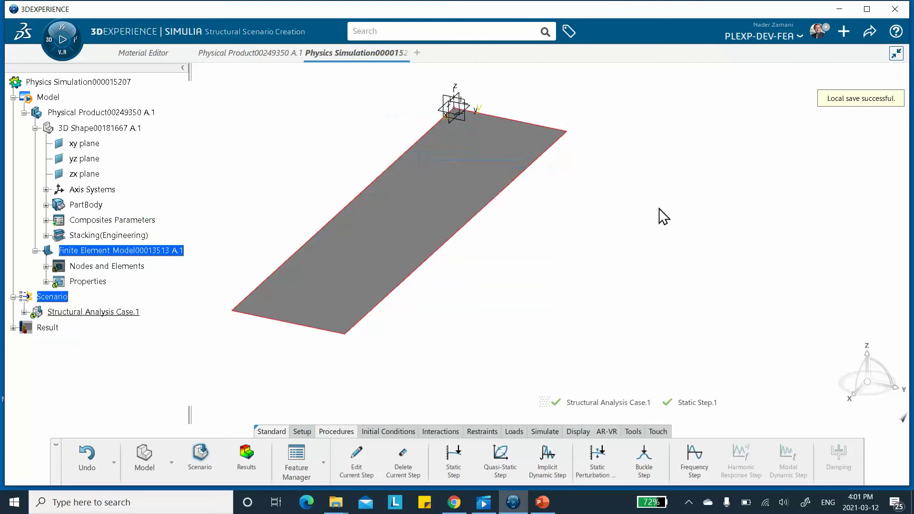
# Step: Hide the axis system and the zx, yz and xy planes at the plate's corner
pyautogui.rightClick(457, 92)
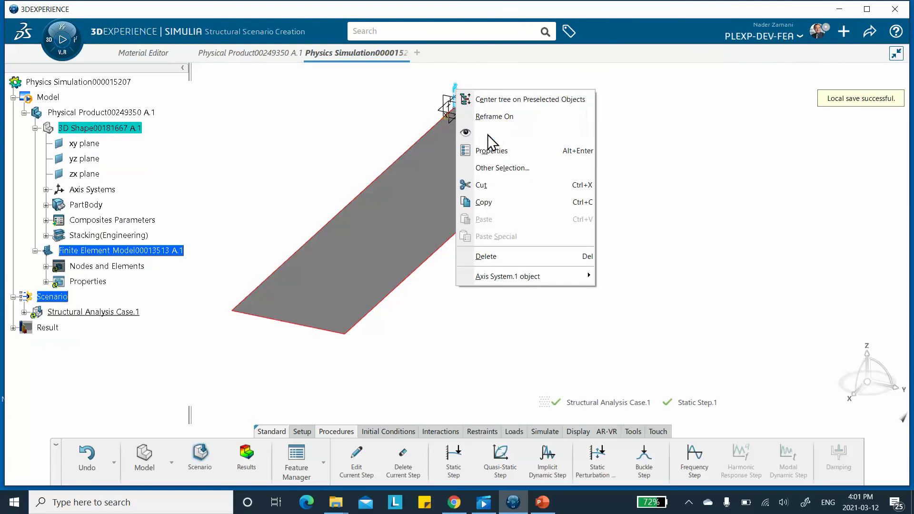
pyautogui.click(464, 135)
pyautogui.rightClick(476, 103)
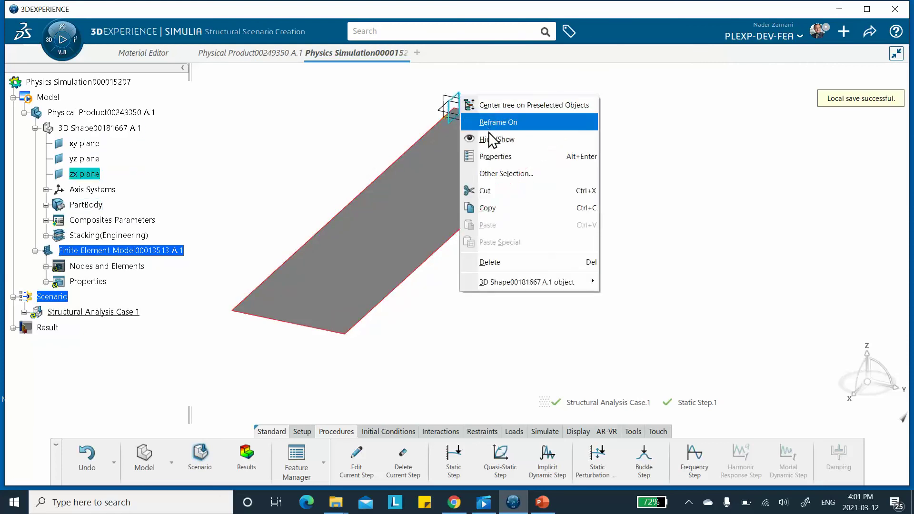
pyautogui.click(493, 137)
pyautogui.rightClick(459, 103)
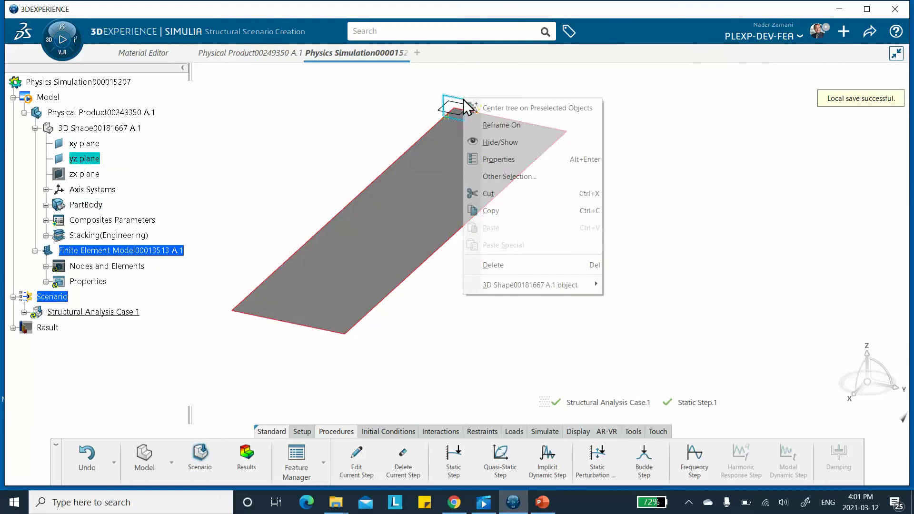
pyautogui.click(493, 142)
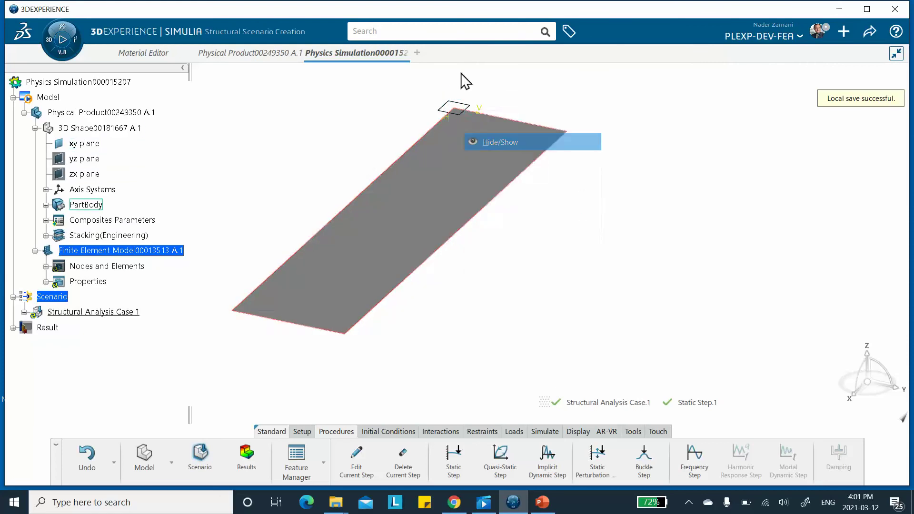
pyautogui.rightClick(444, 110)
pyautogui.click(477, 151)
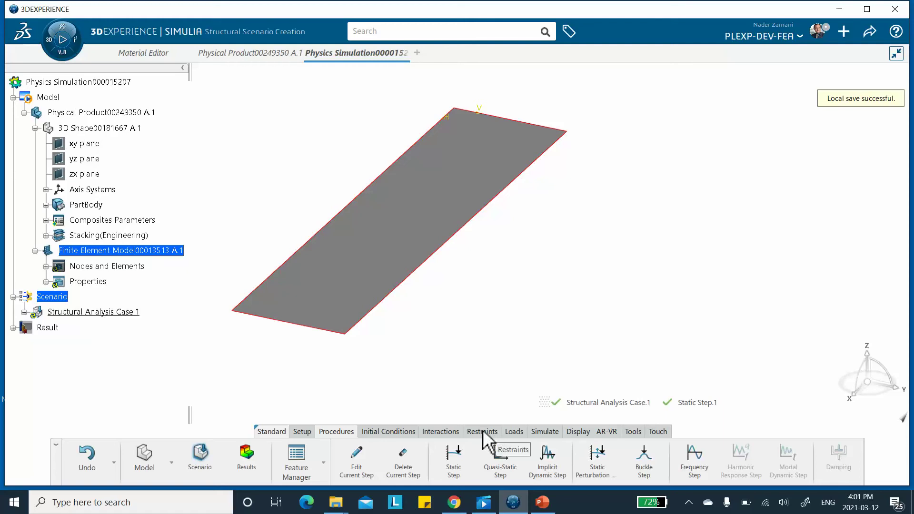
# Step: Start a shell edge load and move its dialog clear of the plate
pyautogui.click(513, 431)
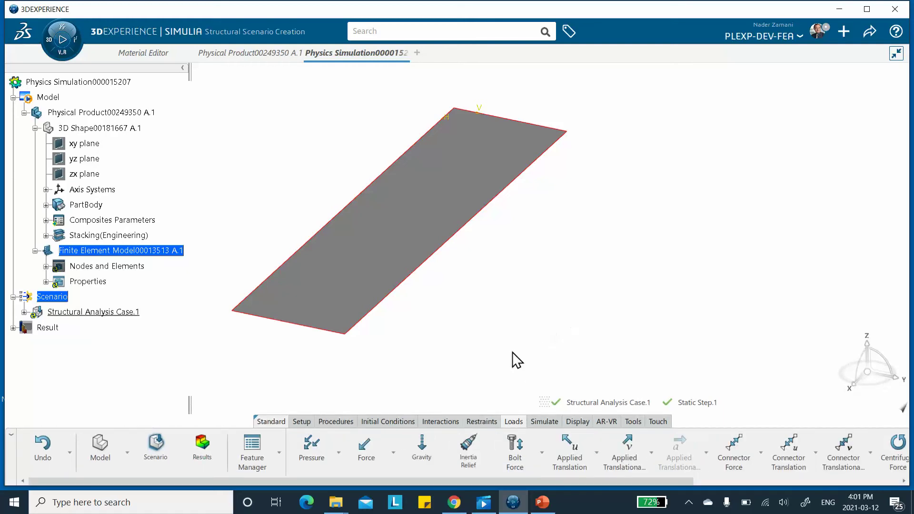
pyautogui.click(393, 460)
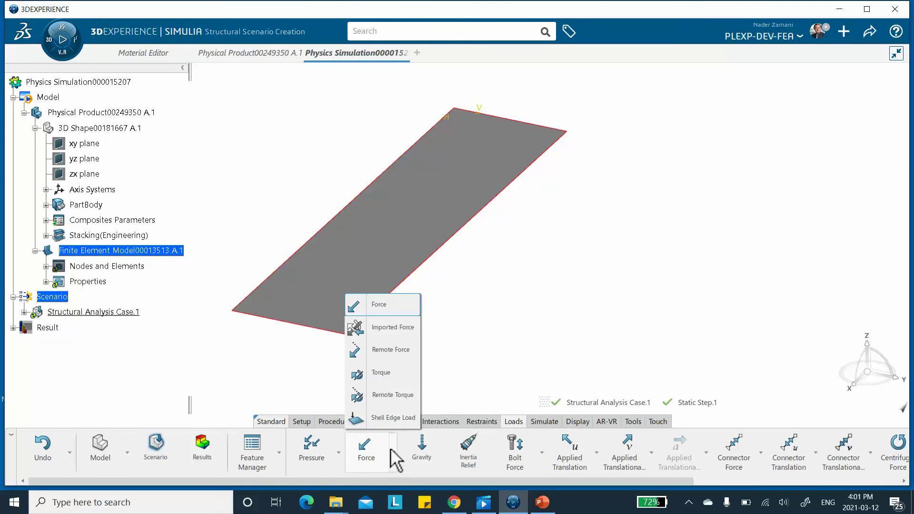
pyautogui.click(400, 419)
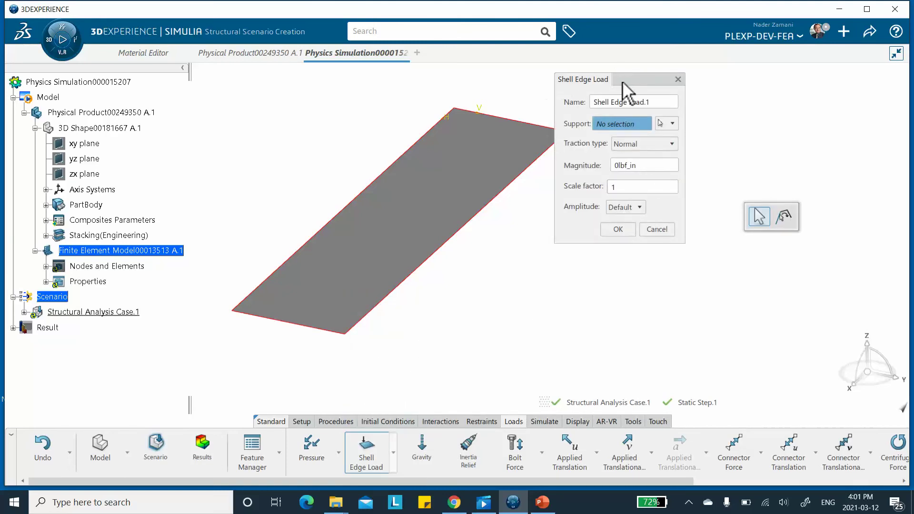
pyautogui.moveTo(624, 79); pyautogui.dragTo(681, 71)
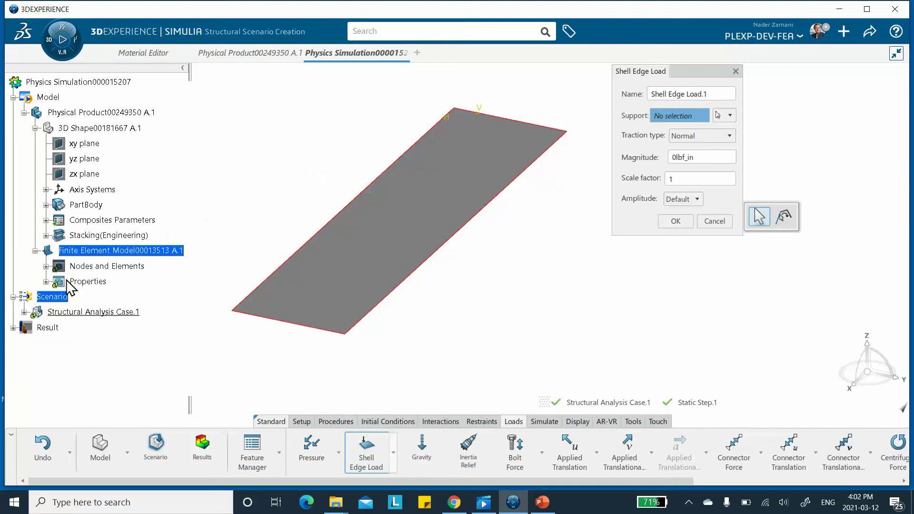
# Step: Hide Plies Group.1 and Sketch.1 so only the Fill.1 surface edges can be picked
pyautogui.click(45, 236)
pyautogui.rightClick(96, 250)
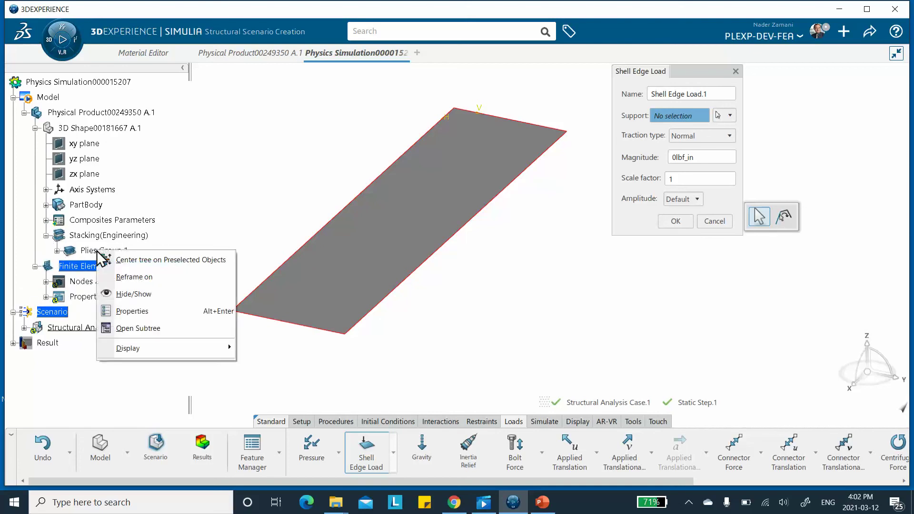
pyautogui.click(125, 293)
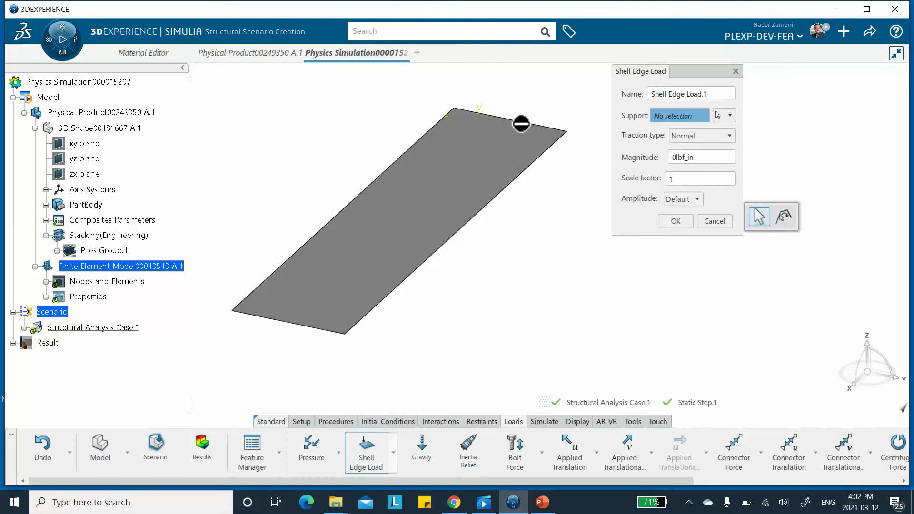
pyautogui.click(47, 206)
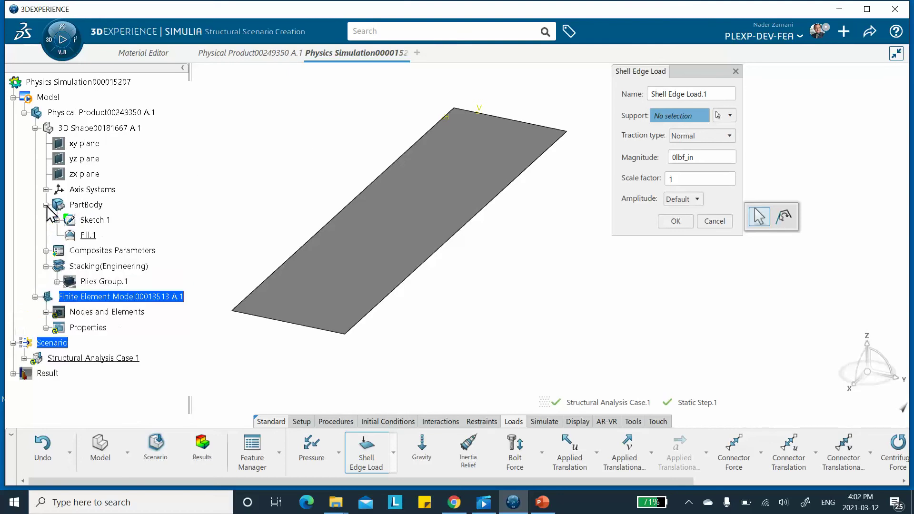
pyautogui.rightClick(98, 221)
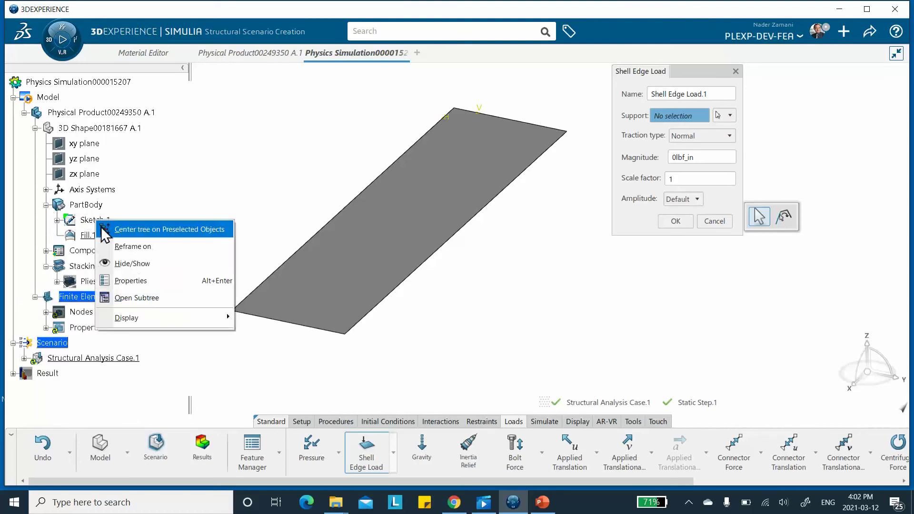
pyautogui.click(123, 262)
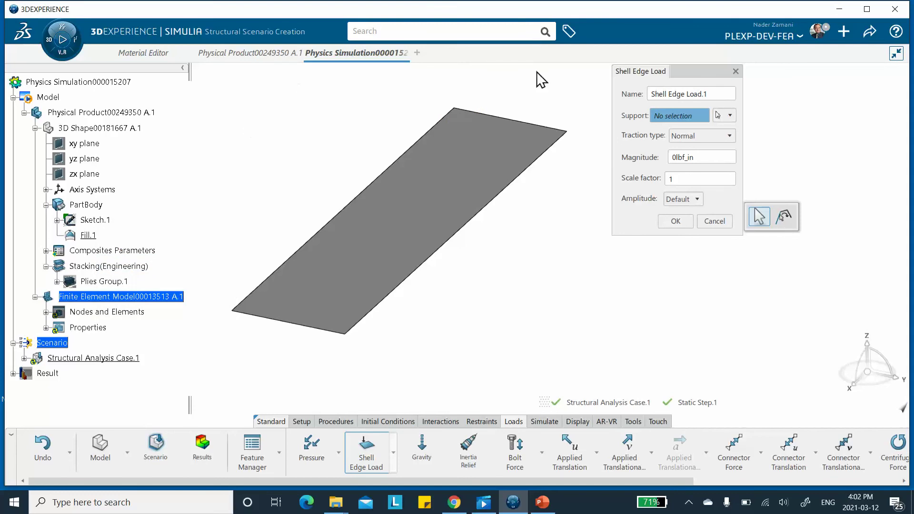
# Step: Apply the Normal shell edge load to the plate's far short edge with a magnitude of -1000 lbf_in
pyautogui.click(532, 125)
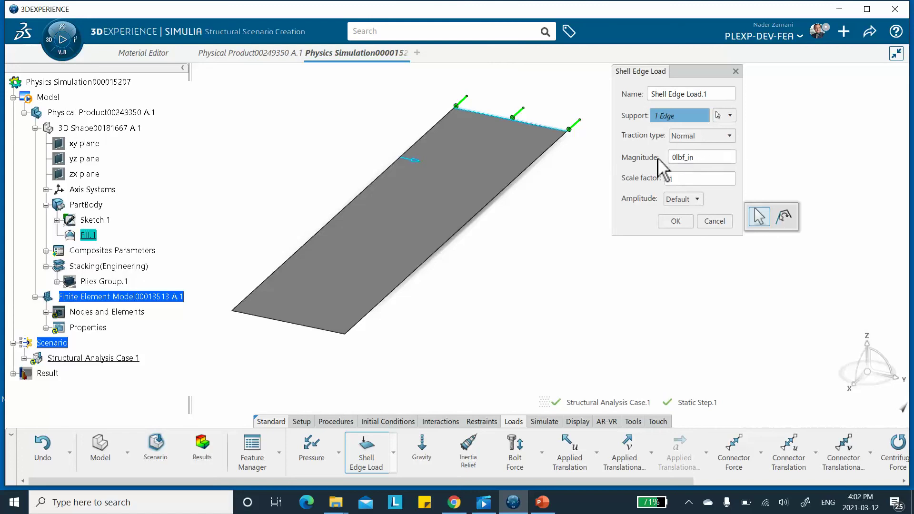
pyautogui.click(703, 156)
pyautogui.write('-1000')
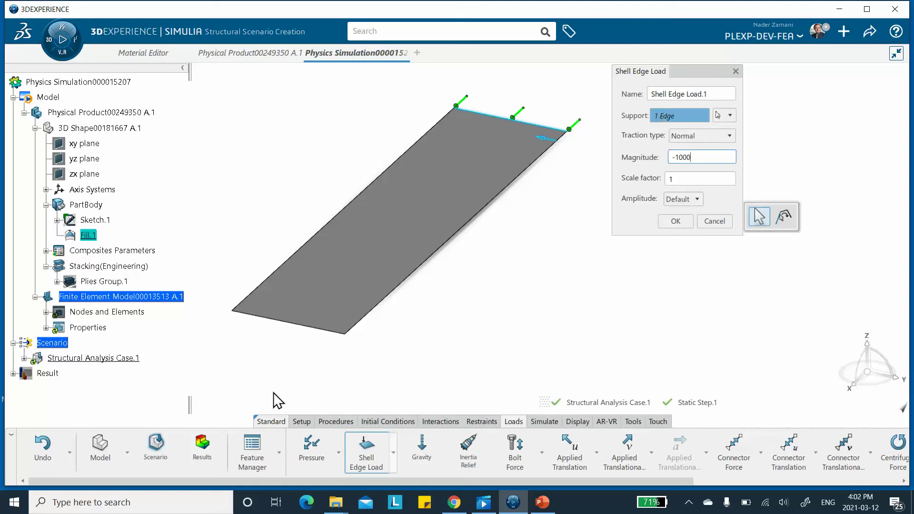
pyautogui.click(682, 178)
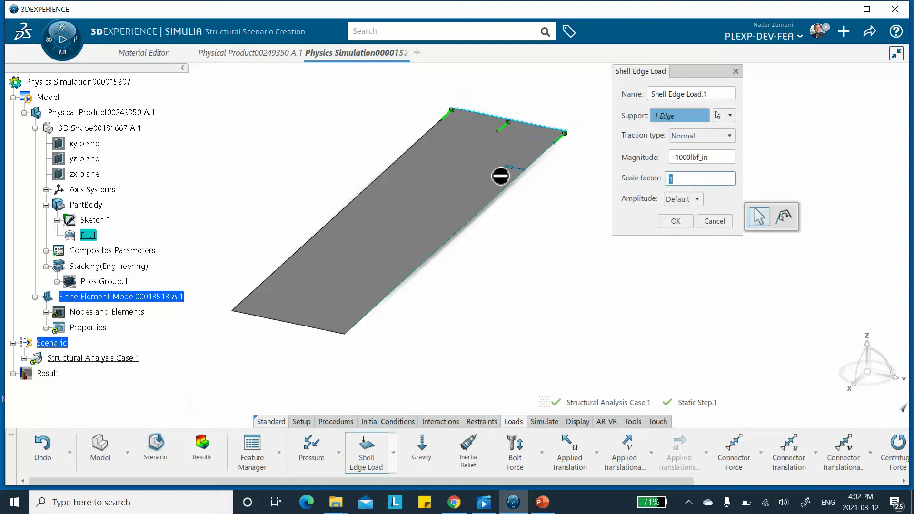
# Step: Add the plate's opposite short edge to the shell edge load's support and accept the load
pyautogui.moveTo(496, 147); pyautogui.dragTo(377, 262, button='middle')
pyautogui.click(397, 275)
pyautogui.moveTo(477, 264); pyautogui.dragTo(341, 265, button='middle')
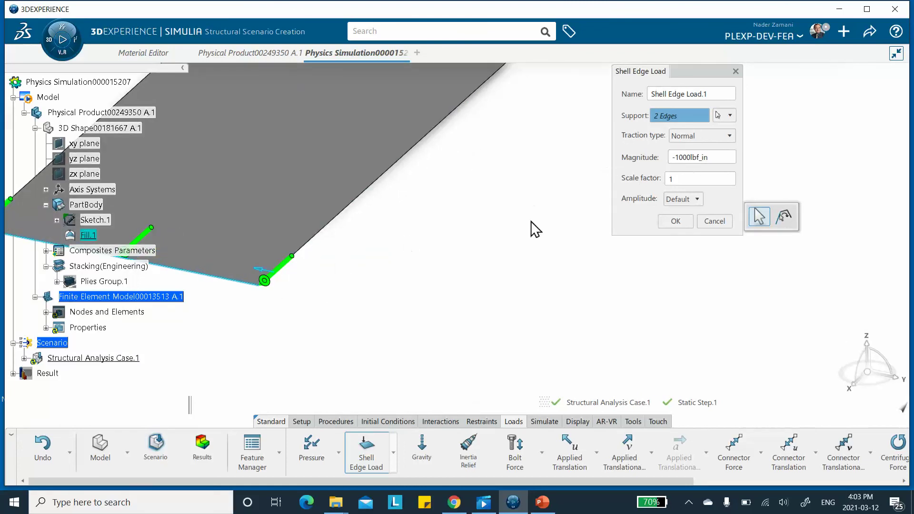
pyautogui.moveTo(261, 245); pyautogui.dragTo(376, 245, button='middle')
pyautogui.moveTo(445, 189); pyautogui.dragTo(467, 234, button='middle')
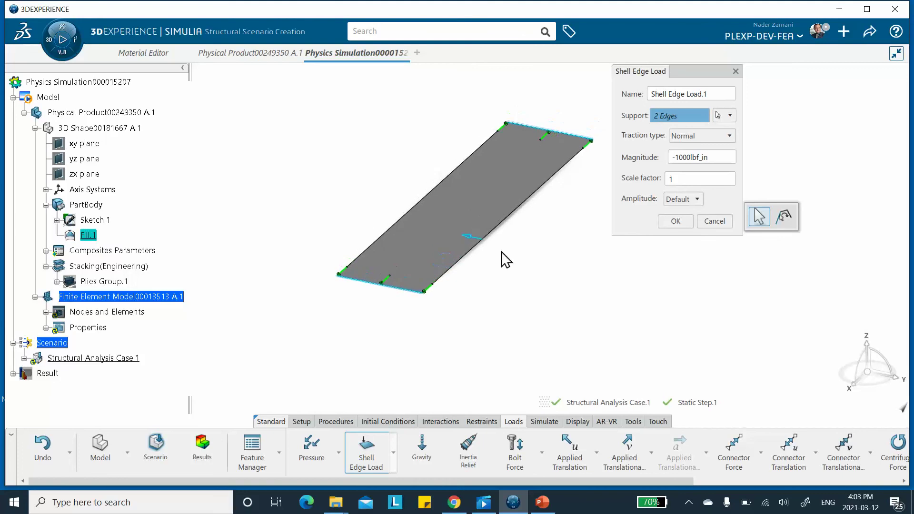
pyautogui.click(676, 221)
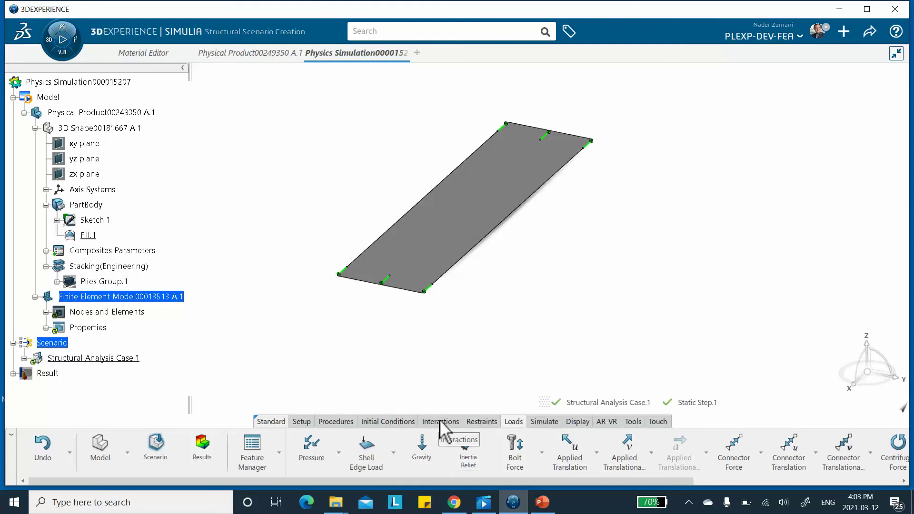
# Step: Consult the {1,2,3} Rule slide in PowerPoint for the corner restraints and return to the 3DEXPERIENCE simulation
pyautogui.click(474, 421)
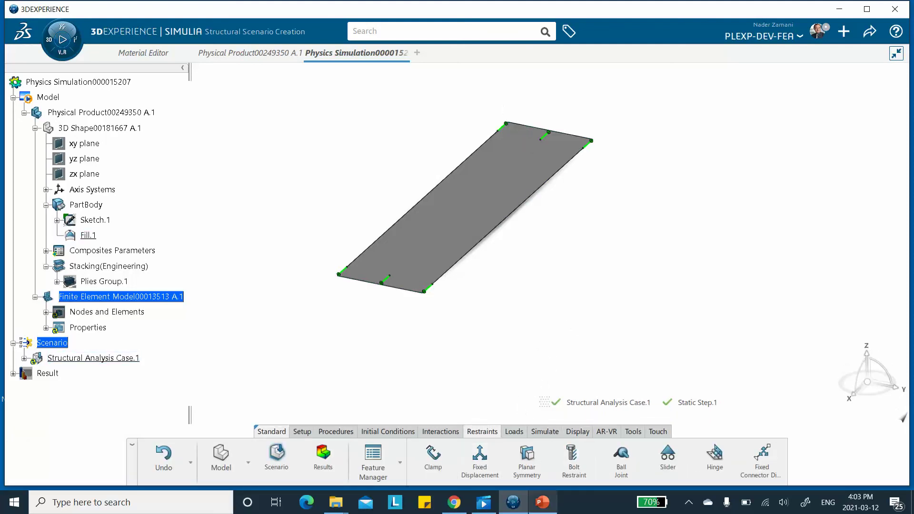
pyautogui.click(542, 504)
pyautogui.click(101, 356)
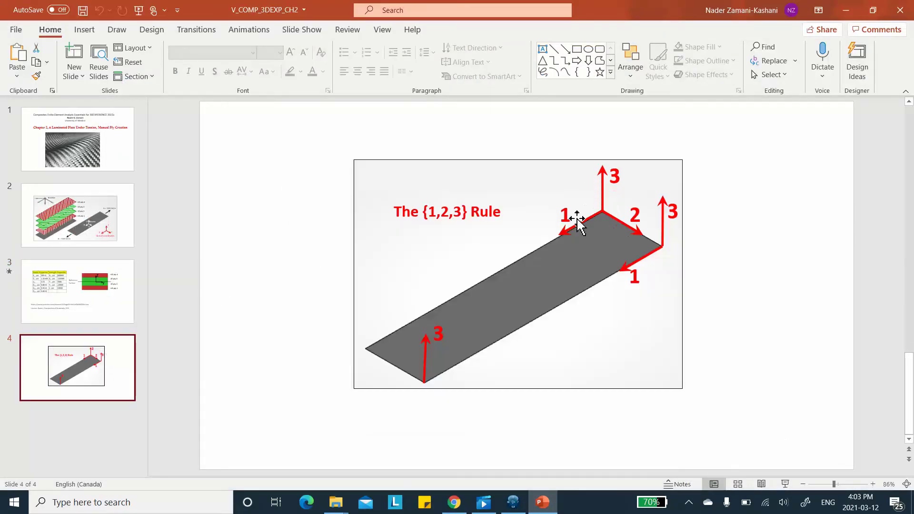
pyautogui.click(845, 8)
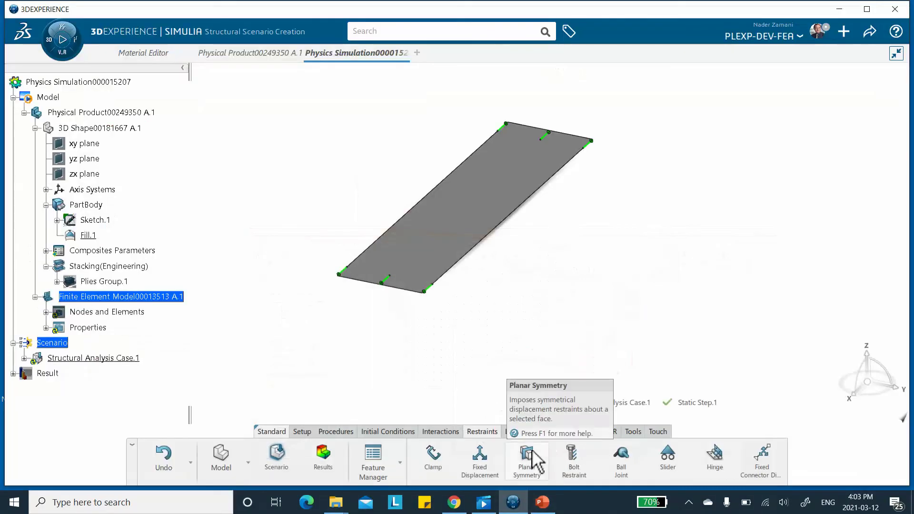
# Step: Start a fixed displacement restraint and hide the shell edge load symbols on the plate
pyautogui.click(480, 457)
pyautogui.moveTo(576, 339); pyautogui.dragTo(488, 415, button='middle')
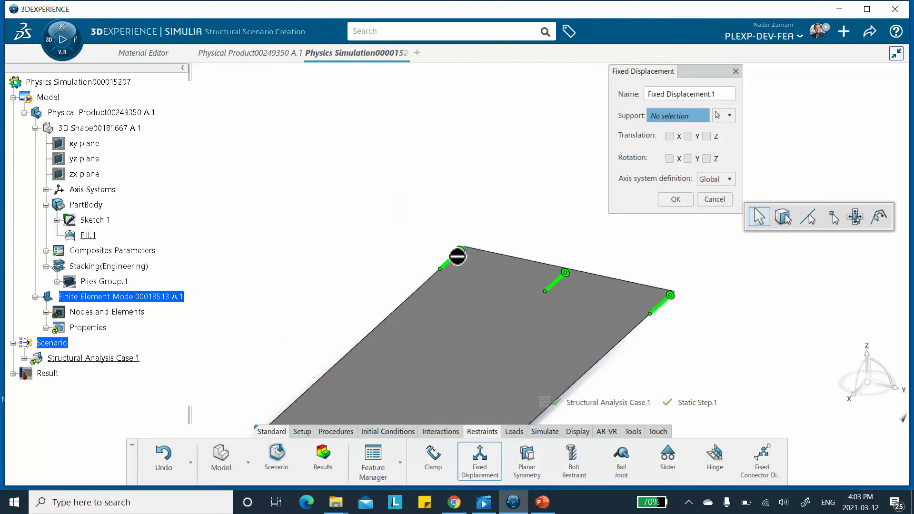
pyautogui.rightClick(564, 274)
pyautogui.click(588, 318)
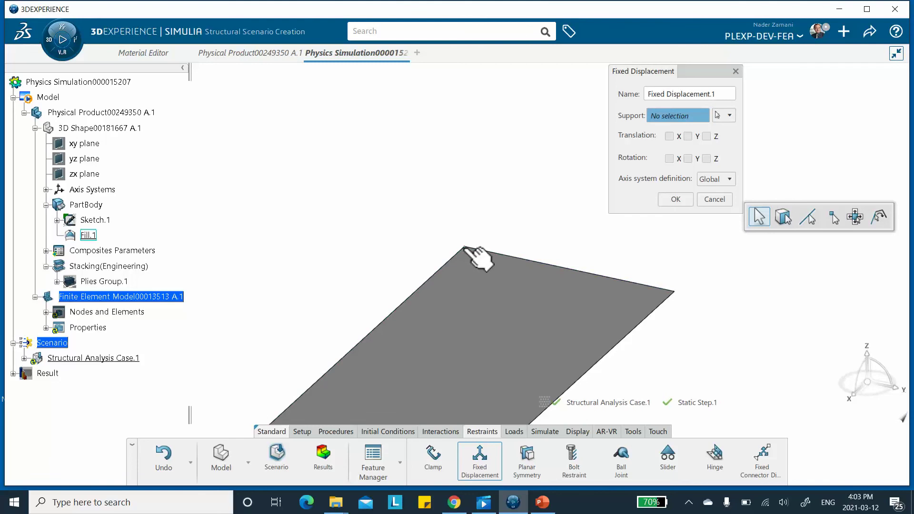
# Step: Fix the X, Y and Z translations at one corner of the plate's far short edge
pyautogui.click(464, 247)
pyautogui.moveTo(556, 190); pyautogui.dragTo(447, 118, button='middle')
pyautogui.click(669, 137)
pyautogui.click(687, 137)
pyautogui.click(706, 137)
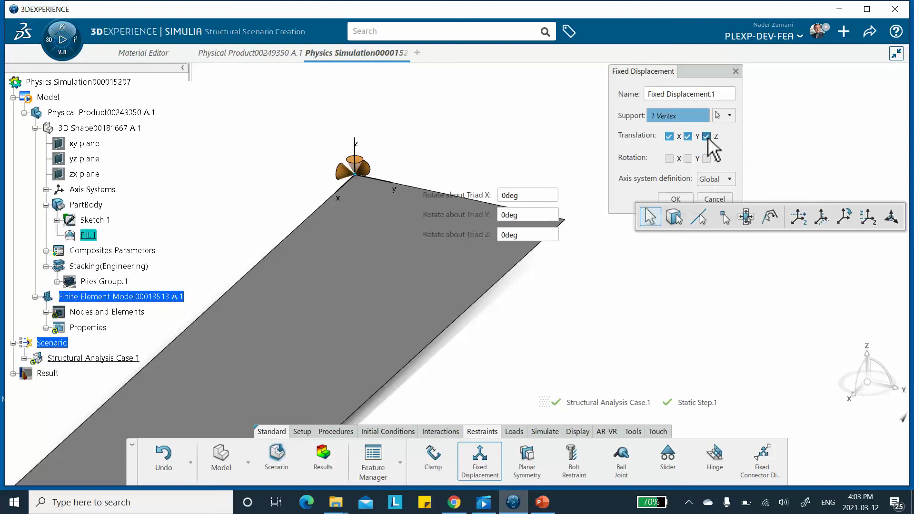
pyautogui.click(676, 200)
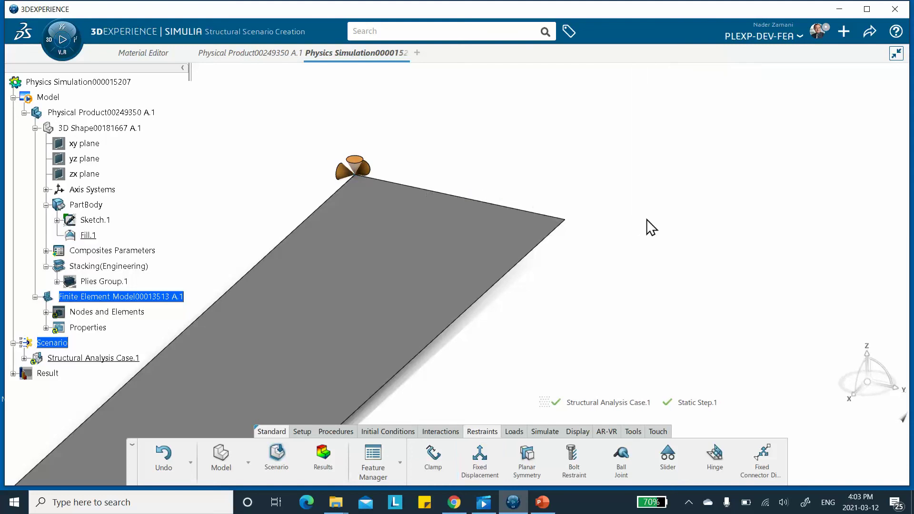
# Step: Add a second fixed displacement restraining X and Z translation at the other corner of the far short edge
pyautogui.click(480, 458)
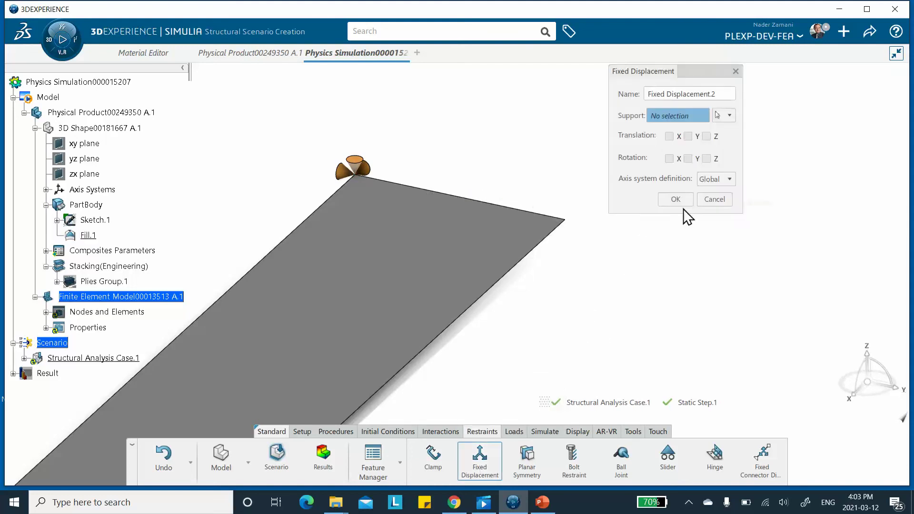
pyautogui.click(566, 219)
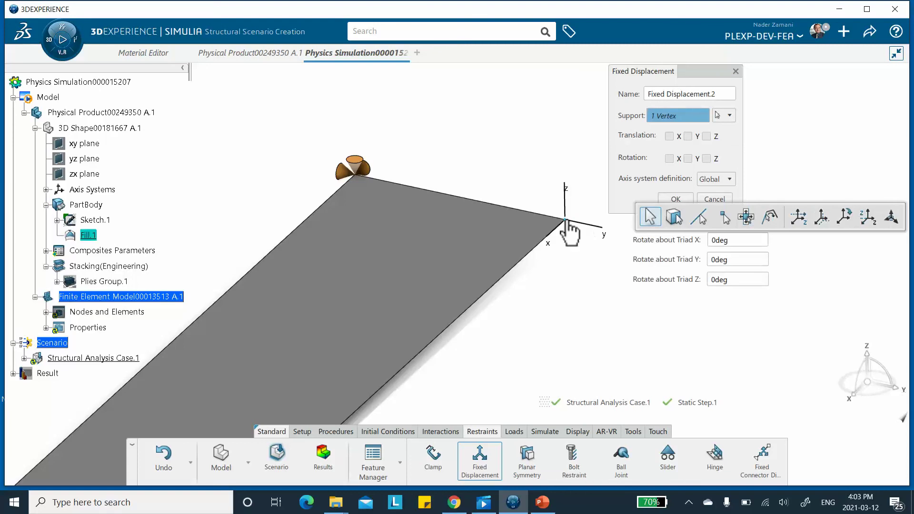
pyautogui.click(669, 136)
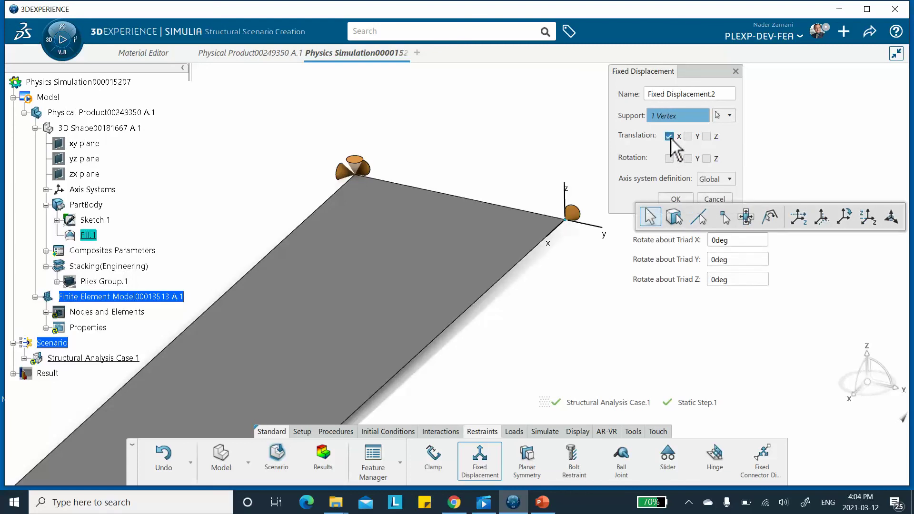
pyautogui.click(707, 136)
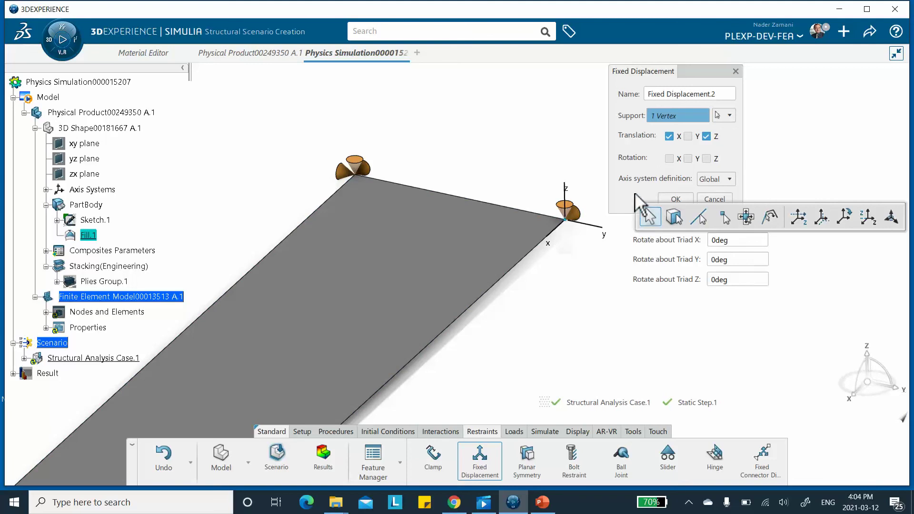
pyautogui.click(686, 78)
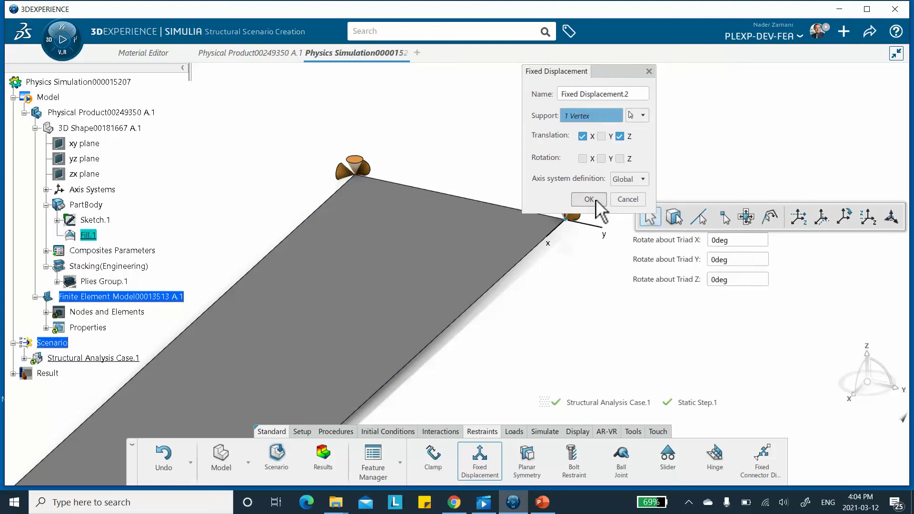
pyautogui.press('Return')
# Step: Add a third fixed displacement restraining only Z translation at the near end corner on the same long edge as the second restraint
pyautogui.moveTo(479, 161); pyautogui.dragTo(469, 305, button='middle')
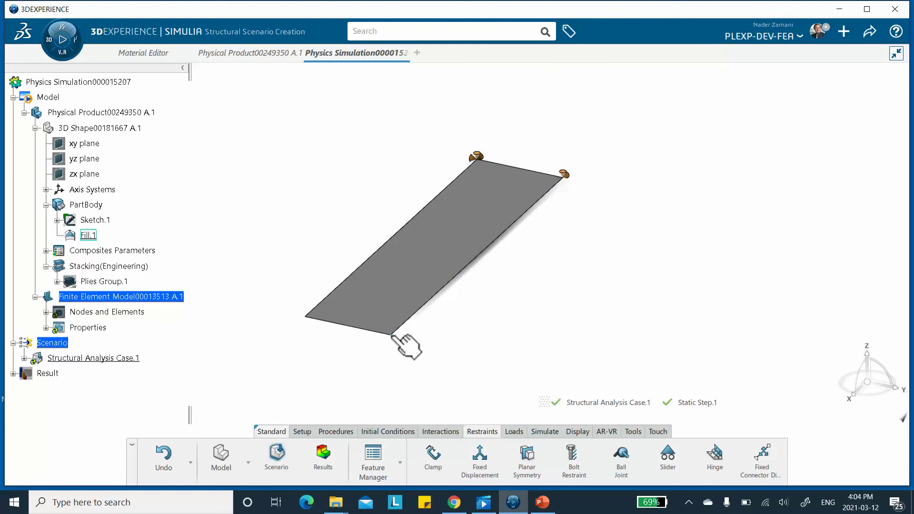
pyautogui.click(480, 456)
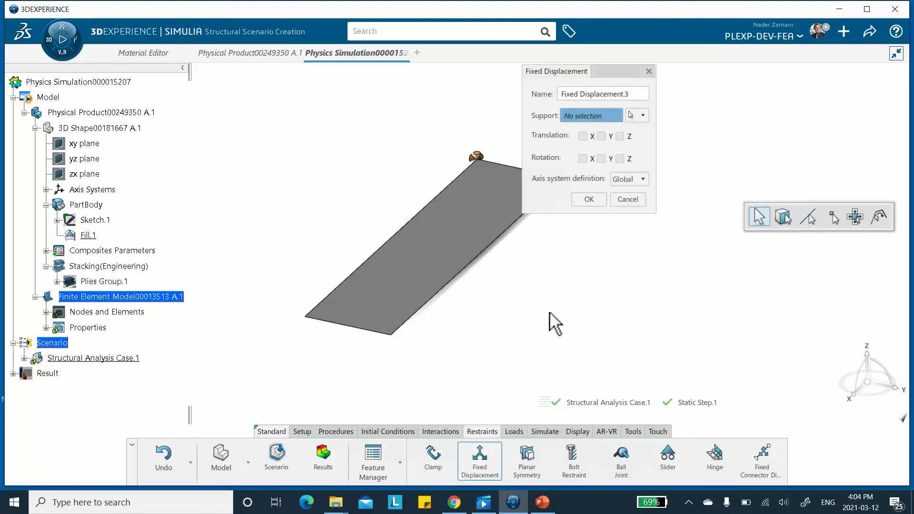
pyautogui.click(620, 136)
pyautogui.click(395, 337)
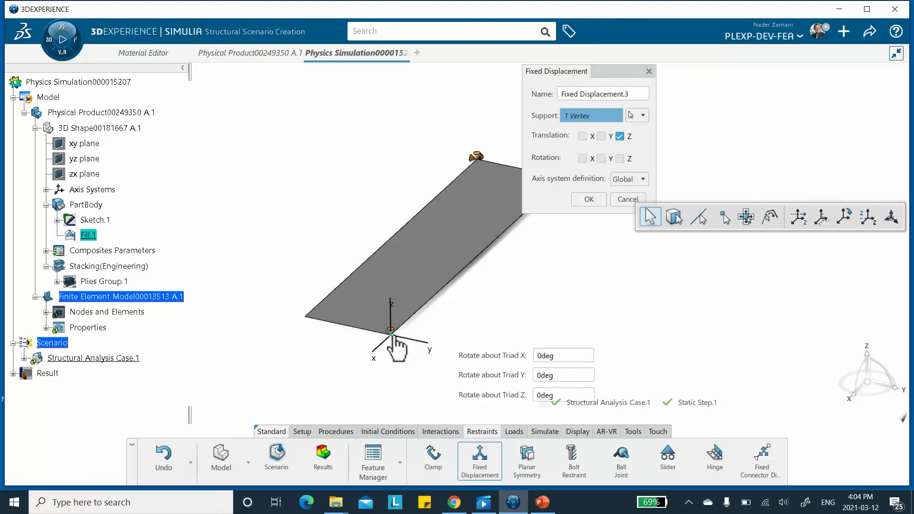
pyautogui.click(593, 200)
pyautogui.moveTo(596, 208); pyautogui.dragTo(496, 275, button='middle')
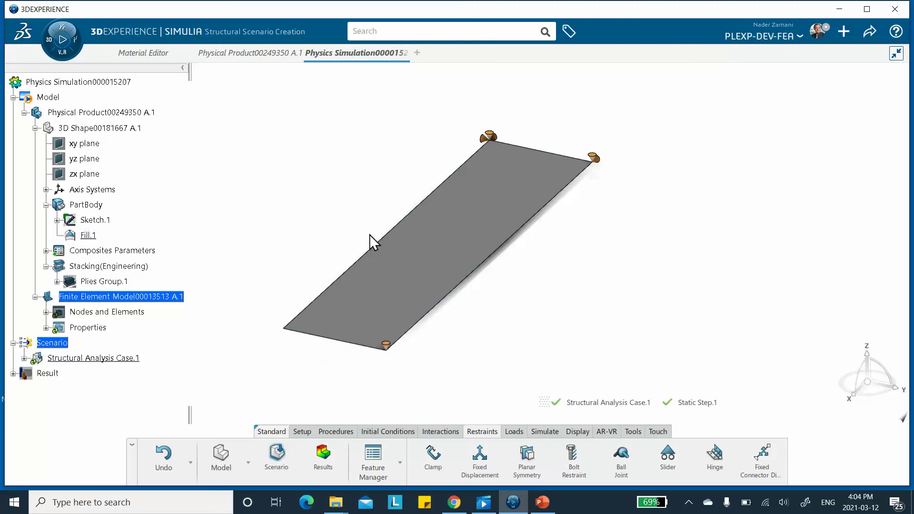
pyautogui.moveTo(496, 383); pyautogui.dragTo(490, 384, button='middle')
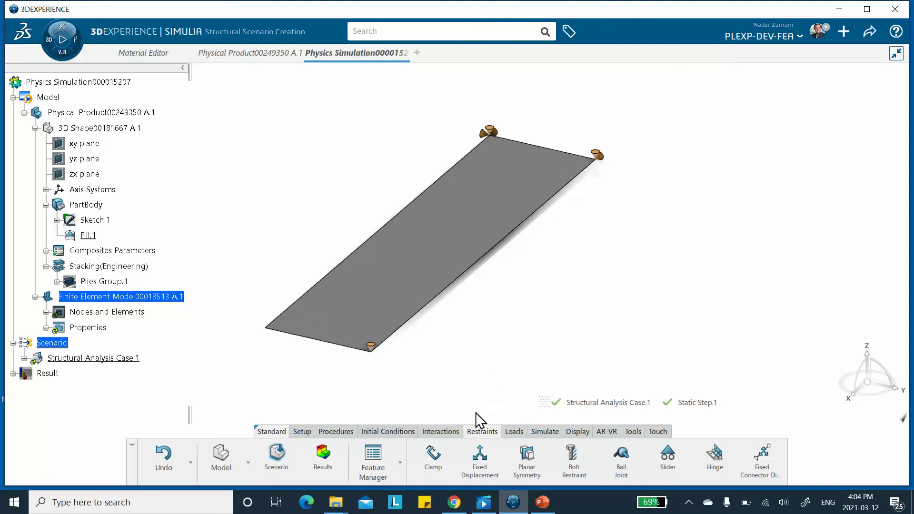
# Step: Create a new simulation output request with the mesh part Surface Quad Mesh.1 as its support
pyautogui.click(544, 430)
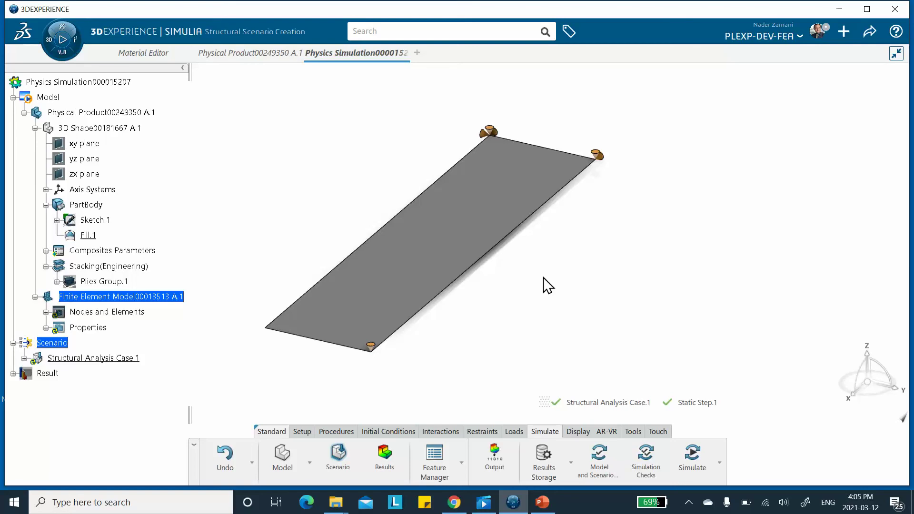
pyautogui.moveTo(580, 264); pyautogui.dragTo(561, 268, button='middle')
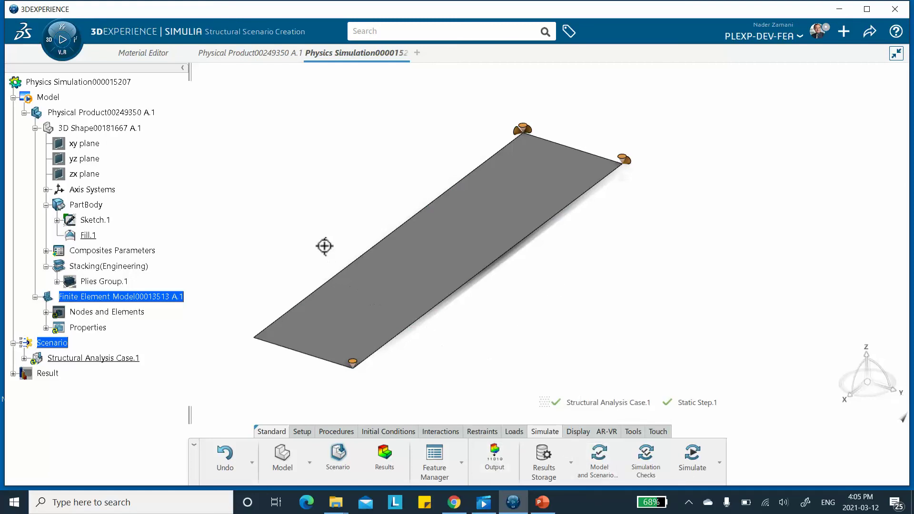
pyautogui.moveTo(328, 248); pyautogui.dragTo(332, 243, button='middle')
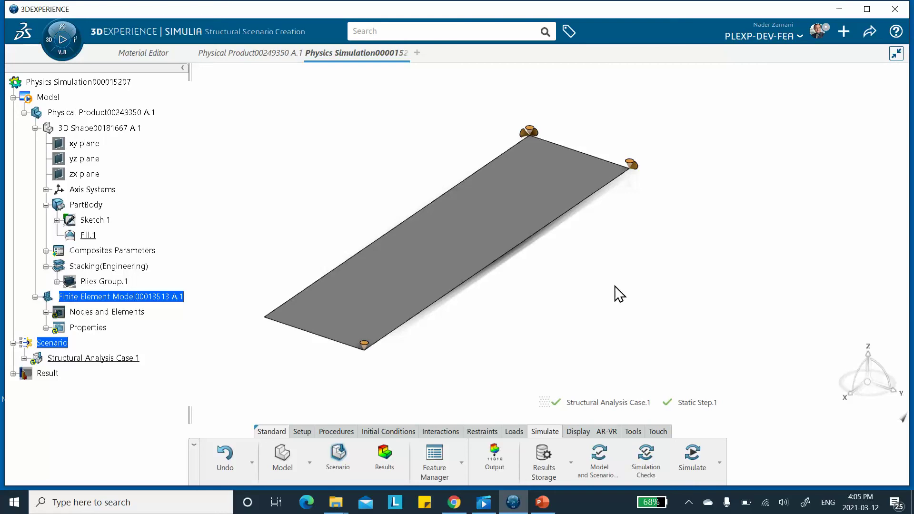
pyautogui.click(488, 459)
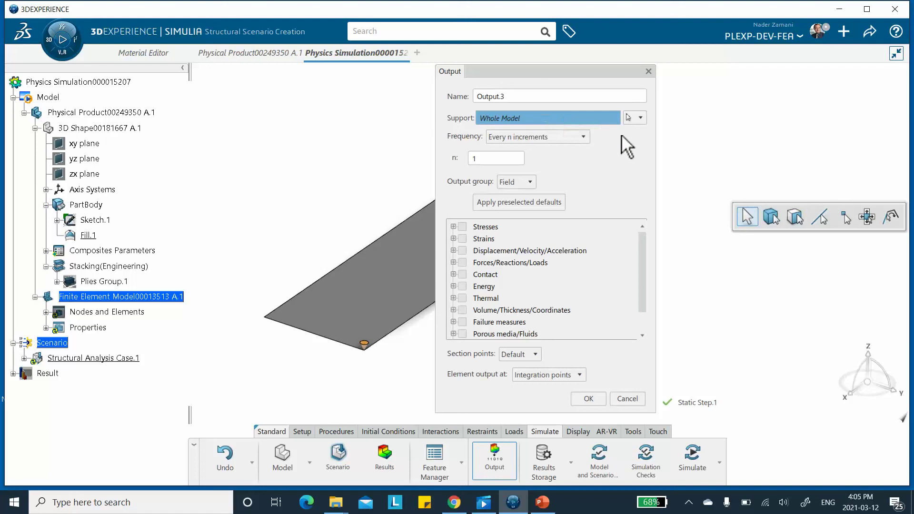
pyautogui.click(641, 118)
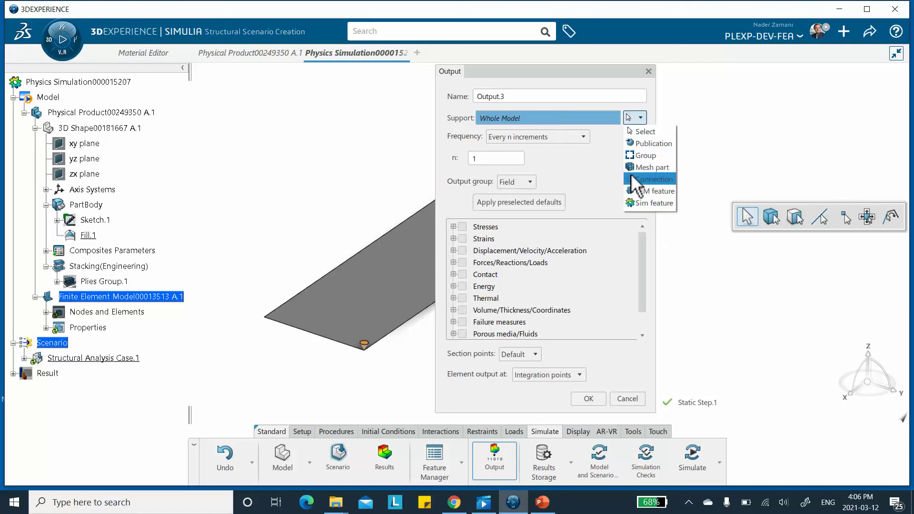
pyautogui.click(652, 167)
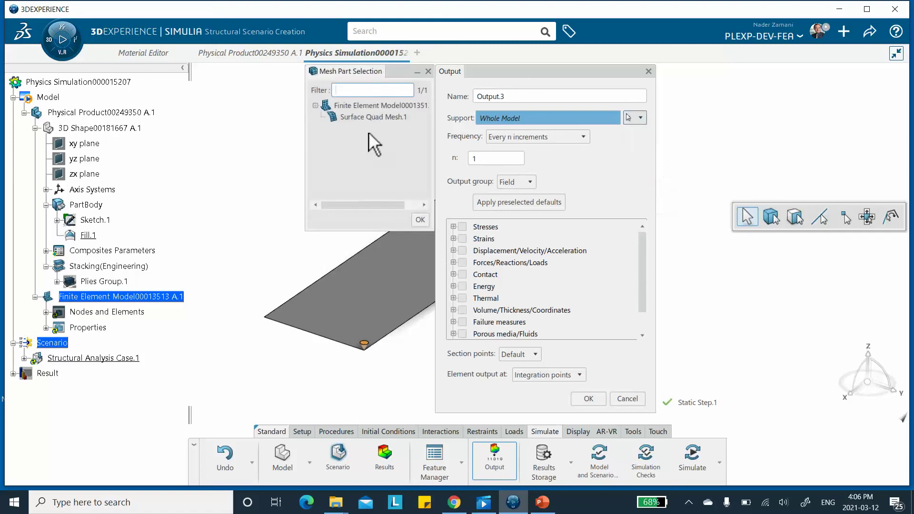
pyautogui.click(364, 119)
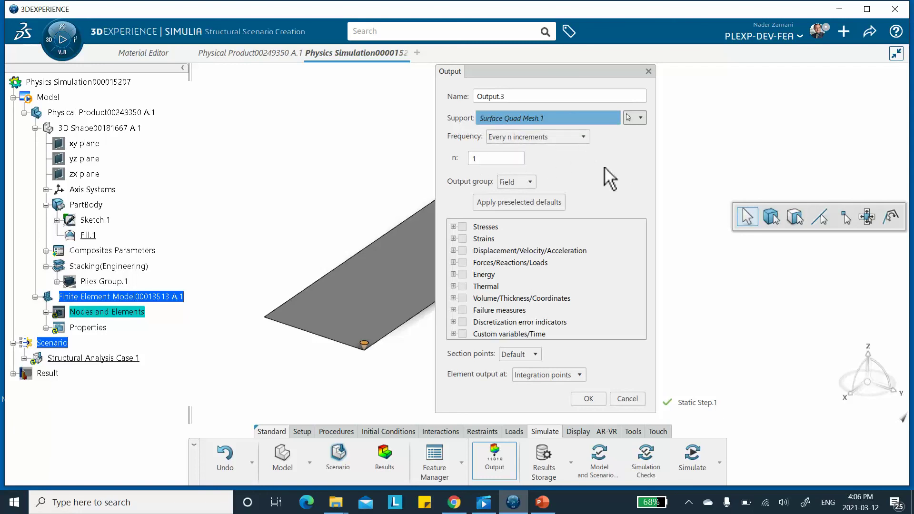
# Step: Select only S, Stress components from the Stresses output group, leaving out TSHR and MISESMAX
pyautogui.click(453, 227)
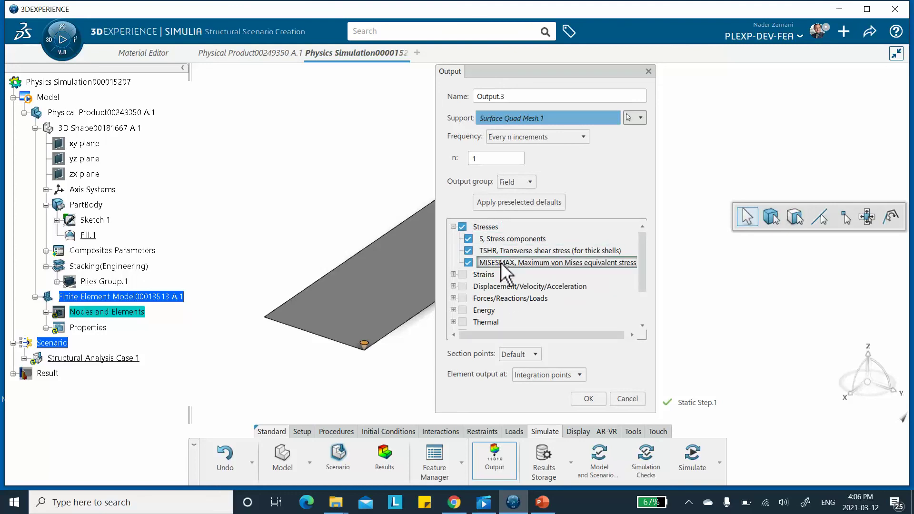
pyautogui.click(468, 250)
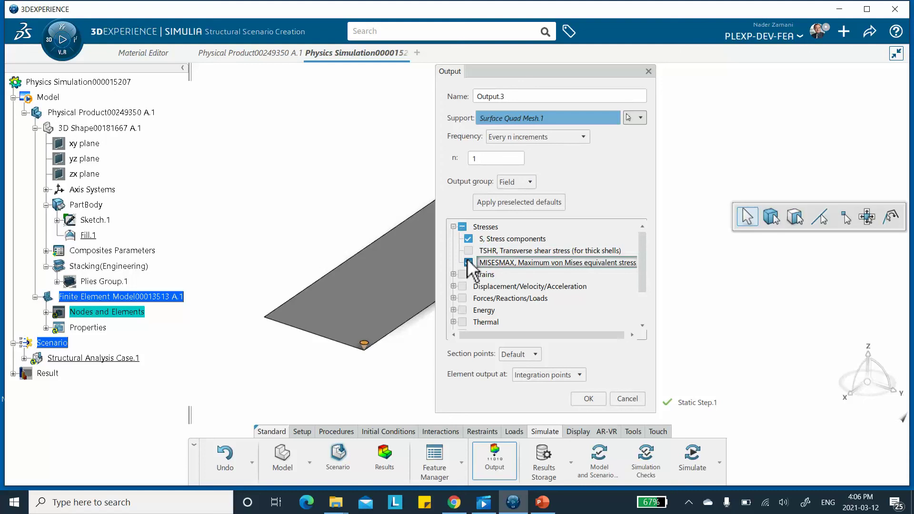
pyautogui.click(468, 262)
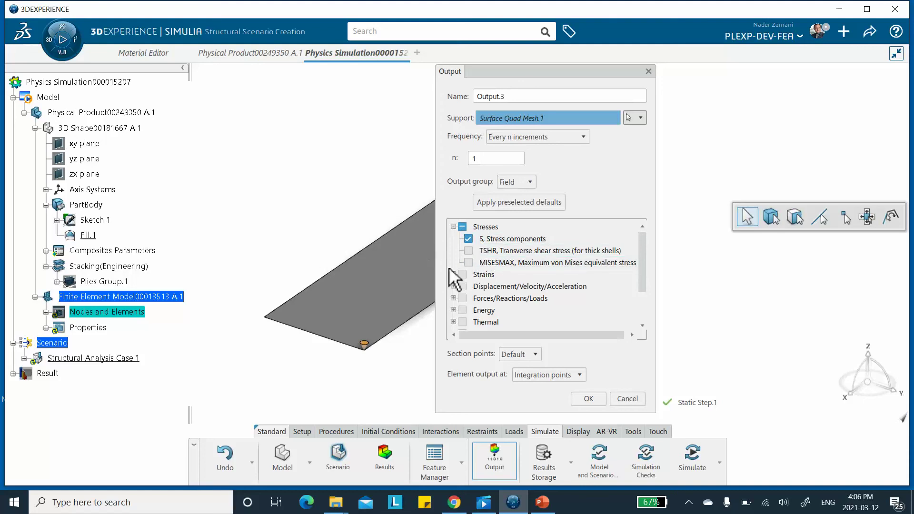
# Step: Add the TSAIH, TSAIW, MSTRN and MSTRS failure measures to the output request
pyautogui.moveTo(641, 248); pyautogui.dragTo(644, 270)
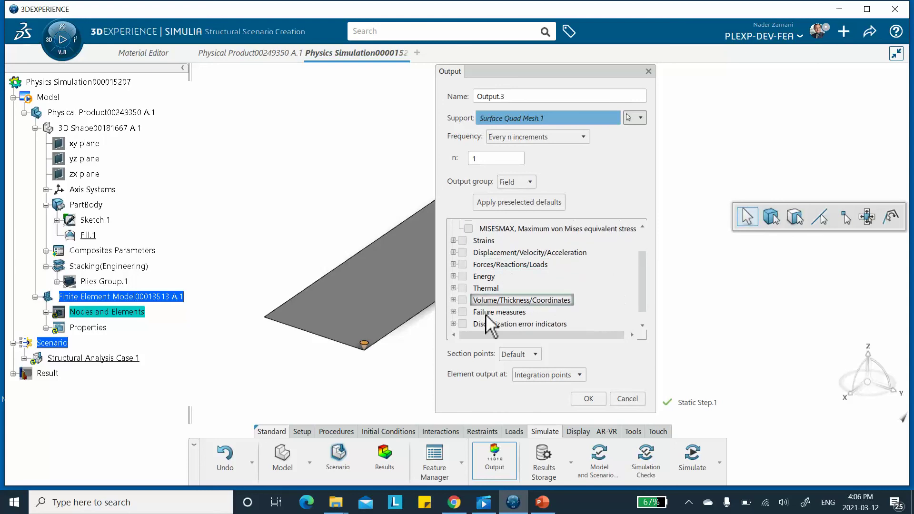
pyautogui.click(454, 312)
pyautogui.scroll(-1, 548, 283)
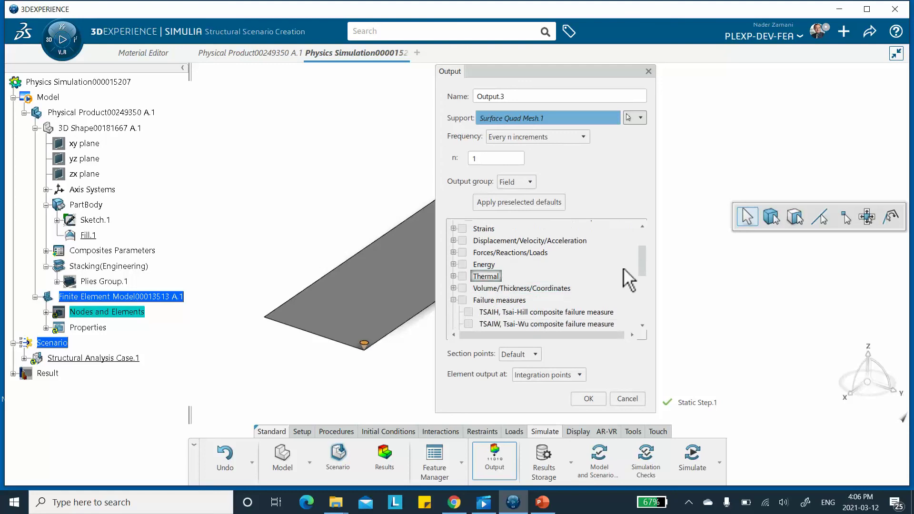
pyautogui.moveTo(645, 261); pyautogui.dragTo(649, 276)
pyautogui.click(469, 275)
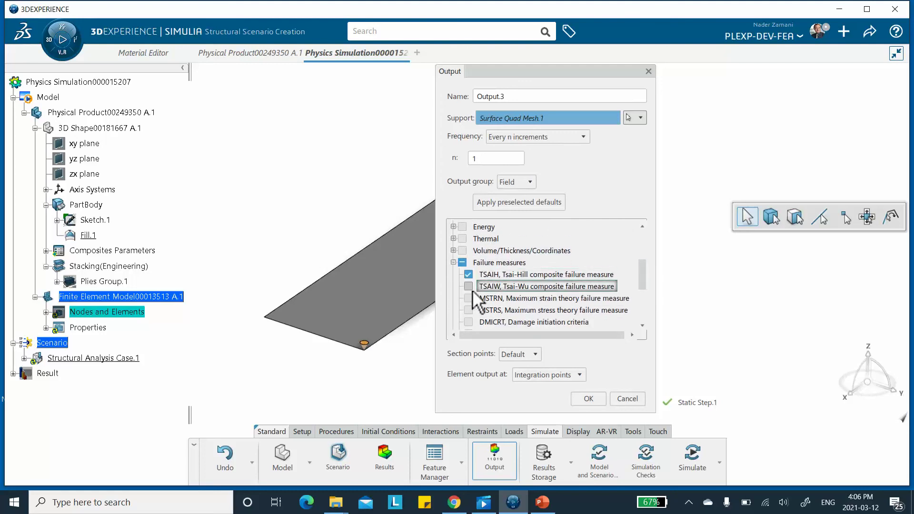
pyautogui.click(468, 287)
pyautogui.click(469, 299)
pyautogui.click(469, 310)
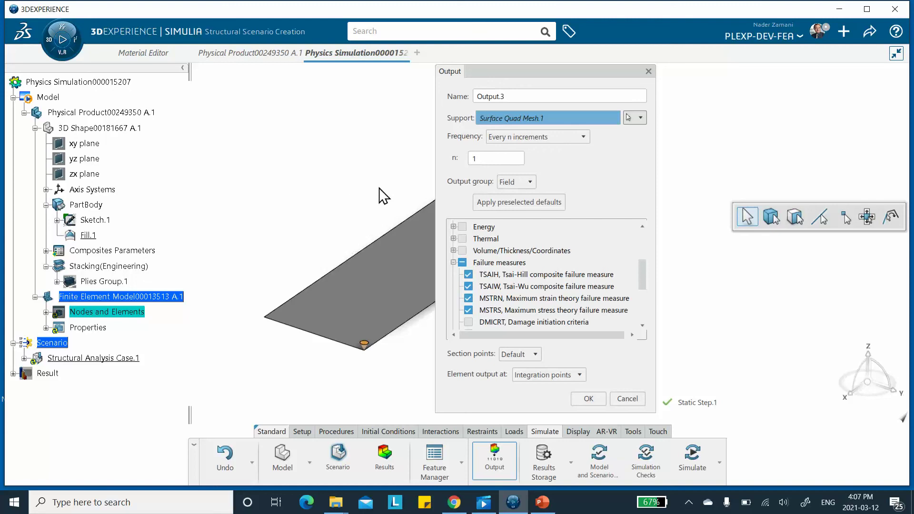
# Step: Set the output section points to By Layer with Top, Middle and Bottom, keep element output at integration points, and confirm the request
pyautogui.click(580, 376)
pyautogui.click(580, 375)
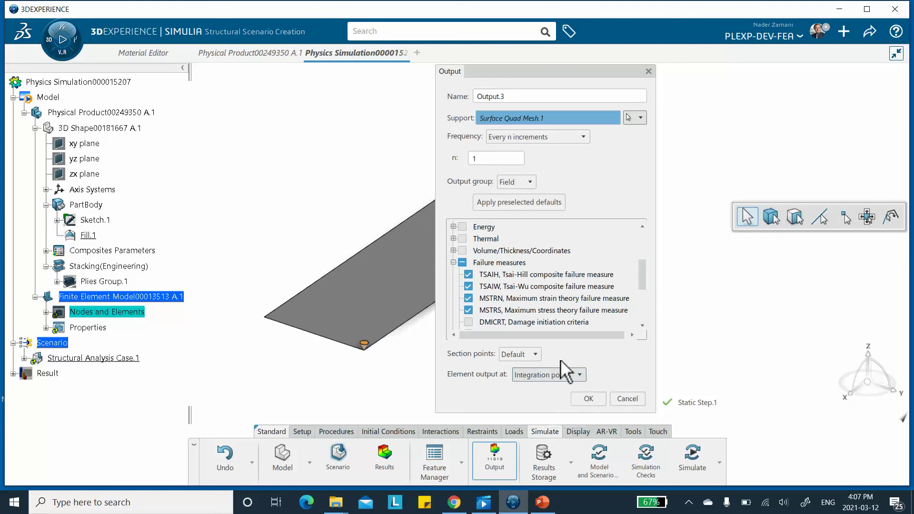
pyautogui.click(534, 355)
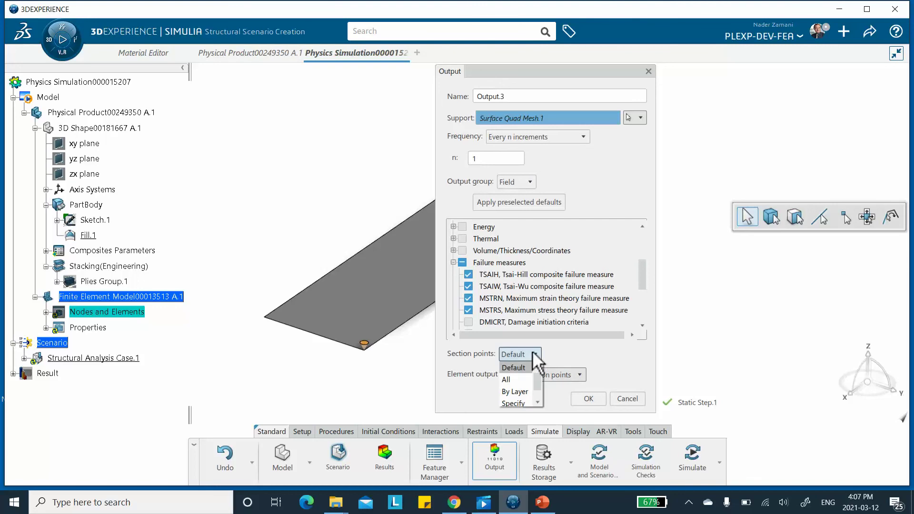
pyautogui.click(516, 392)
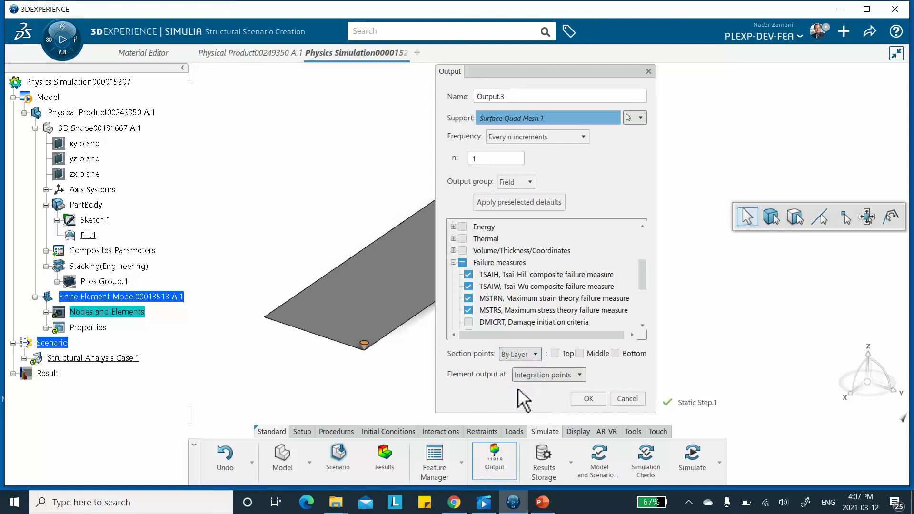
pyautogui.click(554, 354)
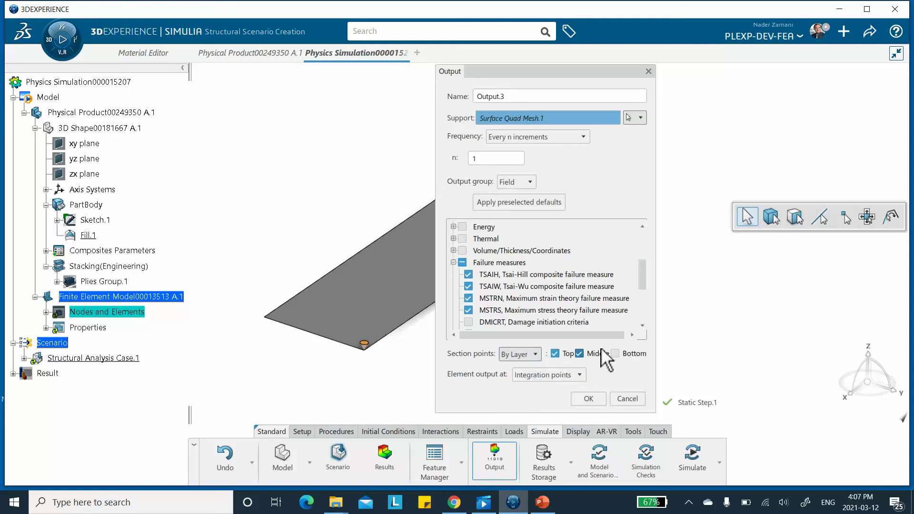
pyautogui.click(614, 353)
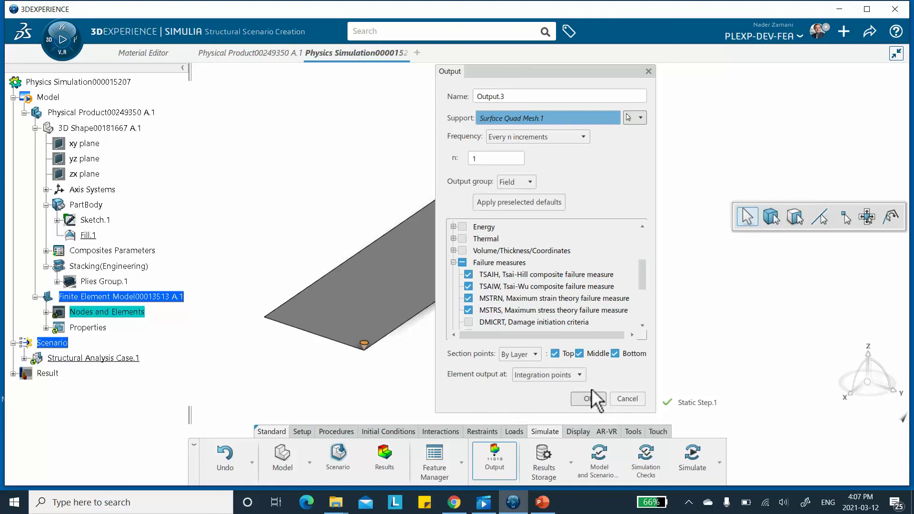
pyautogui.click(580, 376)
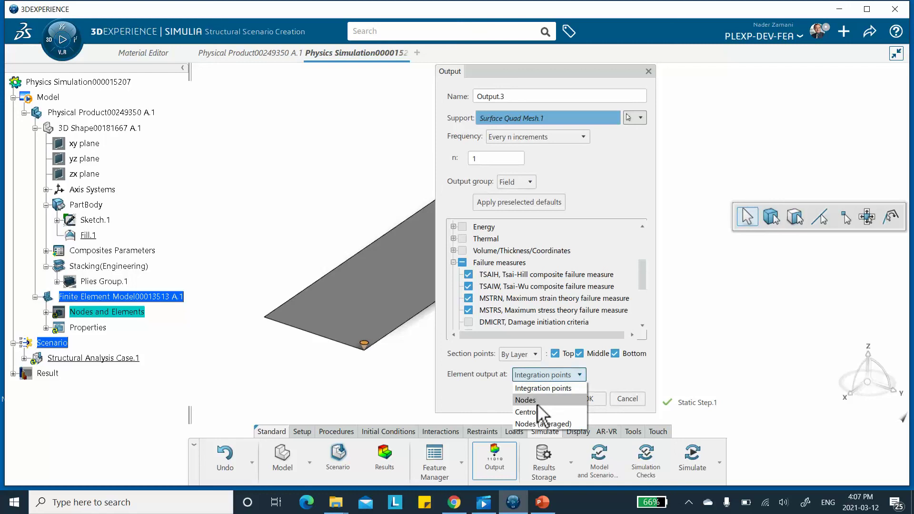
pyautogui.click(694, 378)
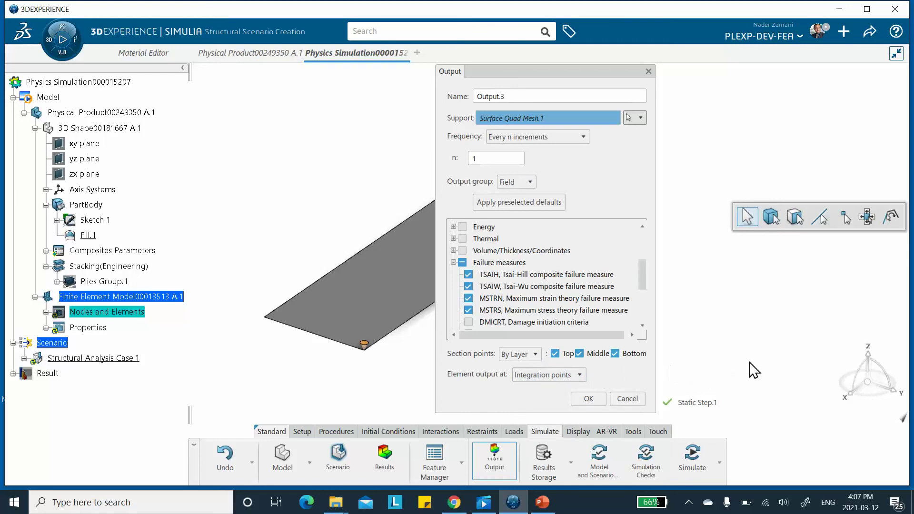
pyautogui.click(589, 399)
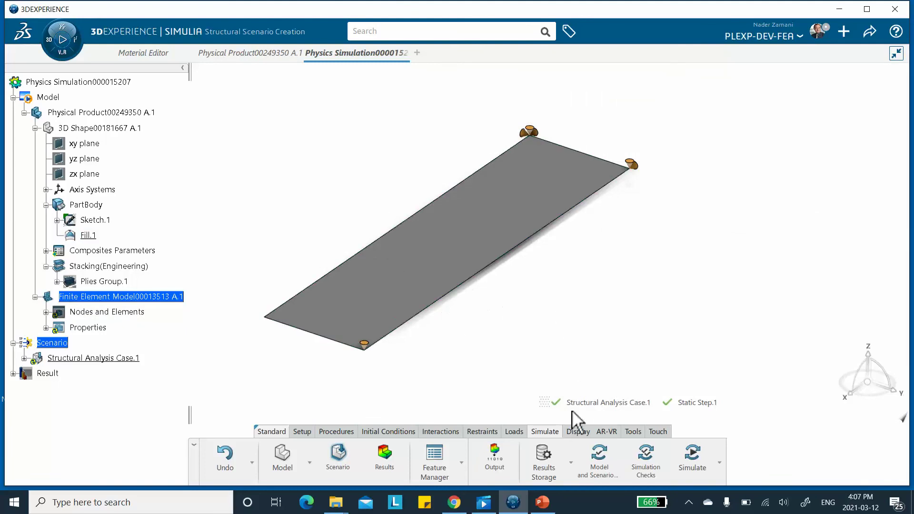
# Step: Run the model and scenario checks, followed by the simulation checks using Local interactive with 4 cores
pyautogui.click(599, 459)
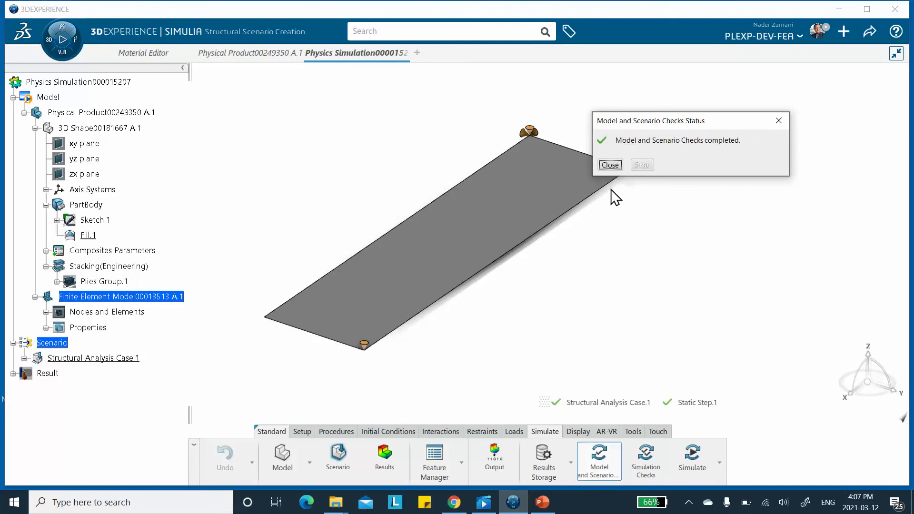
pyautogui.click(611, 165)
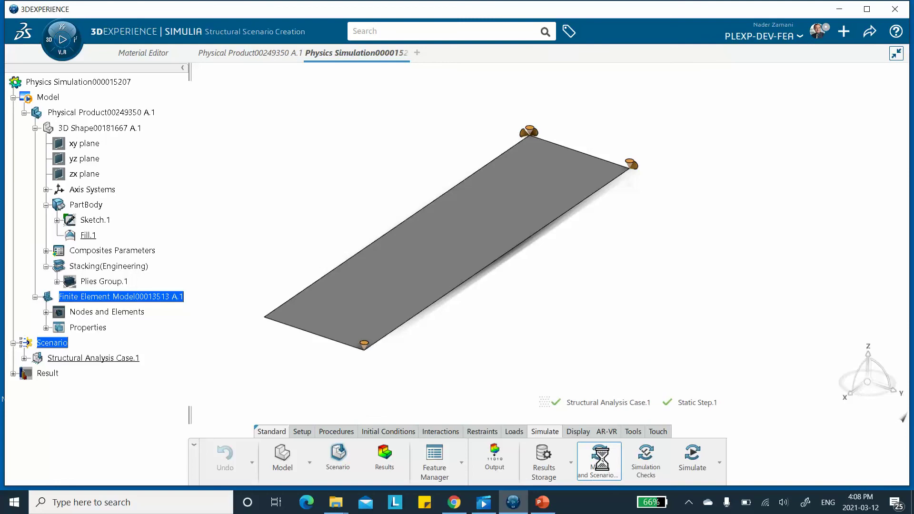
pyautogui.click(645, 457)
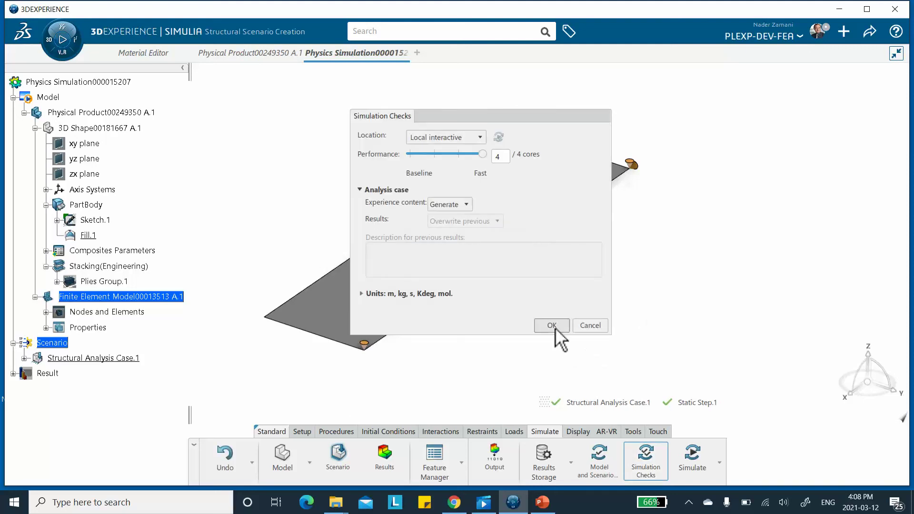
pyautogui.click(554, 325)
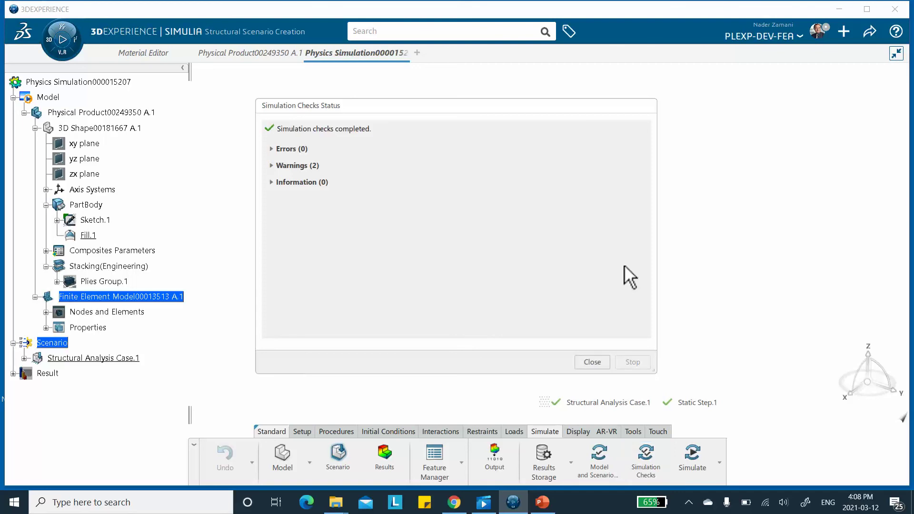
pyautogui.click(593, 362)
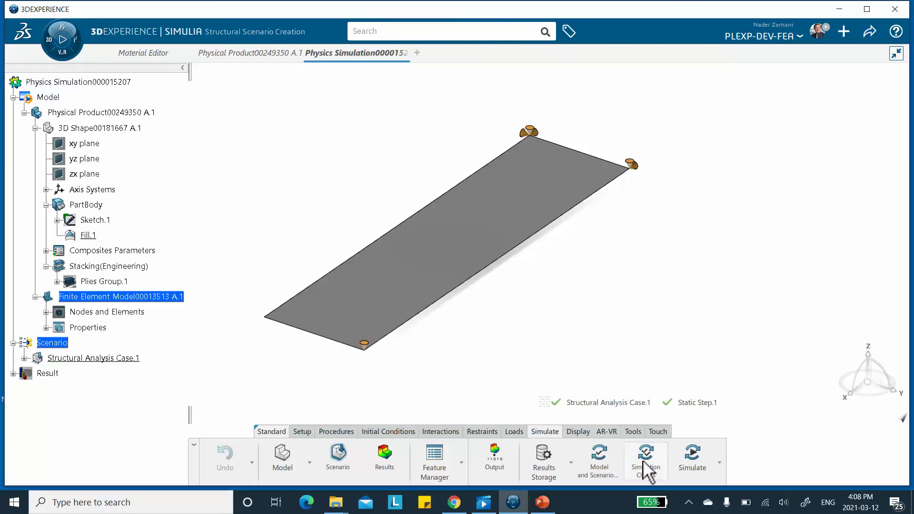
# Step: Run the structural simulation, check its iterations while it solves, and close the status report on completion
pyautogui.click(692, 458)
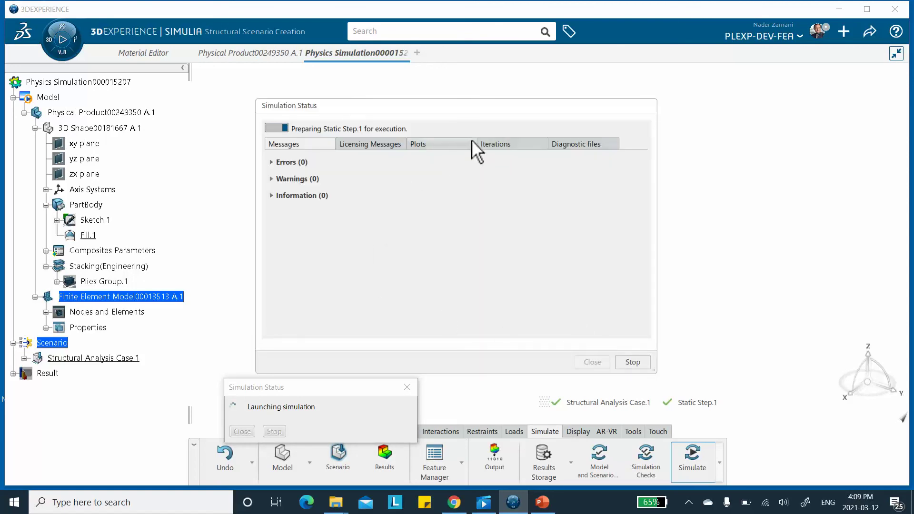
pyautogui.click(498, 145)
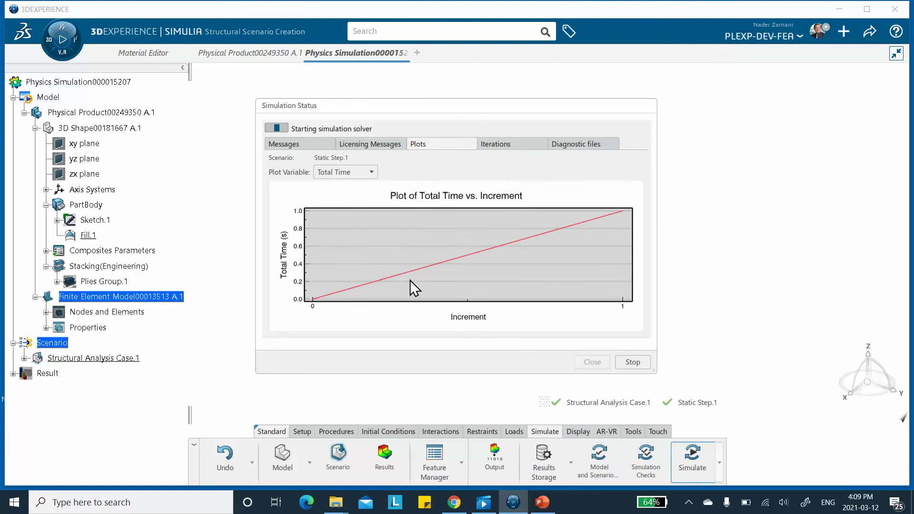
pyautogui.click(496, 145)
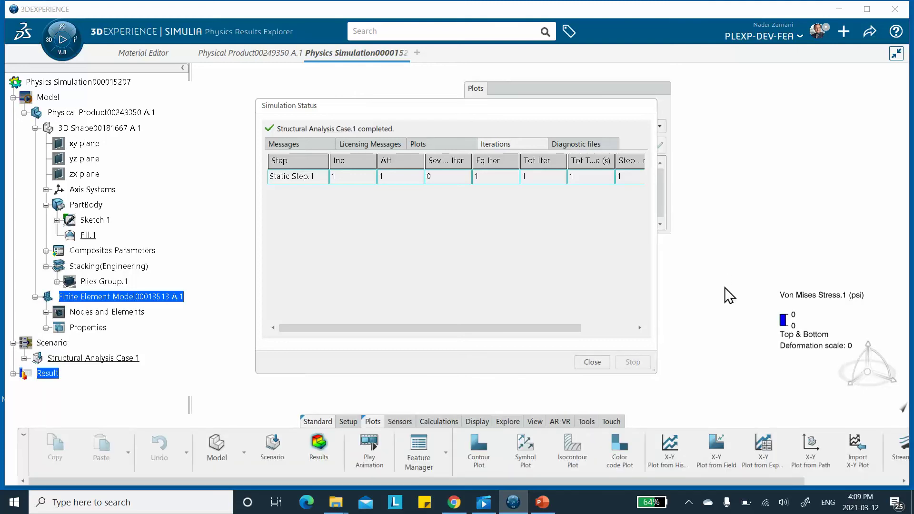
pyautogui.click(593, 362)
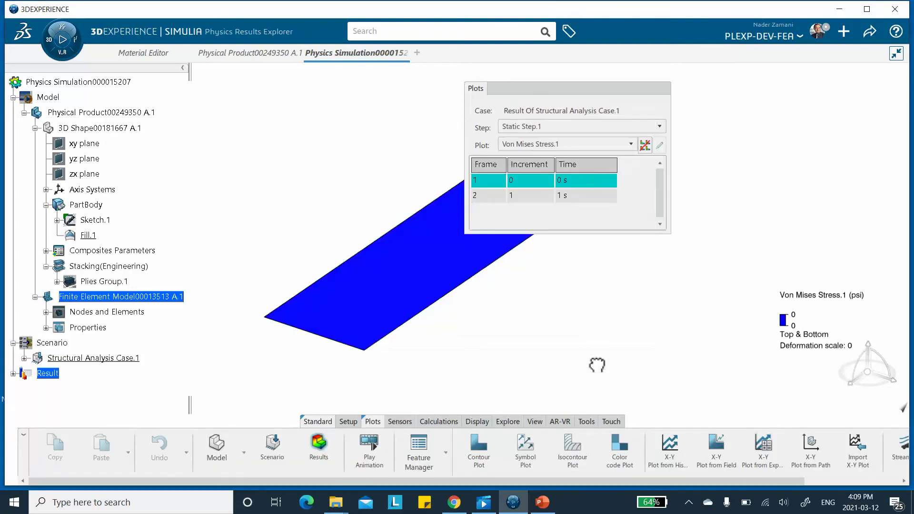
# Step: Show the Static Step.1 results at frame 2 (1 s) and switch from Von Mises Stress.1 to the Displacement.1 plot
pyautogui.moveTo(590, 87); pyautogui.dragTo(773, 92)
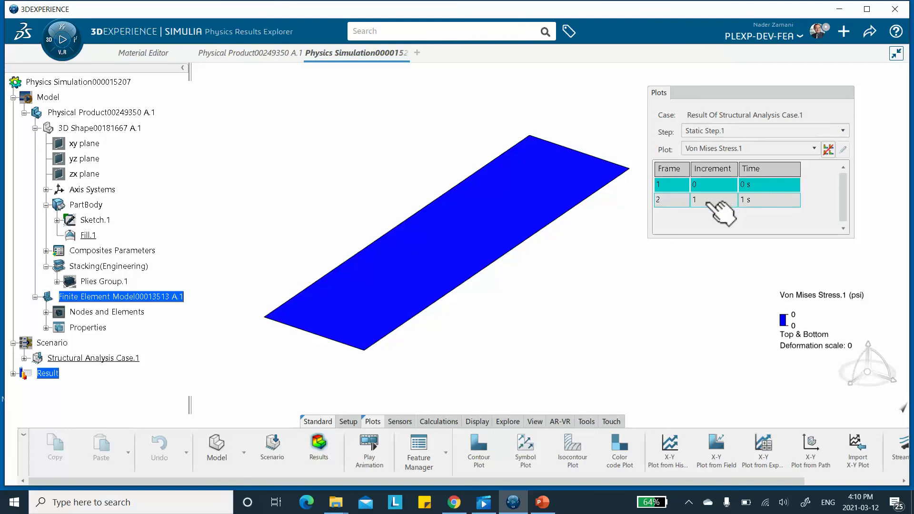
pyautogui.click(708, 201)
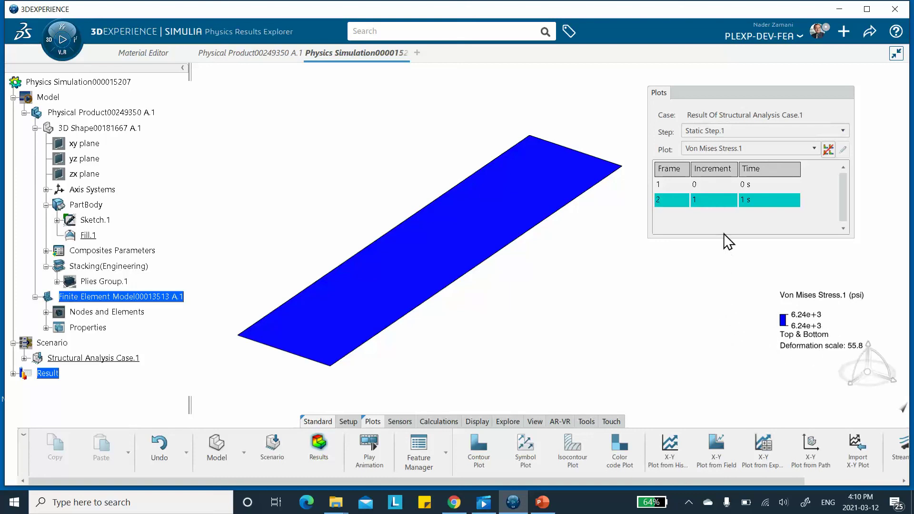
pyautogui.click(718, 147)
pyautogui.click(714, 173)
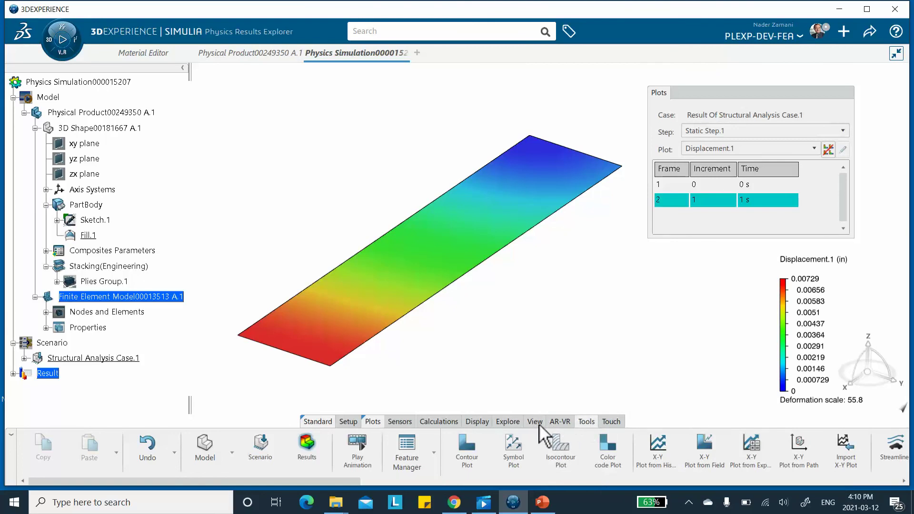
# Step: Orient the displacement plot to the top view with the whole plate visible and save the simulation
pyautogui.click(706, 481)
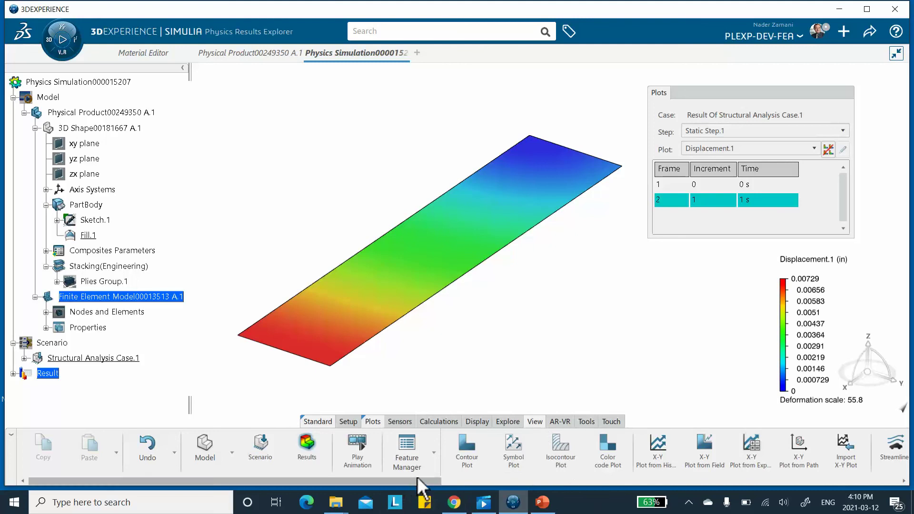
pyautogui.moveTo(706, 482); pyautogui.dragTo(743, 482)
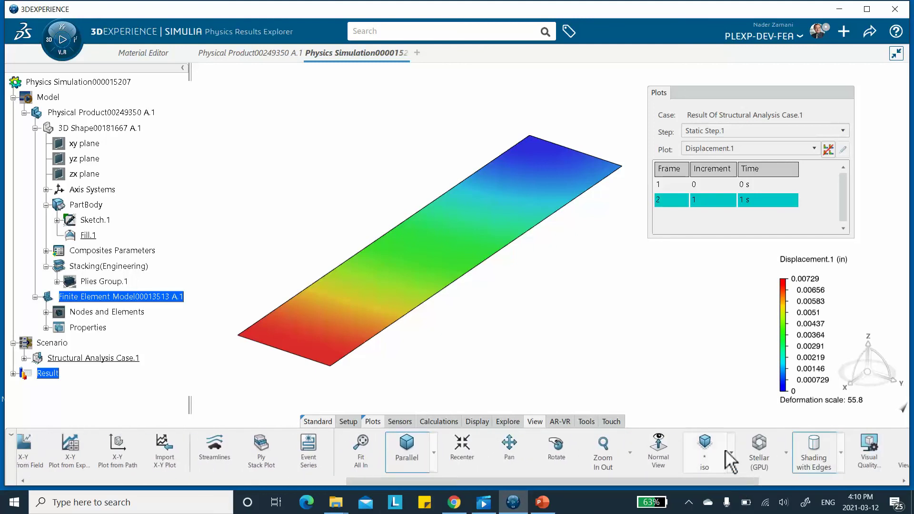
pyautogui.click(732, 453)
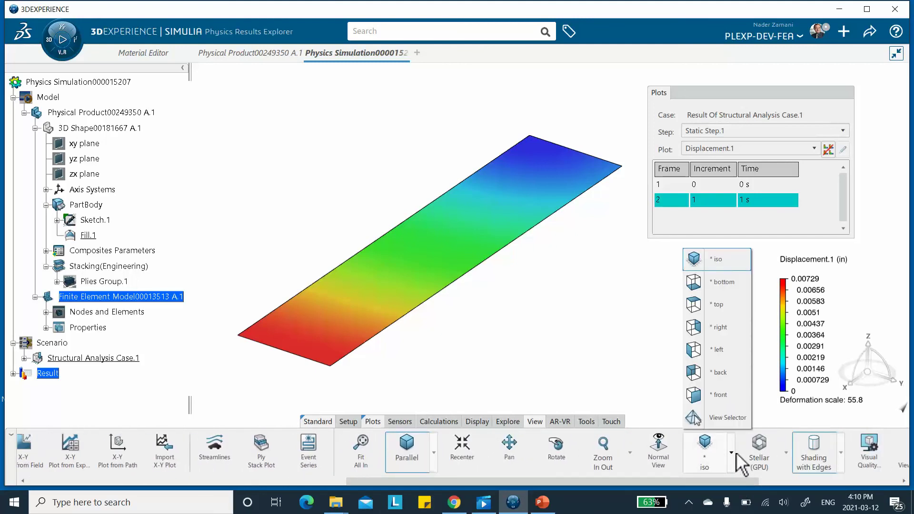
pyautogui.click(693, 306)
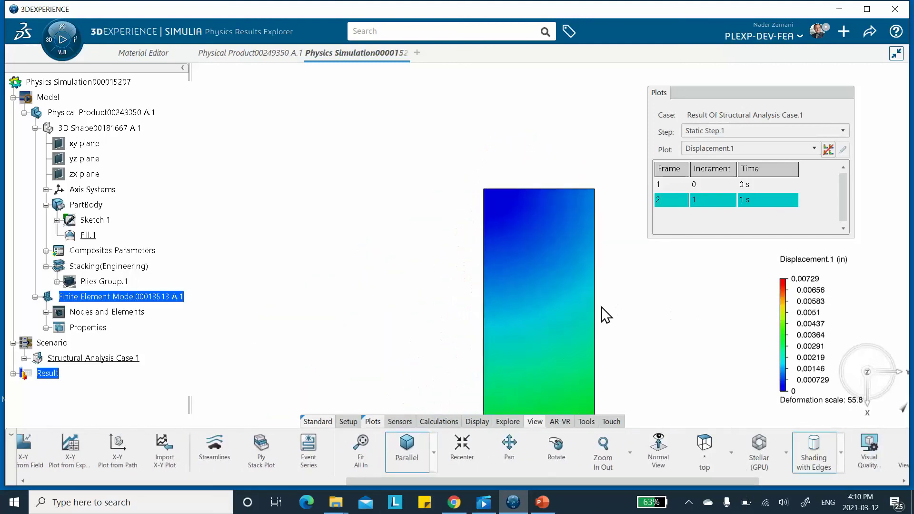
pyautogui.moveTo(493, 229); pyautogui.dragTo(493, 262, button='middle')
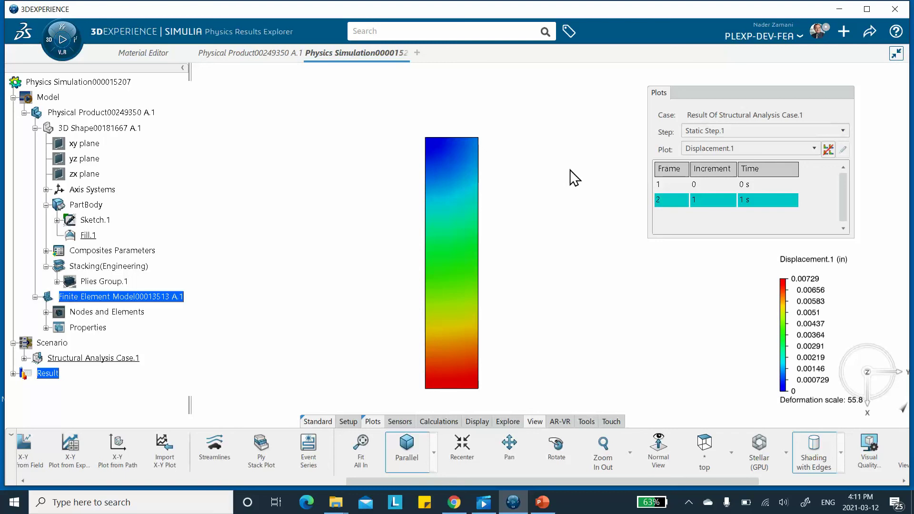
pyautogui.hotkey('ctrl', 's')
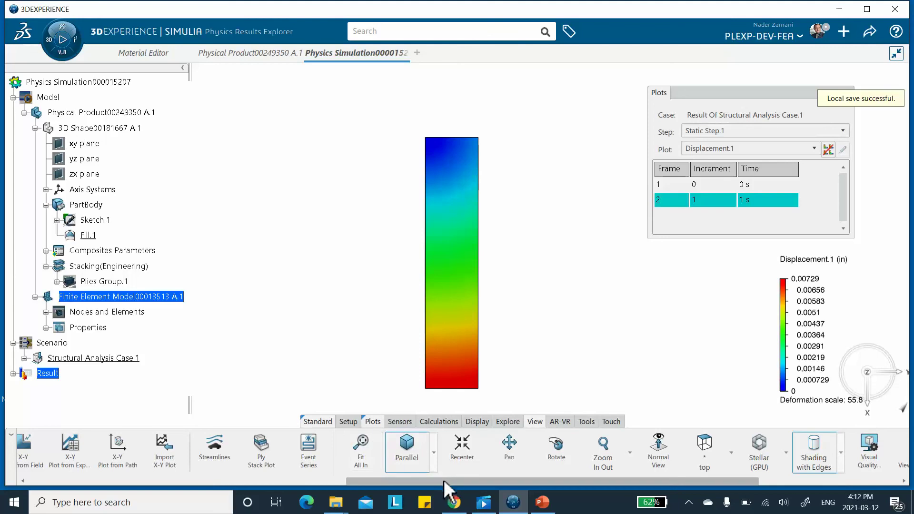
# Step: Start a contour plot of stress components (S) for Ply.4 in Sequence.4, with the location set to Middle
pyautogui.hscroll(-10, 363, 457)
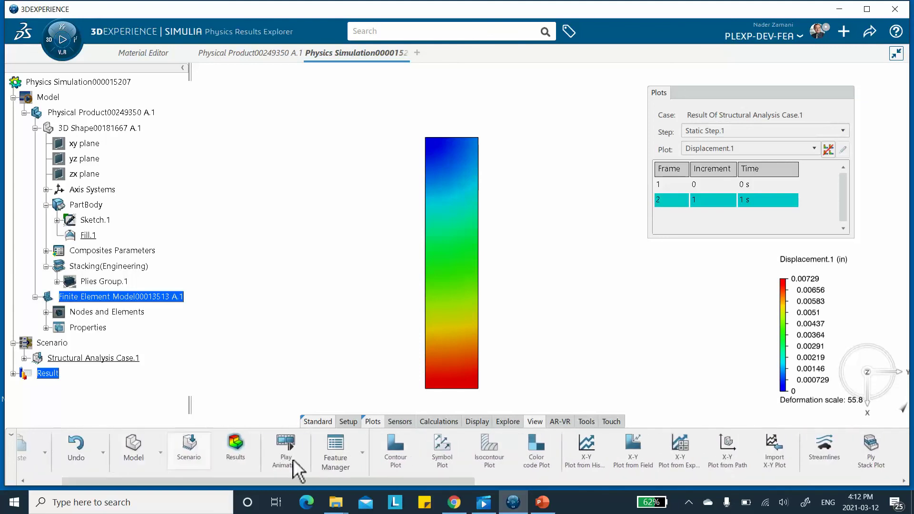
pyautogui.click(396, 450)
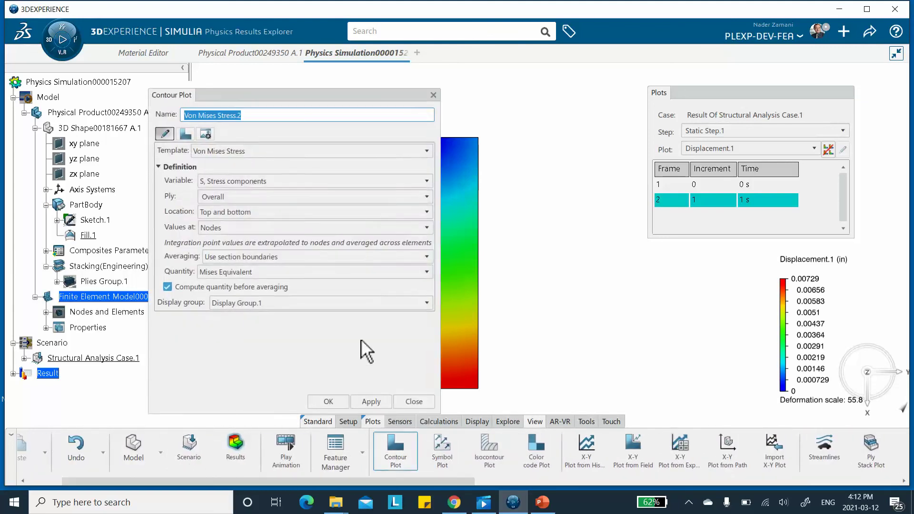
pyautogui.moveTo(334, 94); pyautogui.dragTo(420, 81)
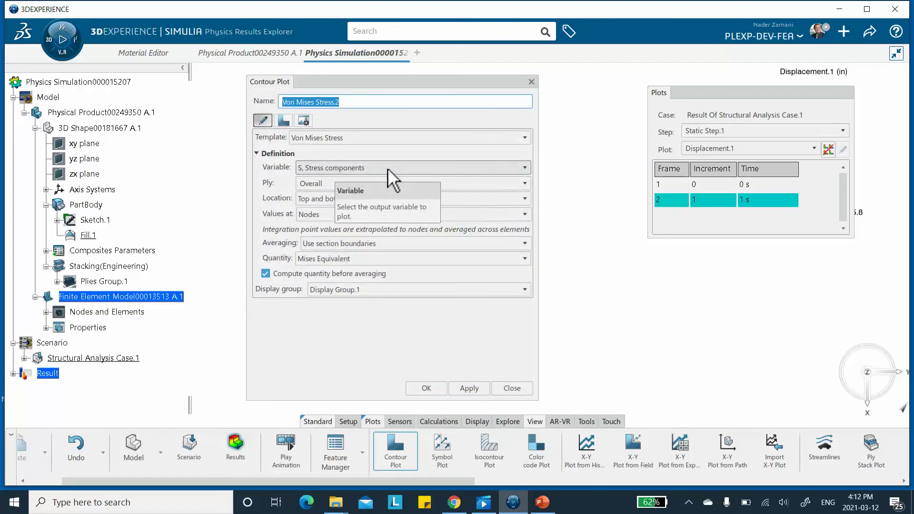
pyautogui.click(325, 183)
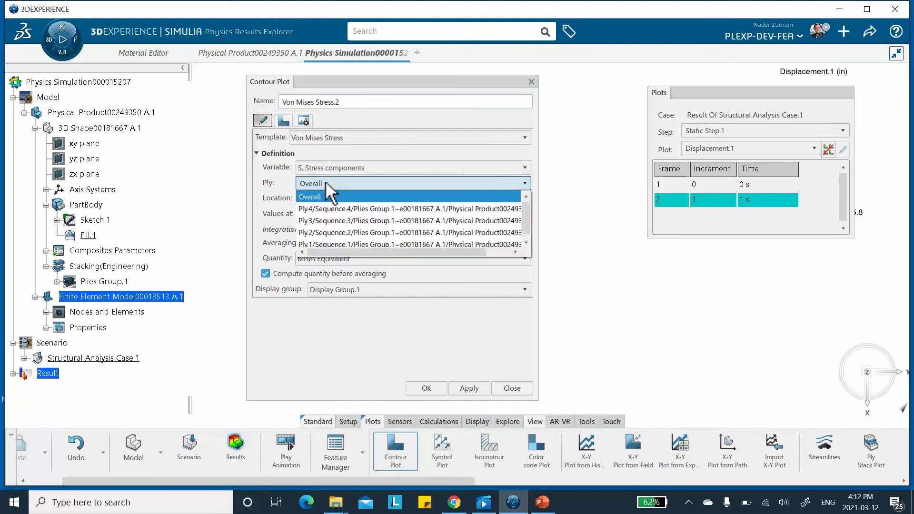
pyautogui.click(327, 210)
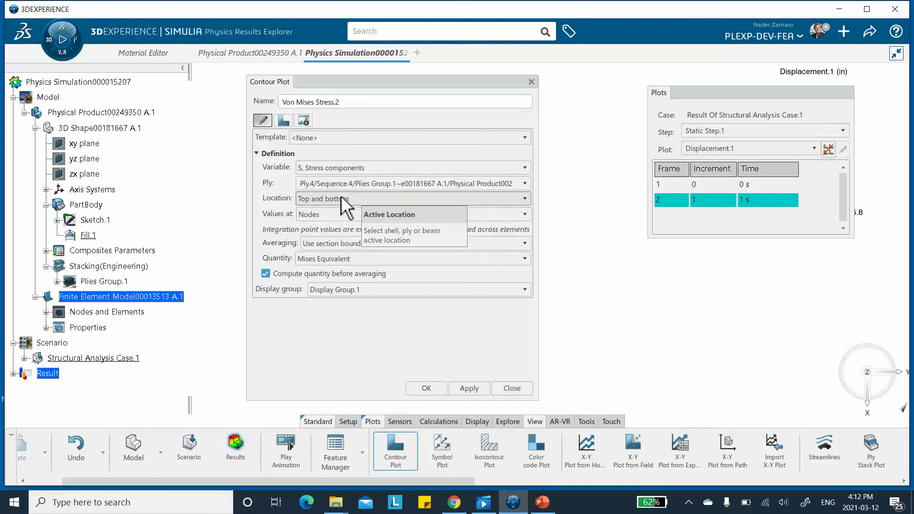
pyautogui.click(339, 200)
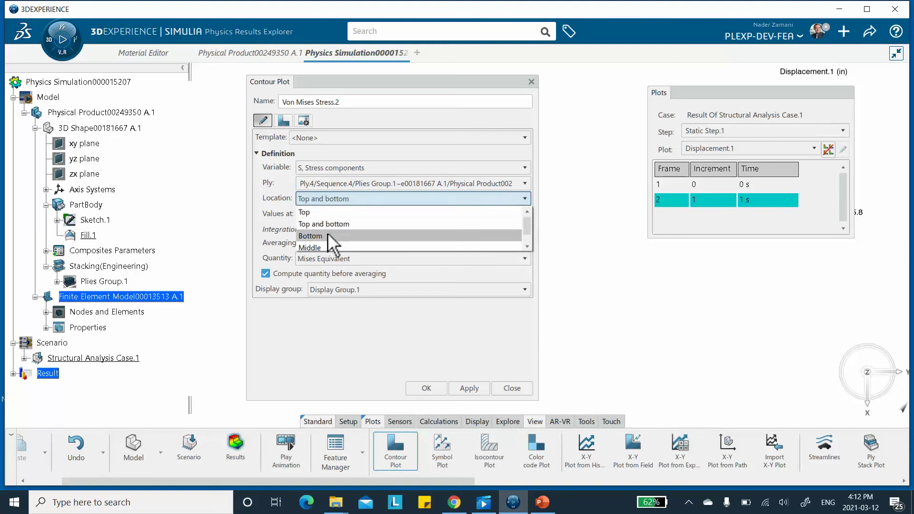
pyautogui.click(314, 247)
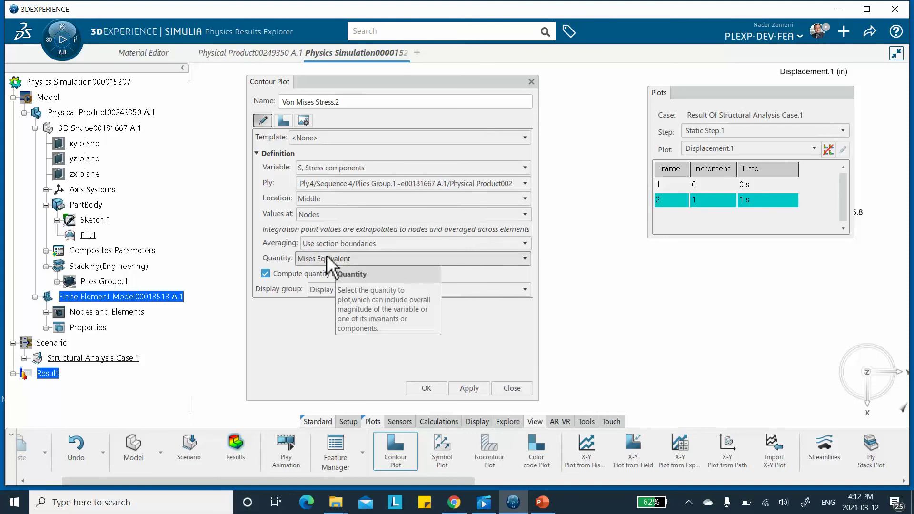
# Step: Set the stress plot's quantity to Tensor Component 12 and apply it to the plate
pyautogui.click(301, 260)
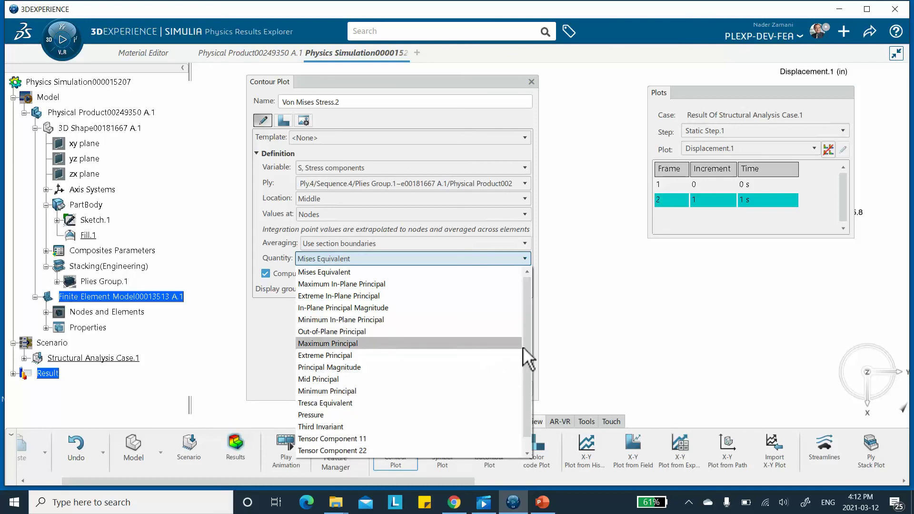
pyautogui.click(355, 438)
pyautogui.click(378, 258)
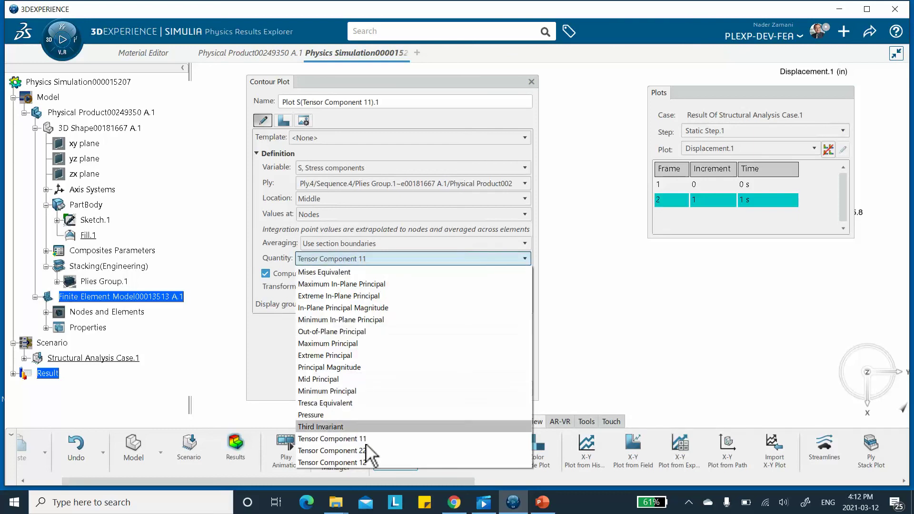
pyautogui.click(344, 461)
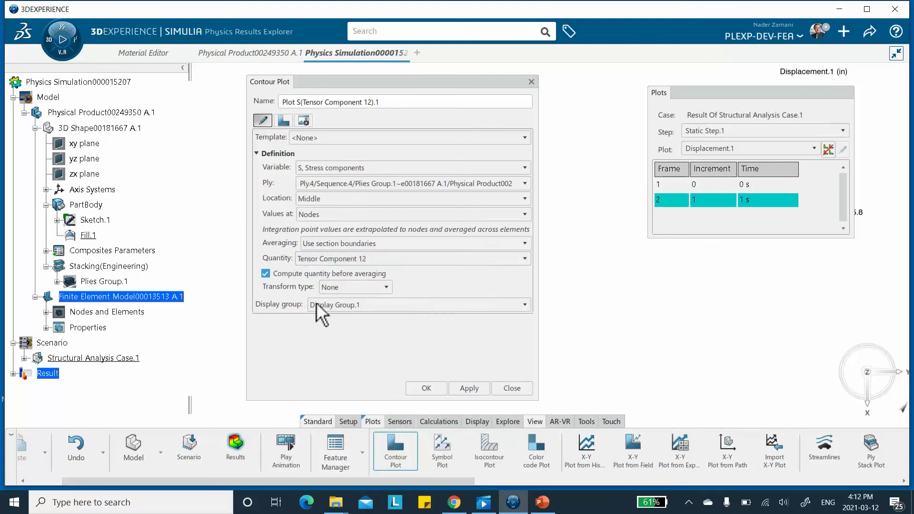
pyautogui.moveTo(387, 92); pyautogui.dragTo(182, 106)
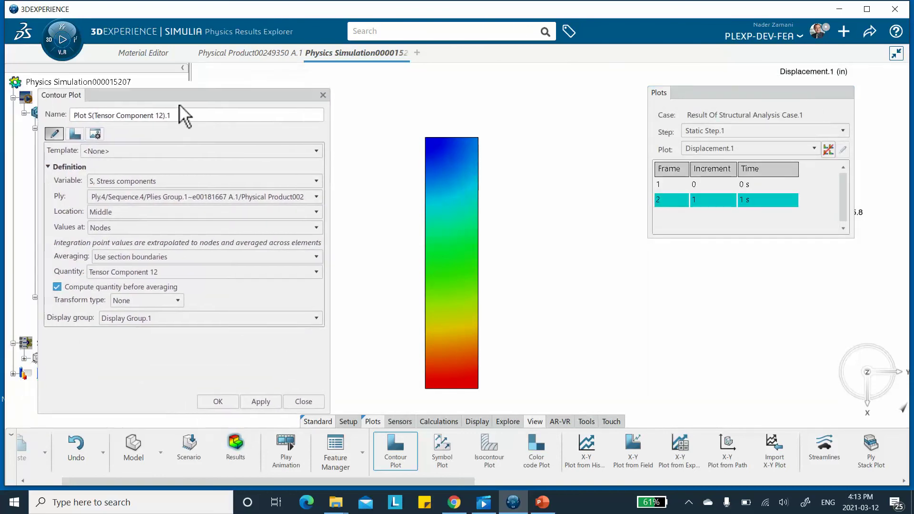
pyautogui.click(263, 401)
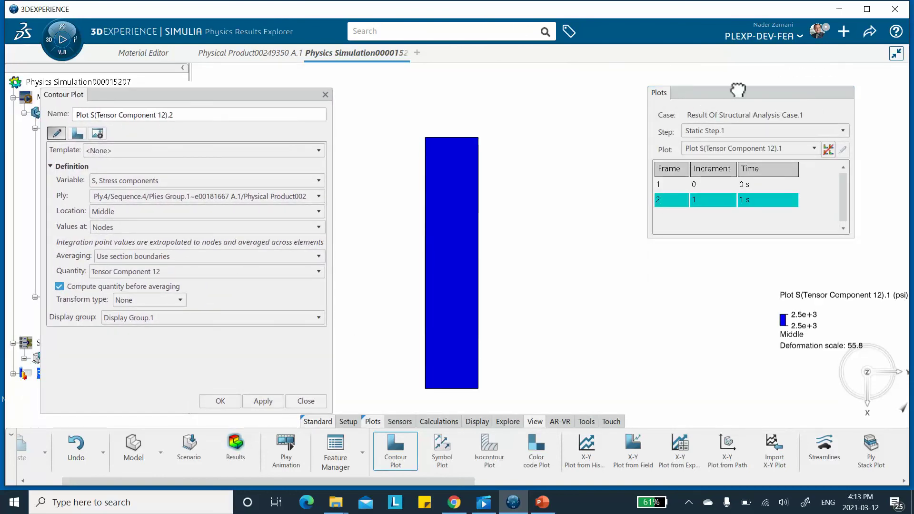
# Step: Review the available output variables, keep S, Stress components, and confirm the Ply.4 Tensor Component 12 contour plot
pyautogui.moveTo(727, 93); pyautogui.dragTo(698, 89)
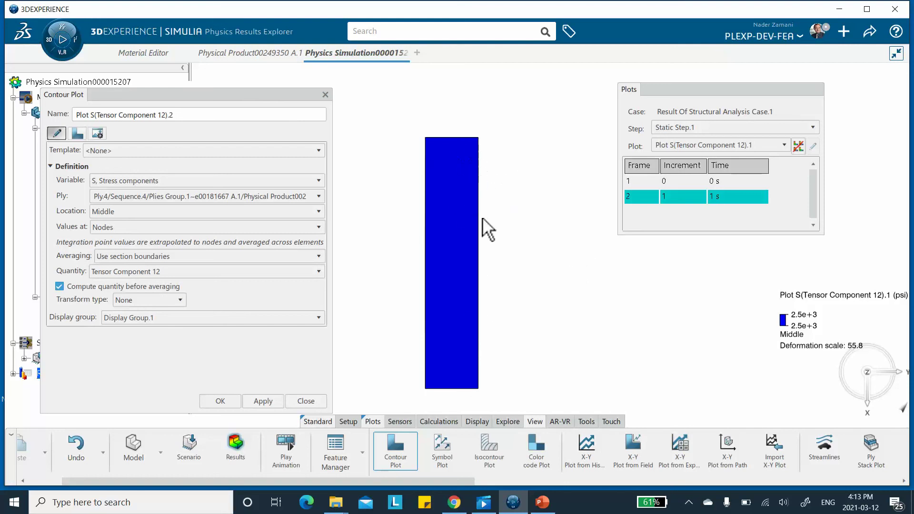
pyautogui.moveTo(455, 267); pyautogui.dragTo(482, 241, button='middle')
pyautogui.moveTo(224, 95); pyautogui.dragTo(289, 85)
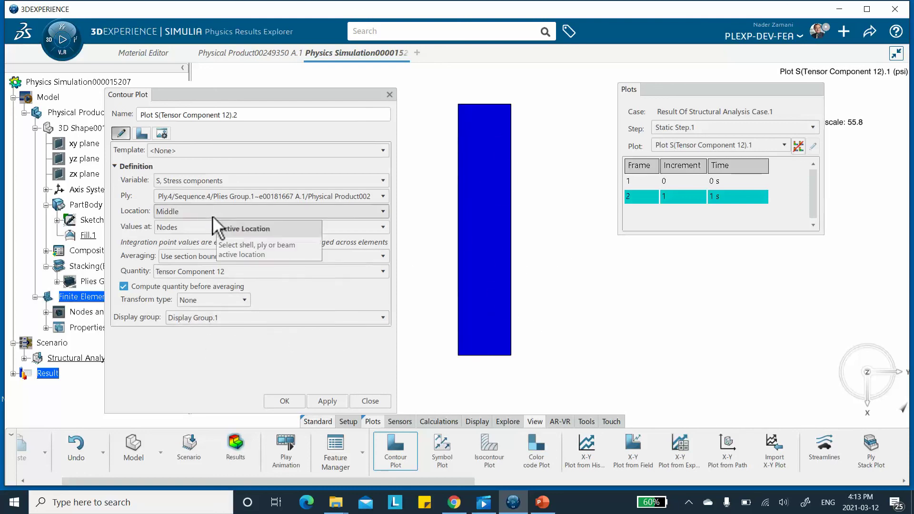
pyautogui.click(223, 180)
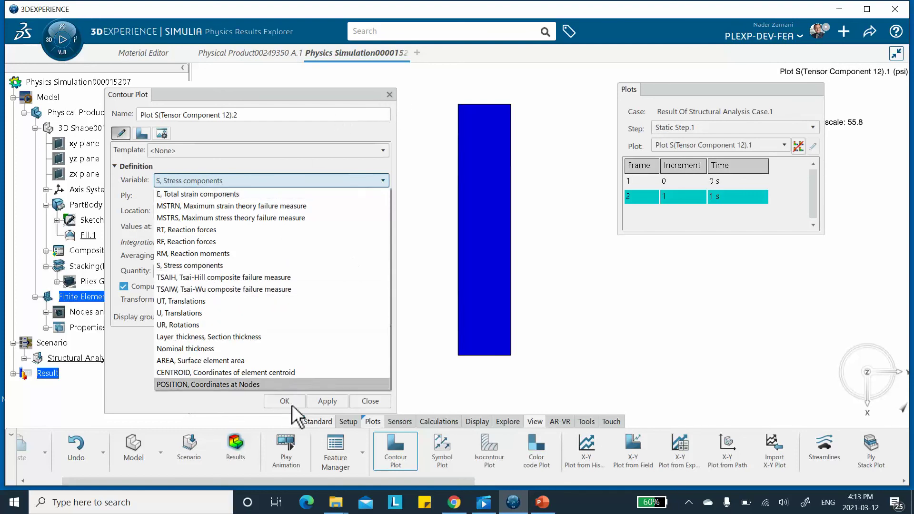
pyautogui.click(264, 397)
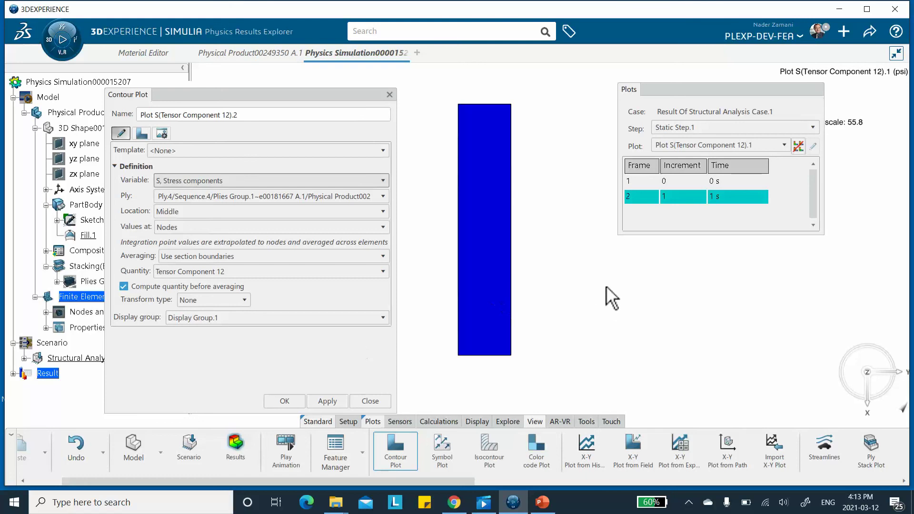
pyautogui.click(286, 401)
# Step: Look through the existing result plots and display Plot S(Tensor Component 12).2
pyautogui.click(720, 126)
pyautogui.click(717, 138)
pyautogui.click(715, 145)
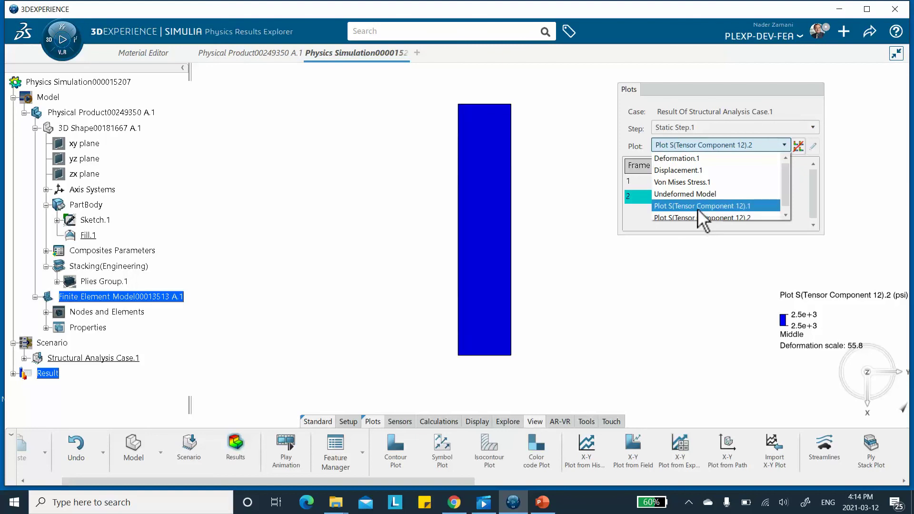
pyautogui.click(555, 162)
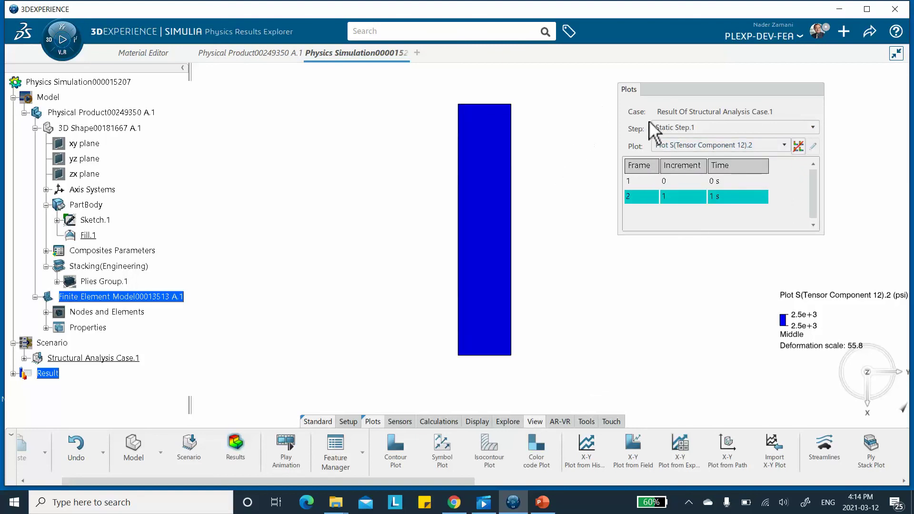
pyautogui.click(783, 144)
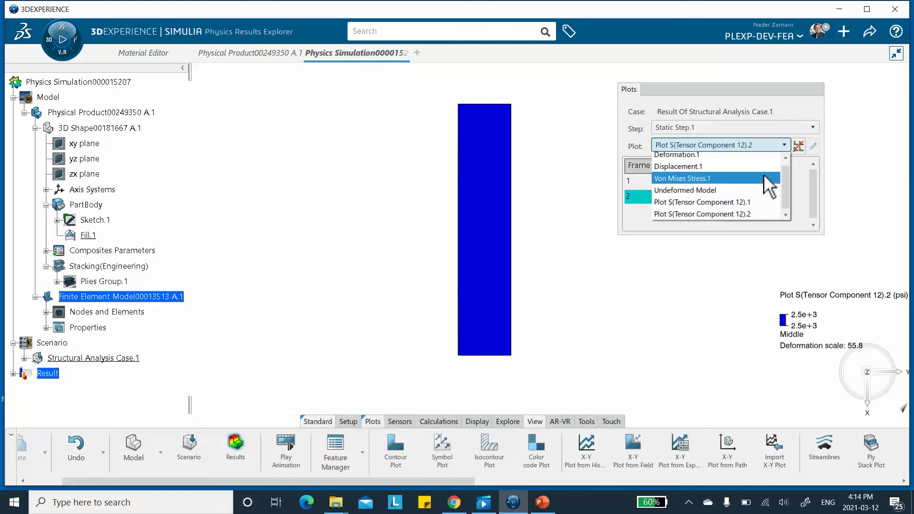
pyautogui.click(716, 215)
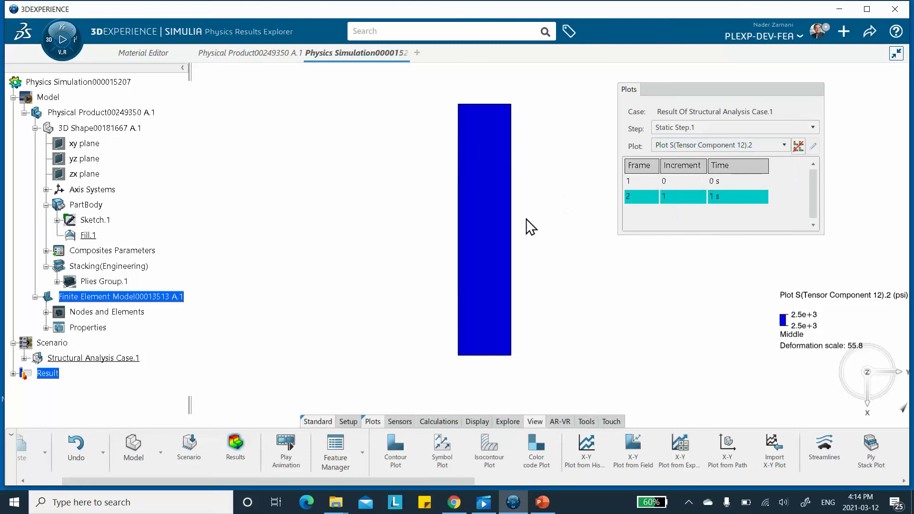
# Step: Create and apply a contour plot of the TSAIW, Tsai-Wu composite failure measure for Ply.2 at the Middle location
pyautogui.click(395, 450)
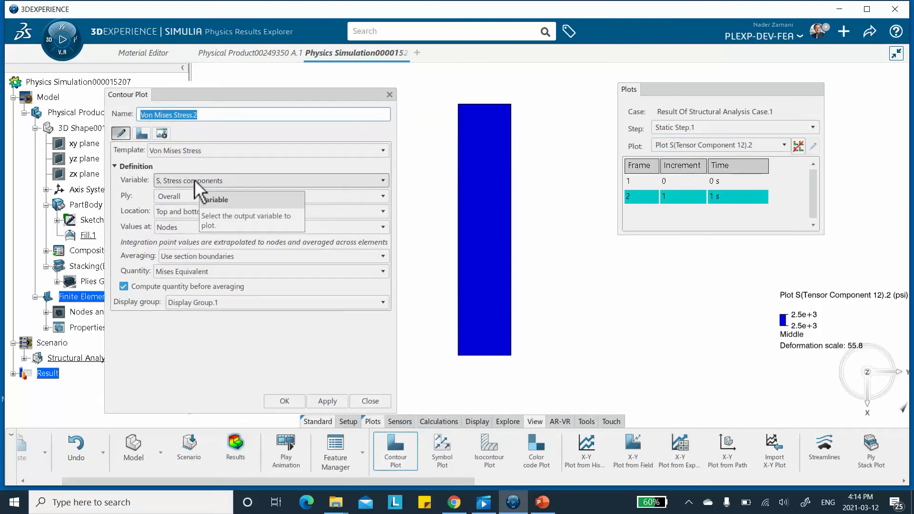
pyautogui.click(195, 179)
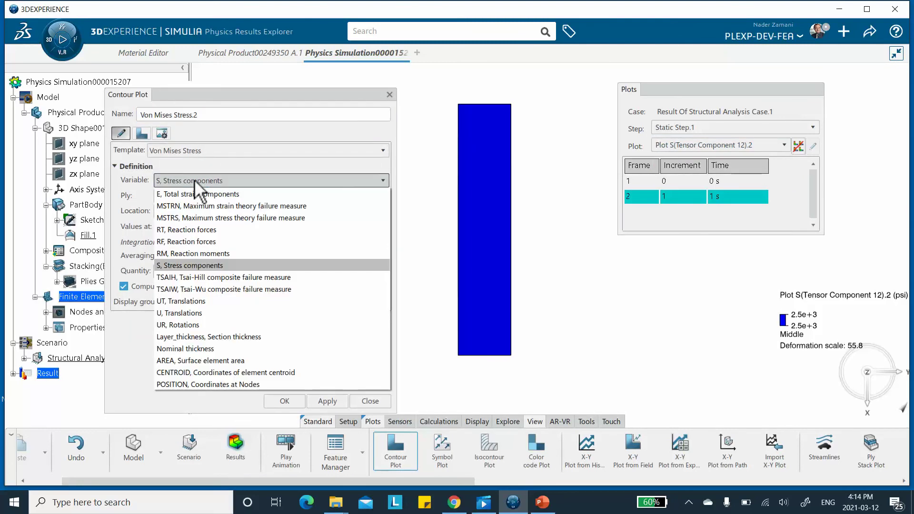
pyautogui.click(193, 289)
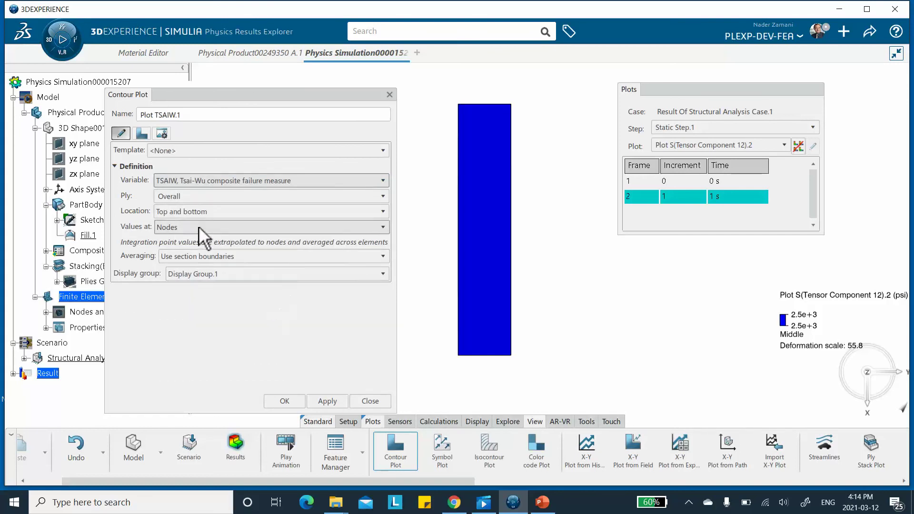
pyautogui.click(207, 210)
pyautogui.click(209, 195)
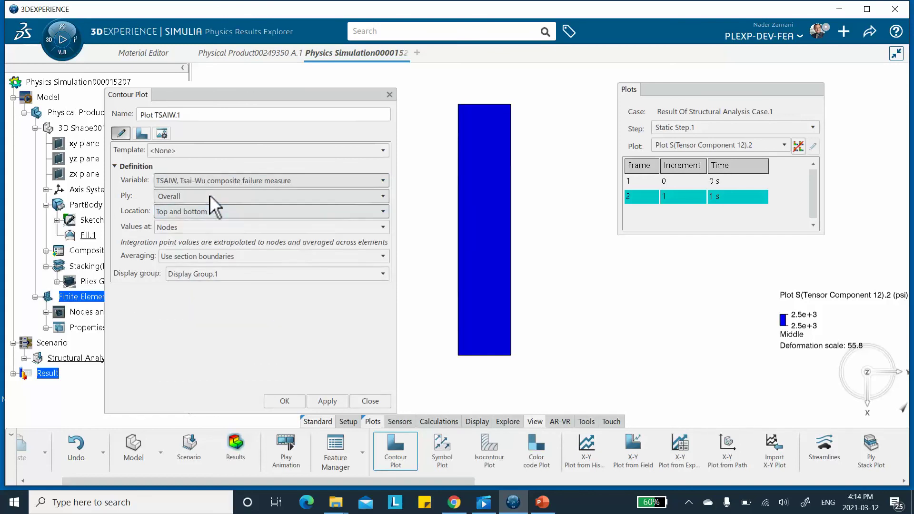
pyautogui.click(210, 195)
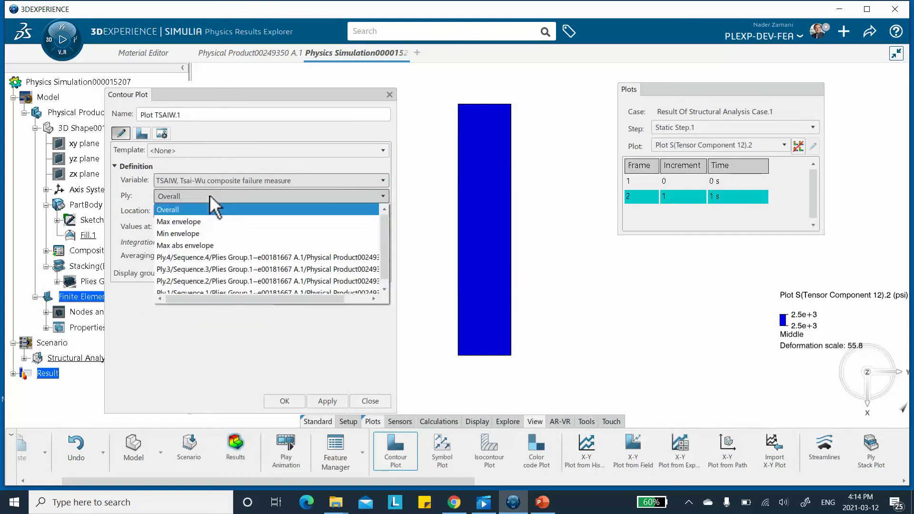
pyautogui.click(200, 280)
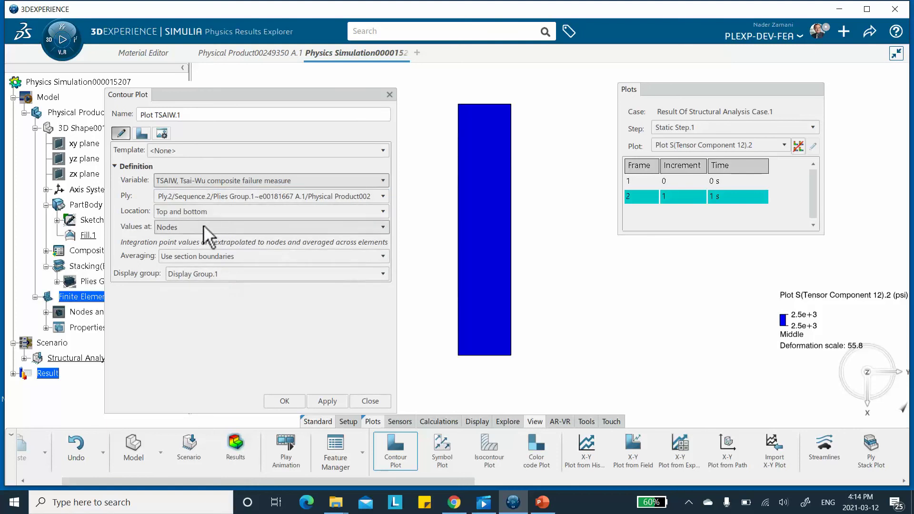
pyautogui.click(210, 212)
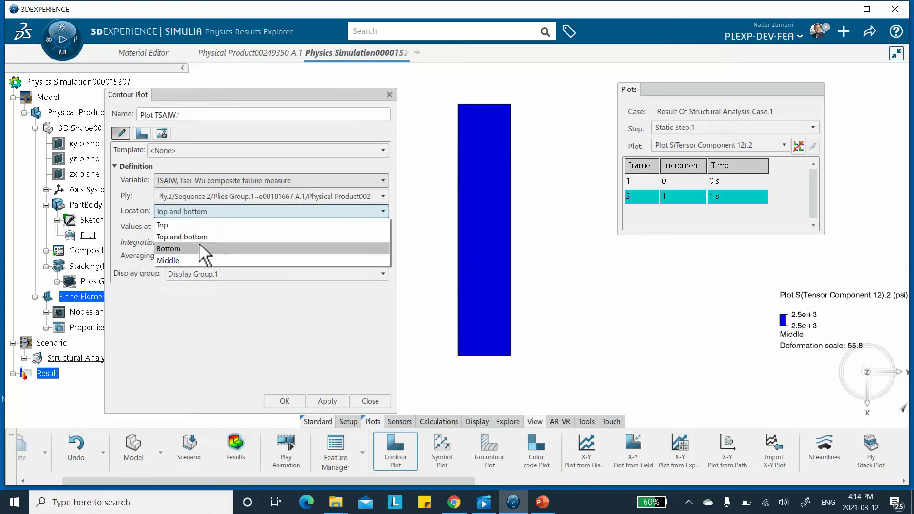
pyautogui.click(196, 261)
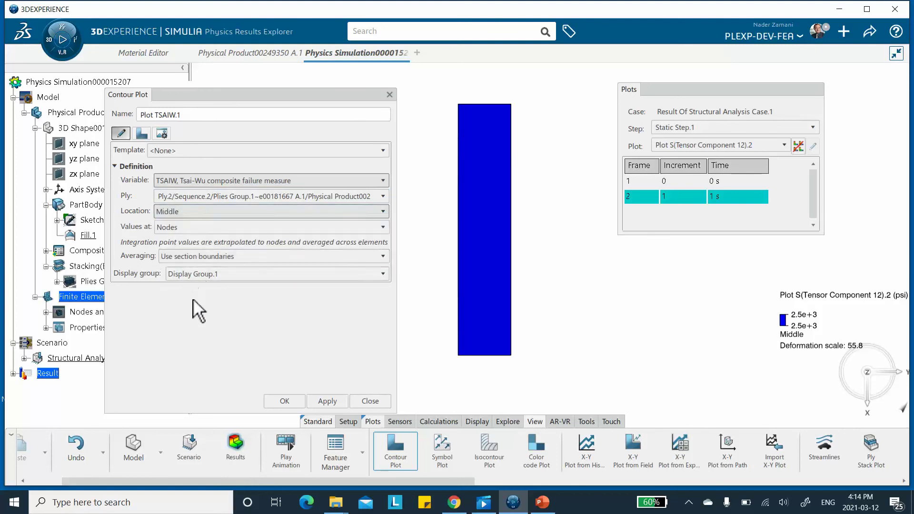
pyautogui.click(328, 401)
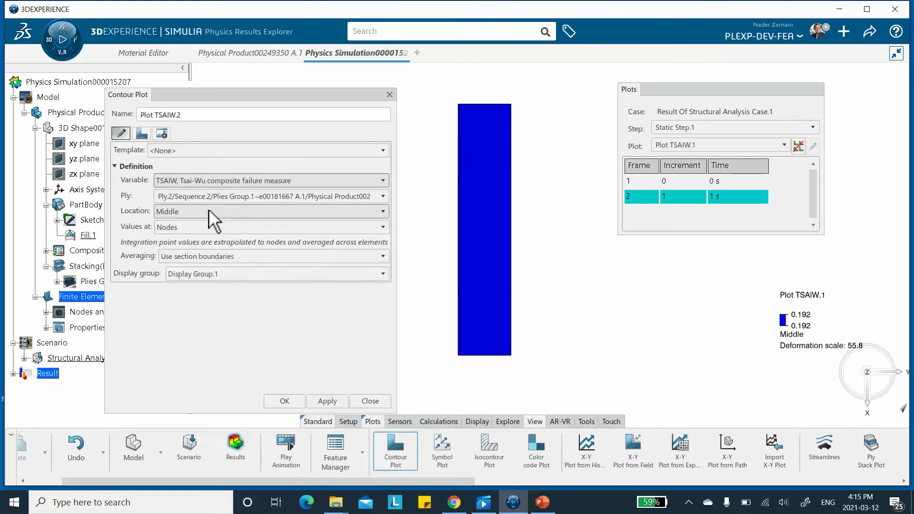
pyautogui.click(195, 192)
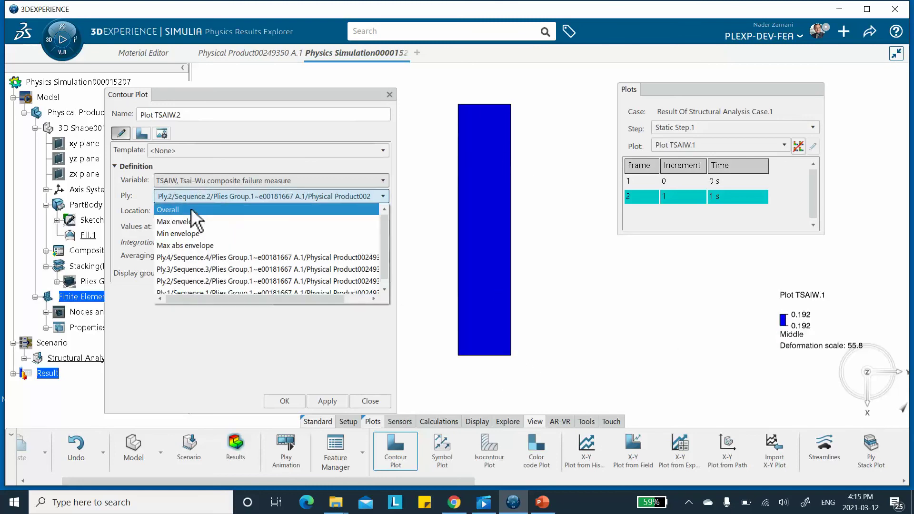
pyautogui.click(199, 259)
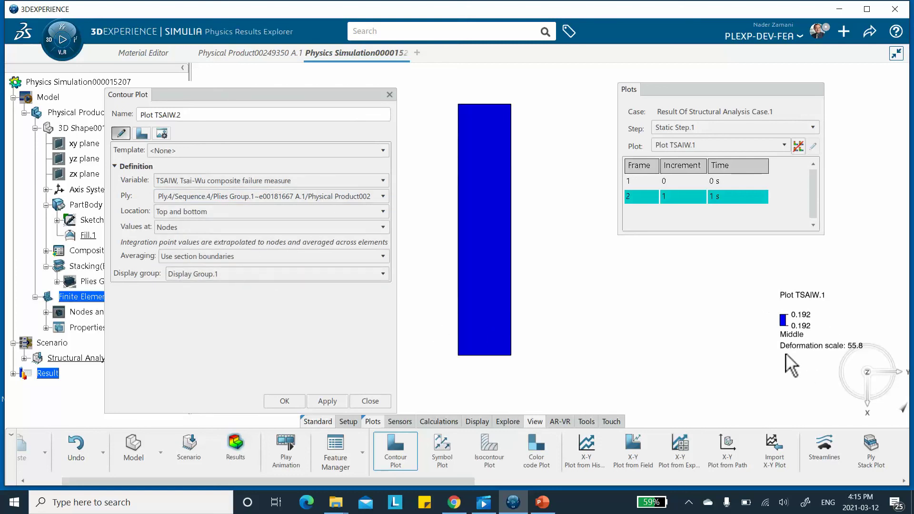
pyautogui.click(371, 402)
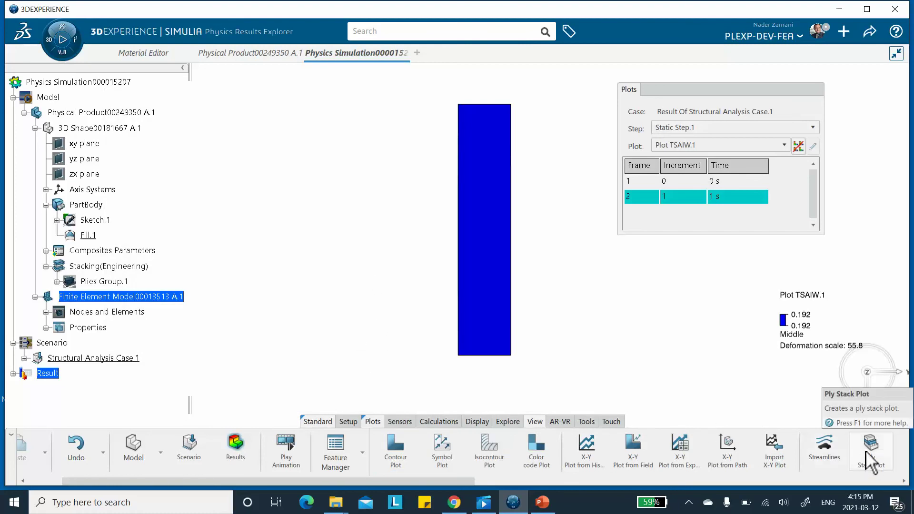
# Step: Open a ply stack plot for an element near the plate's center and examine its stiffness matrices and element properties
pyautogui.moveTo(474, 347); pyautogui.dragTo(590, 303, button='middle')
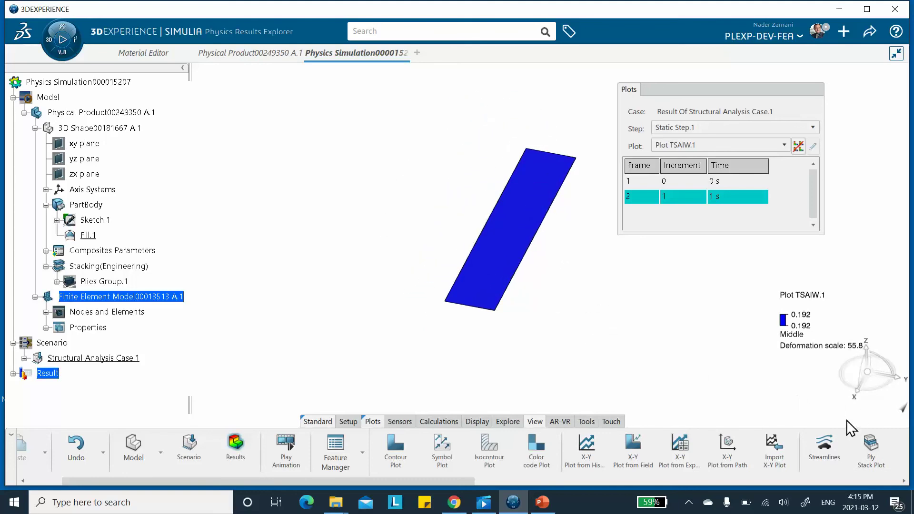
pyautogui.click(879, 452)
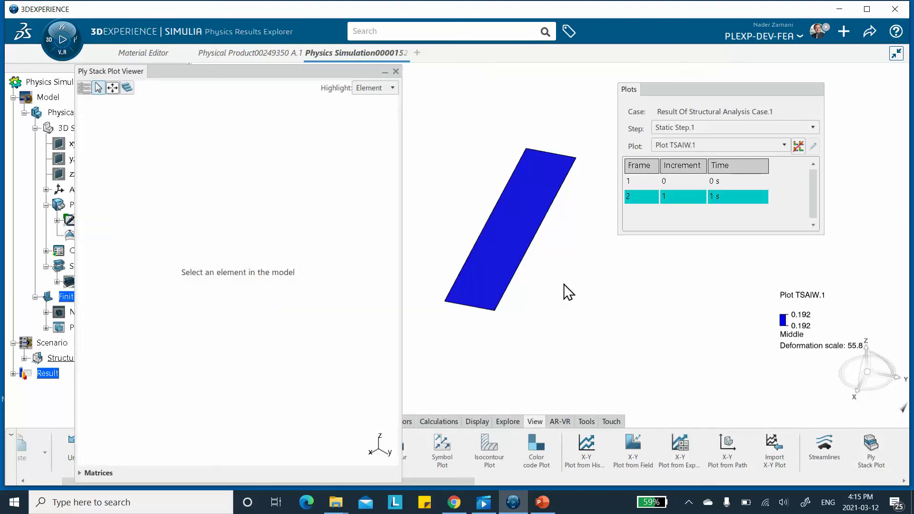
pyautogui.click(511, 228)
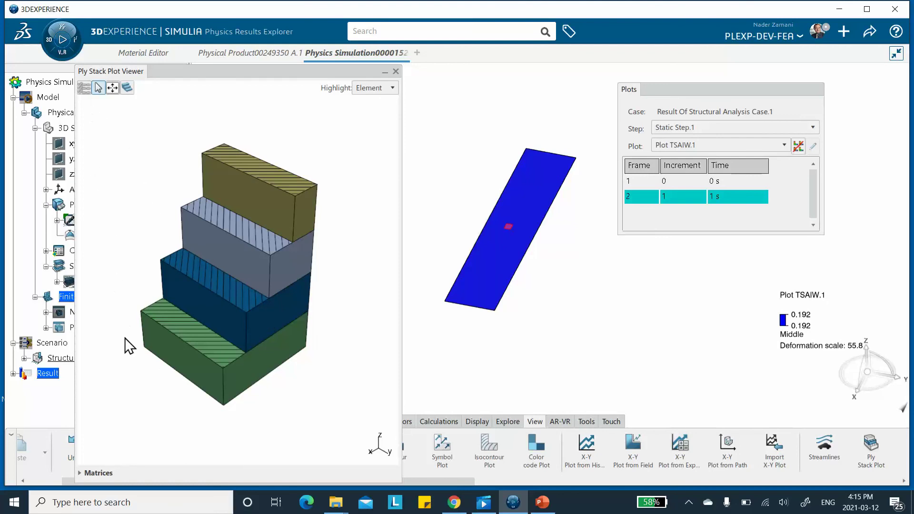
pyautogui.click(82, 474)
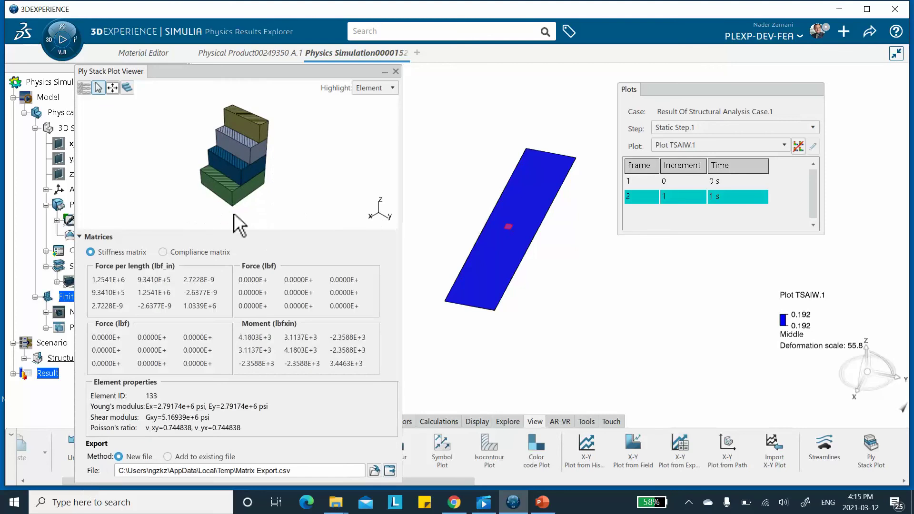